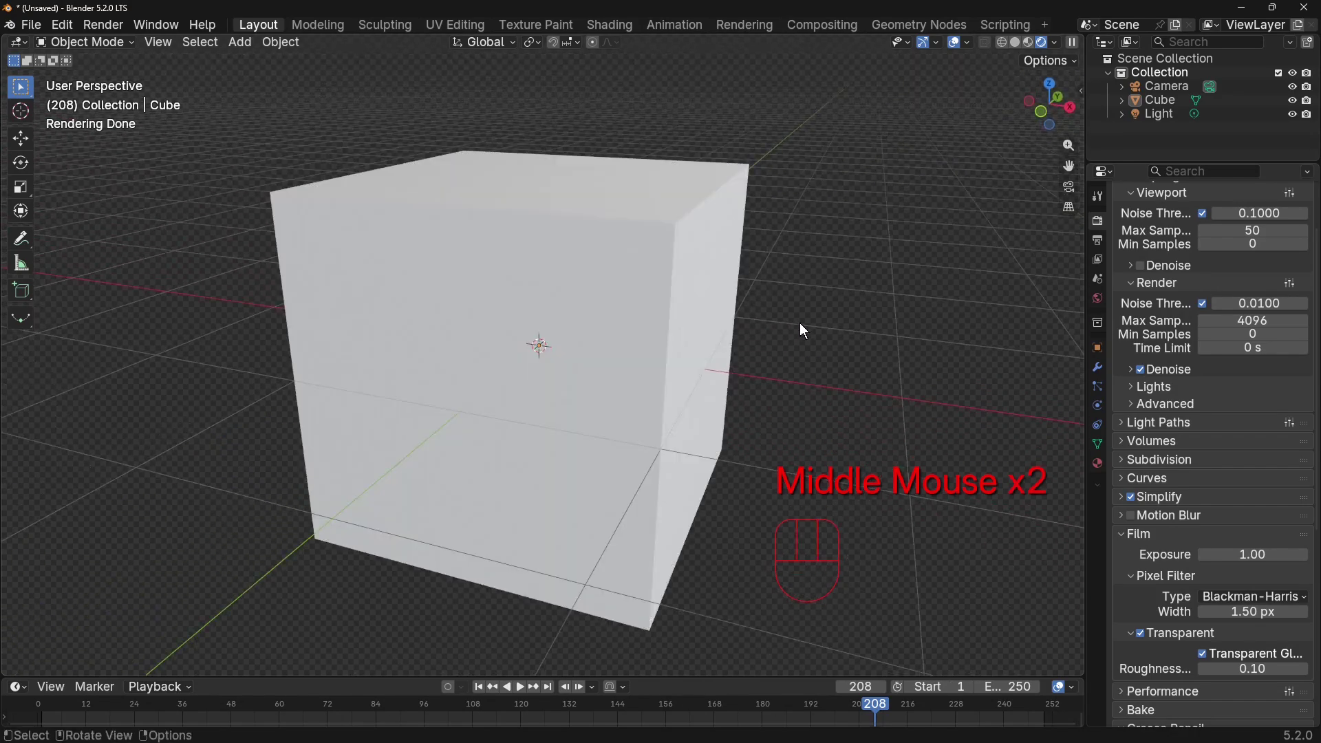
Scale the default cube by 1.5 along the X axis
{"action": "left_click", "coordinate": [658, 320]}
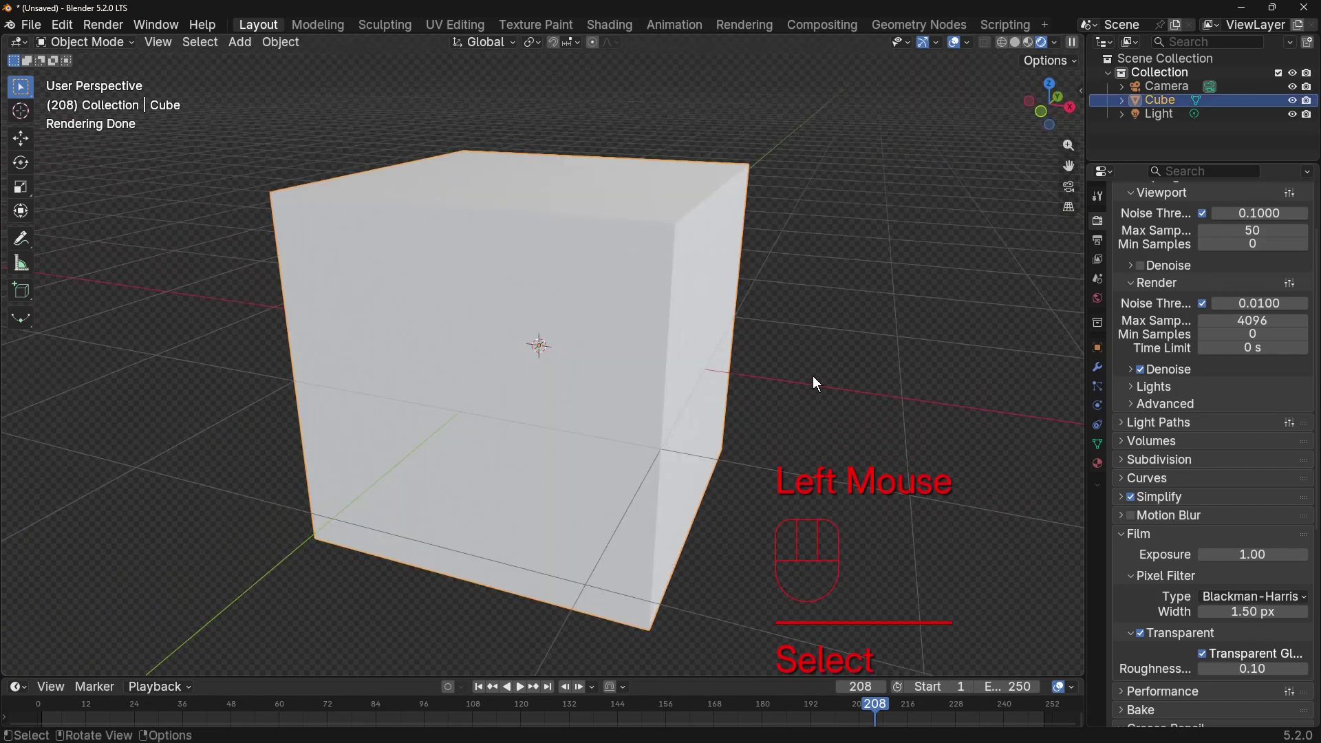
{"action": "key", "text": "s"}
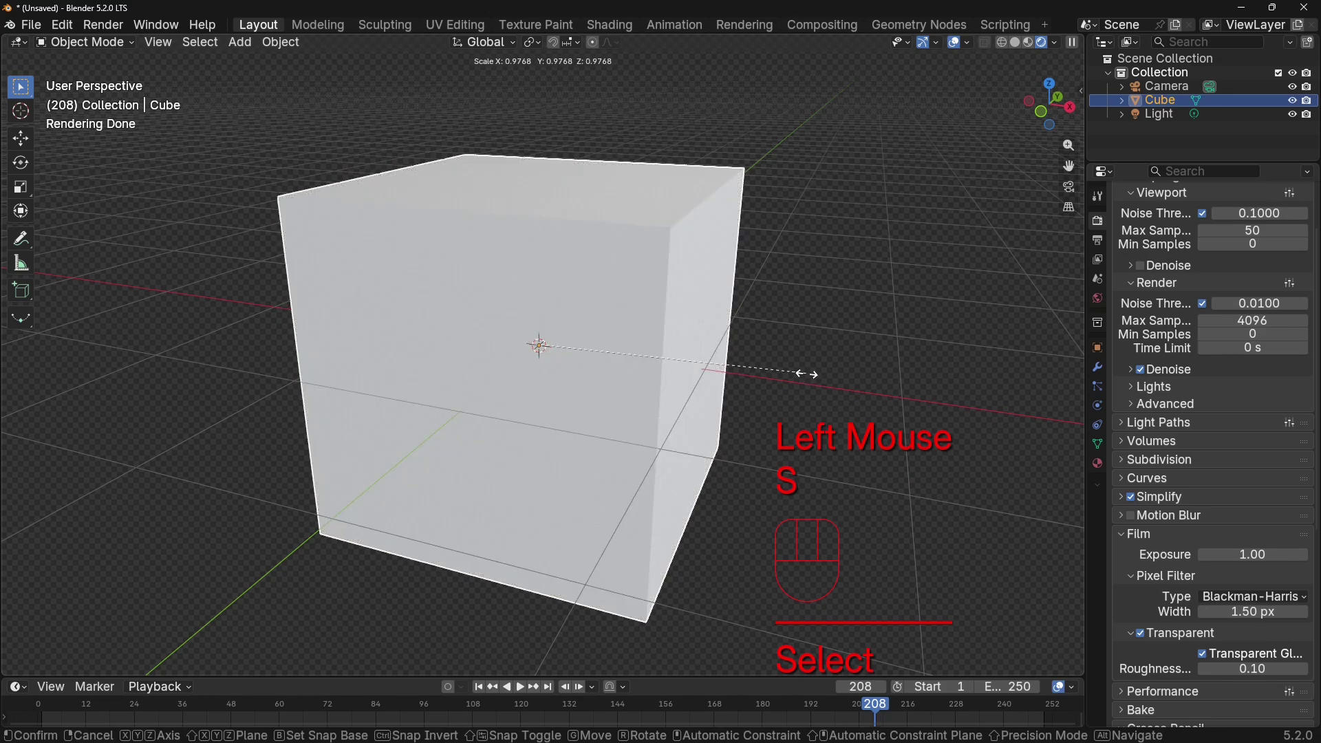
{"action": "key", "text": "x"}
{"action": "key", "text": "KP_1"}
{"action": "key", "text": "KP_Decimal"}
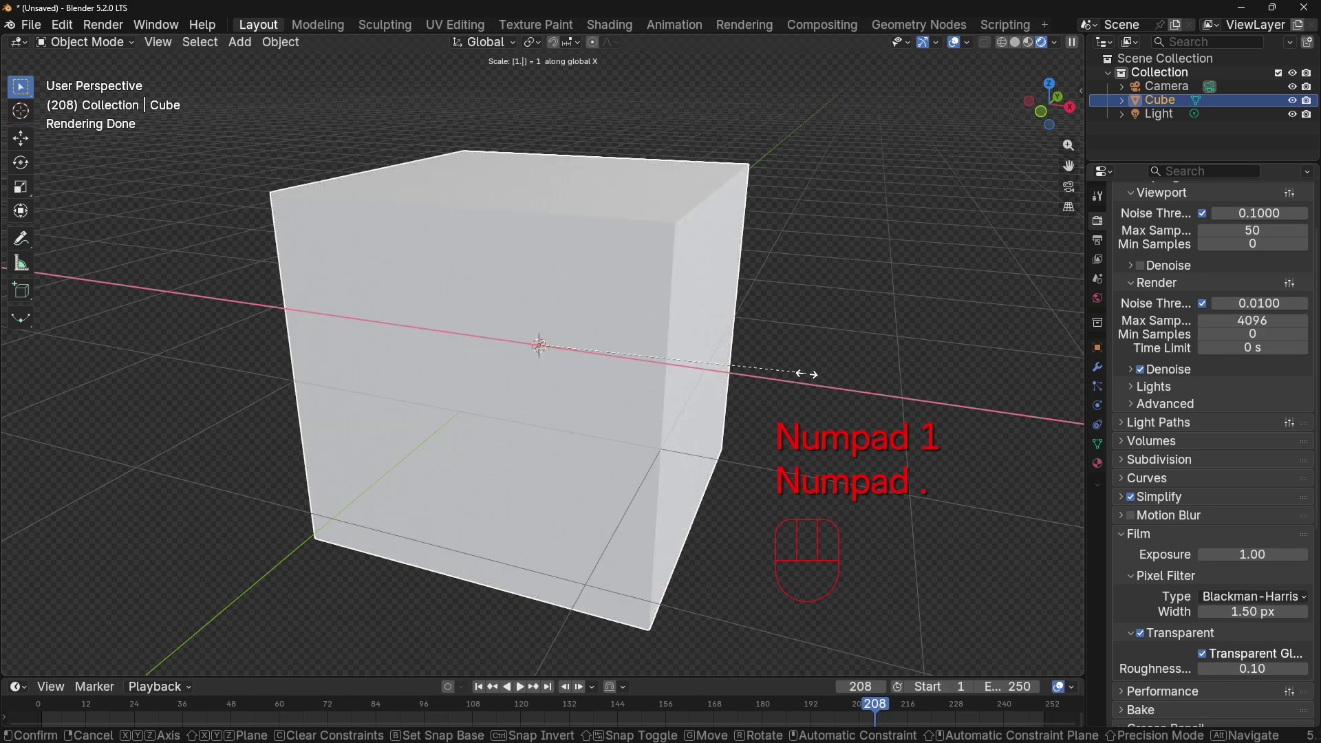
{"action": "key", "text": "KP_5"}
{"action": "key", "text": "KP_Enter"}
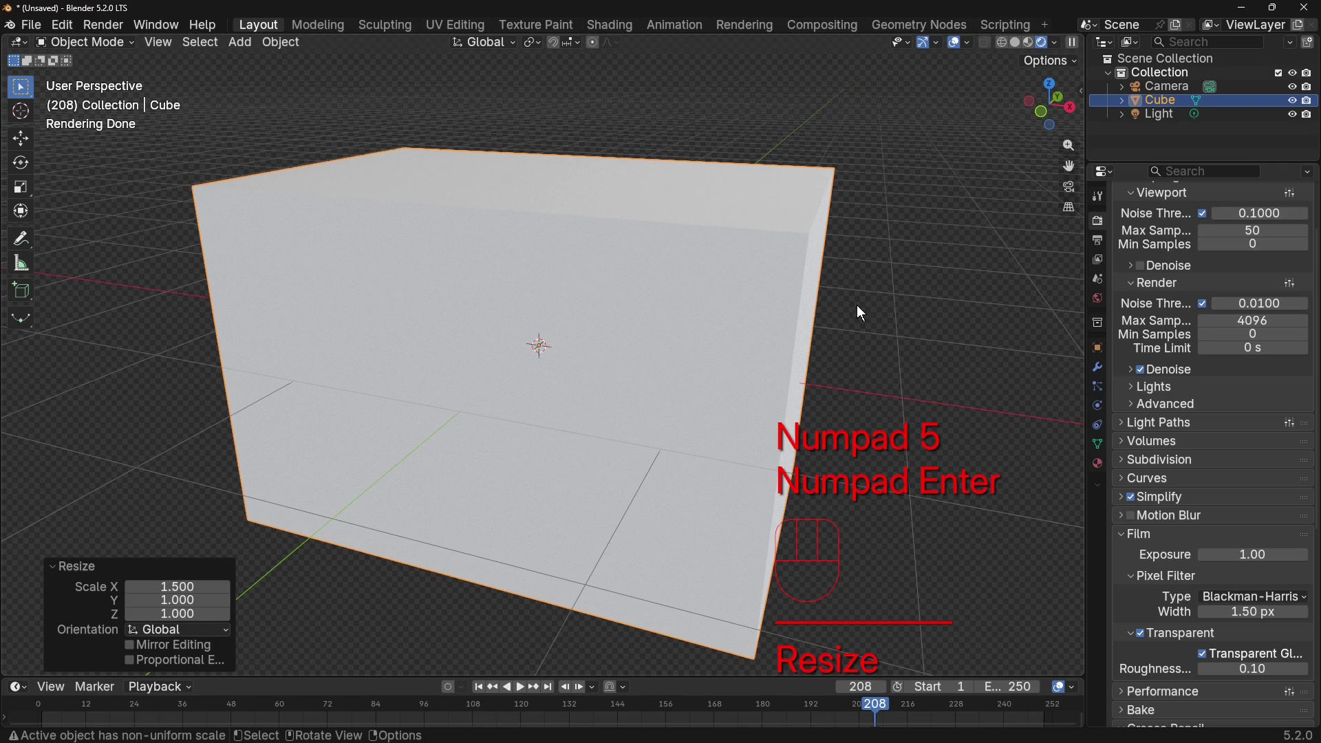
Scale the block by 0.1 along the Y axis to make a thin slab
{"action": "scroll", "coordinate": [802, 295], "scroll_direction": "down", "scroll_amount": 2}
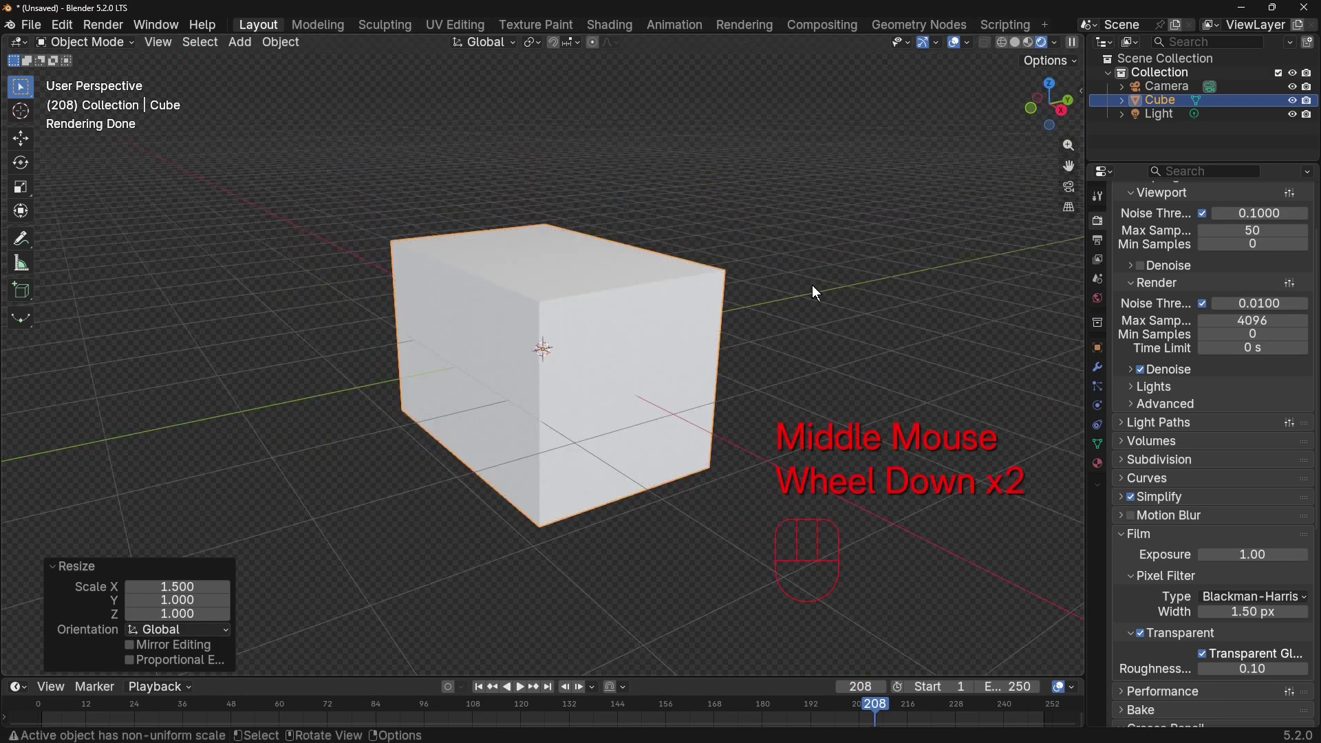
{"action": "key", "text": "s"}
{"action": "key", "text": "y"}
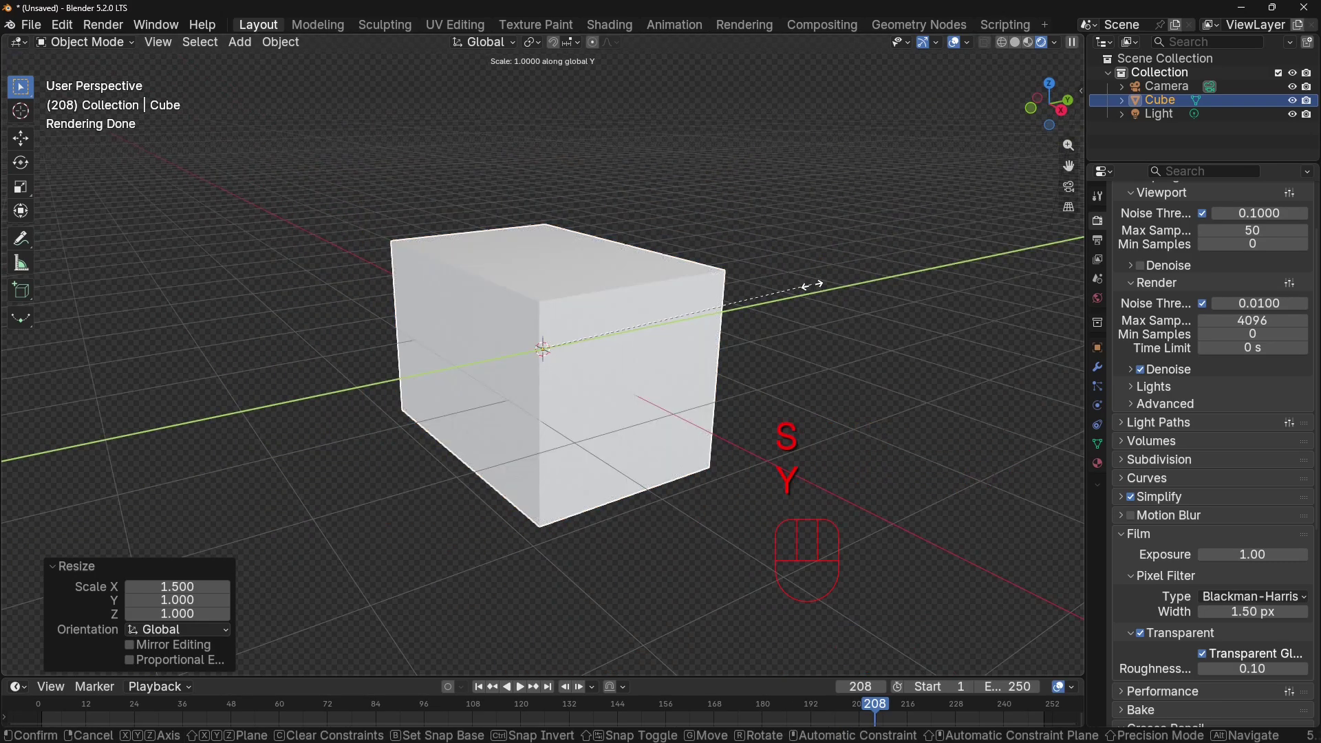
{"action": "key", "text": "KP_Decimal"}
{"action": "key", "text": "KP_1"}
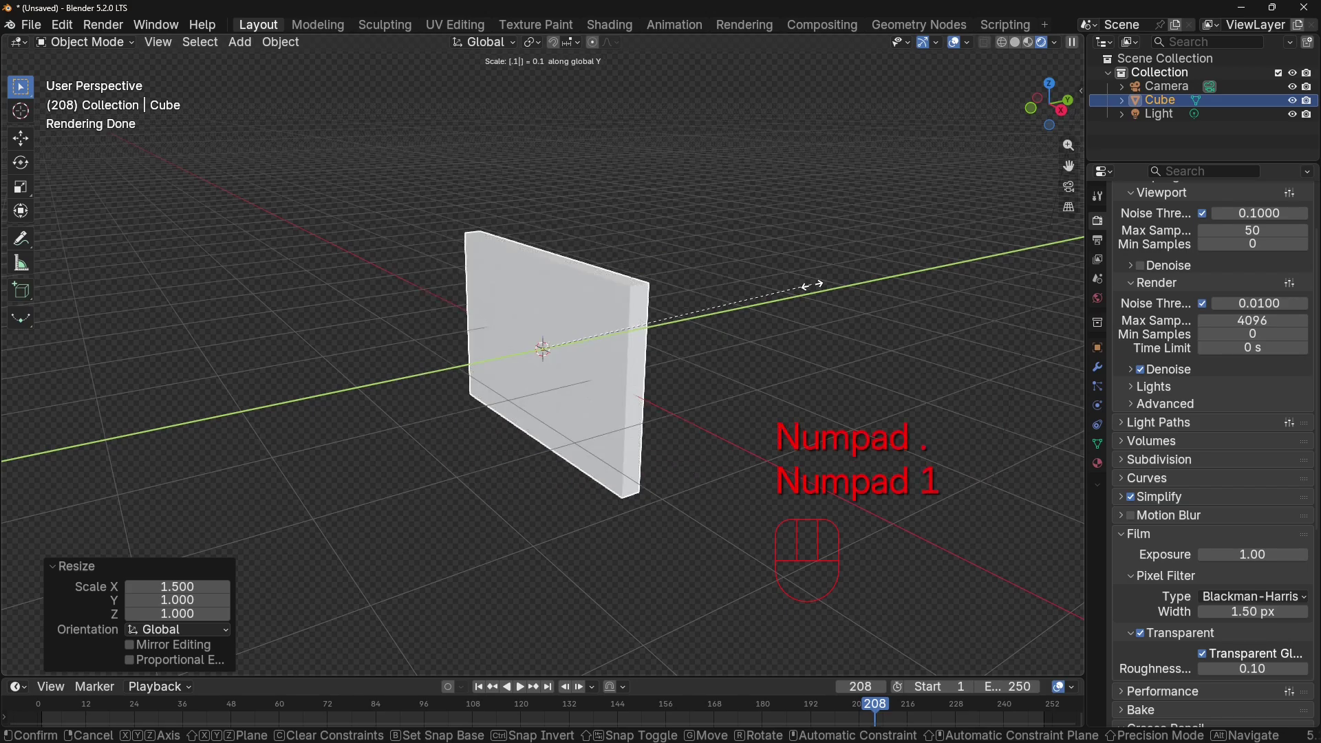
{"action": "key", "text": "KP_Enter"}
Apply Rotation & Scale to the thin slab
{"action": "middle_click_drag", "start_coordinate": [920, 337], "coordinate": [851, 374]}
{"action": "scroll", "coordinate": [872, 337], "scroll_direction": "up", "scroll_amount": 1}
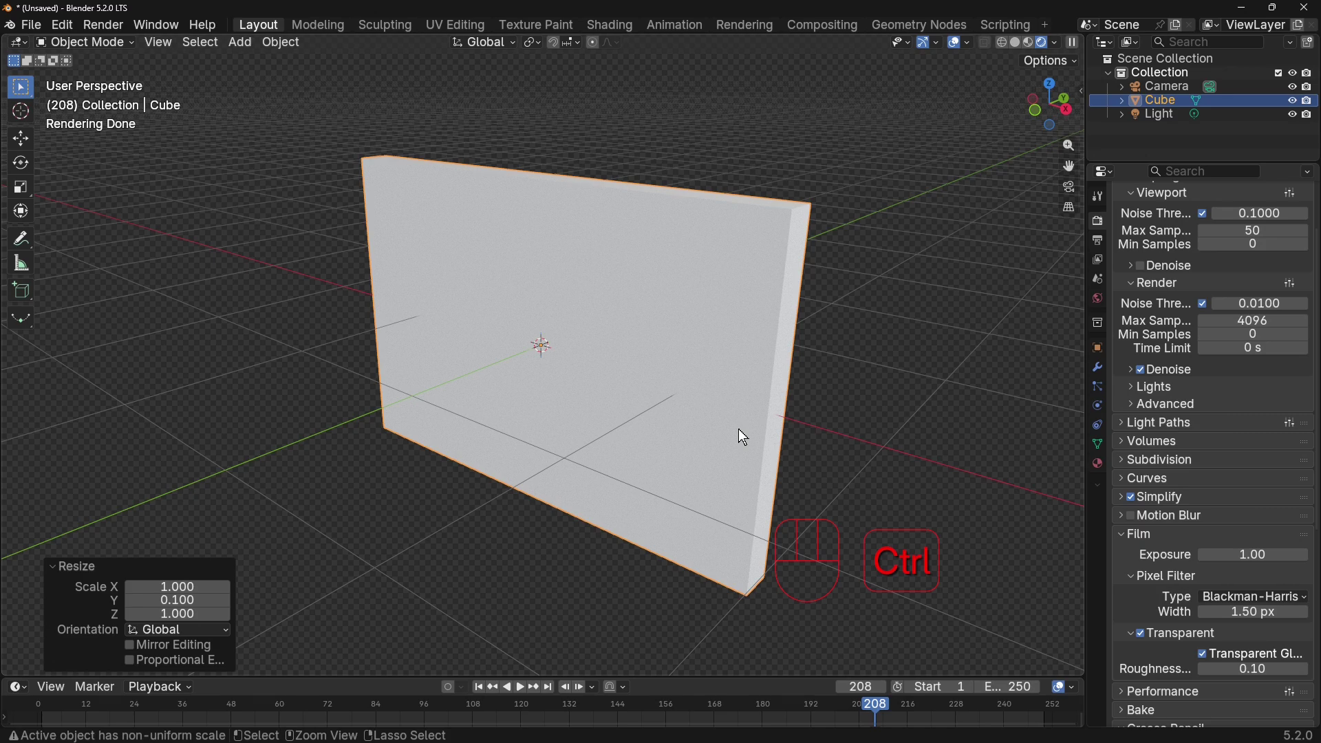
{"action": "key", "text": "ctrl+a"}
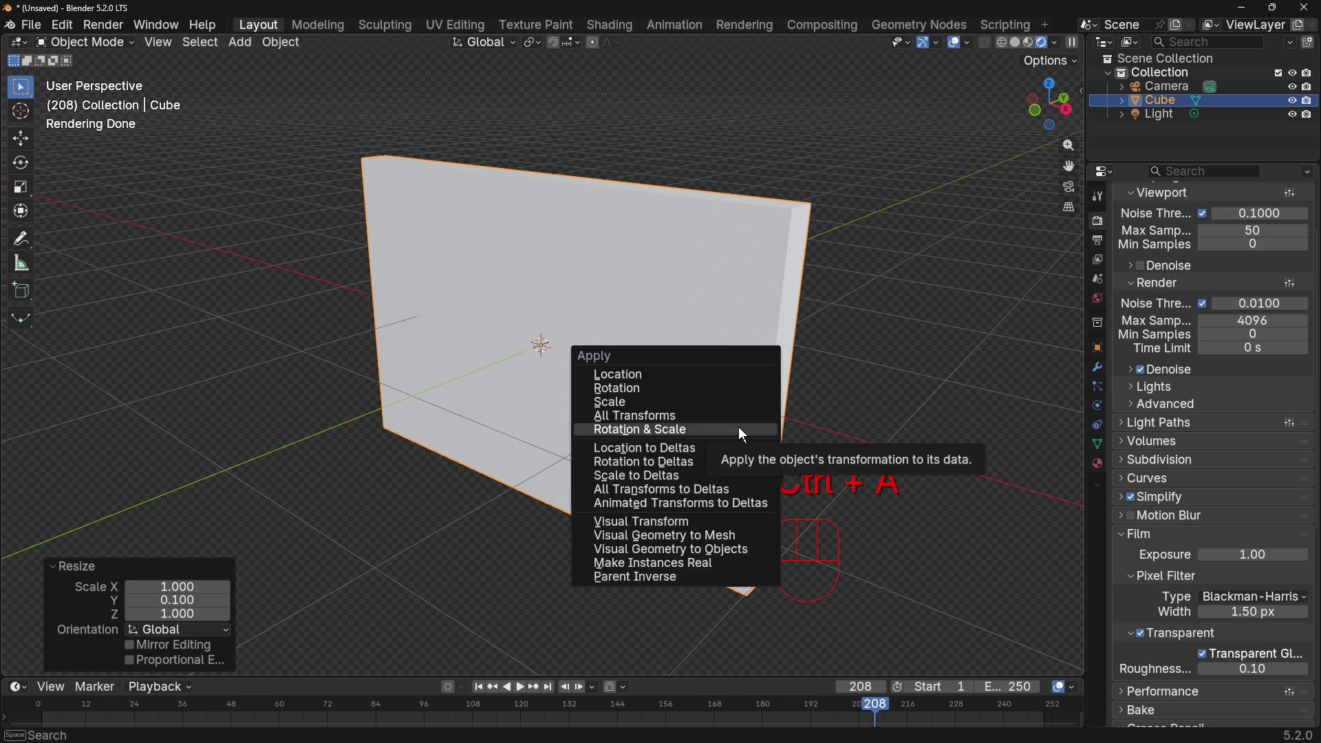
{"action": "left_click", "coordinate": [742, 433]}
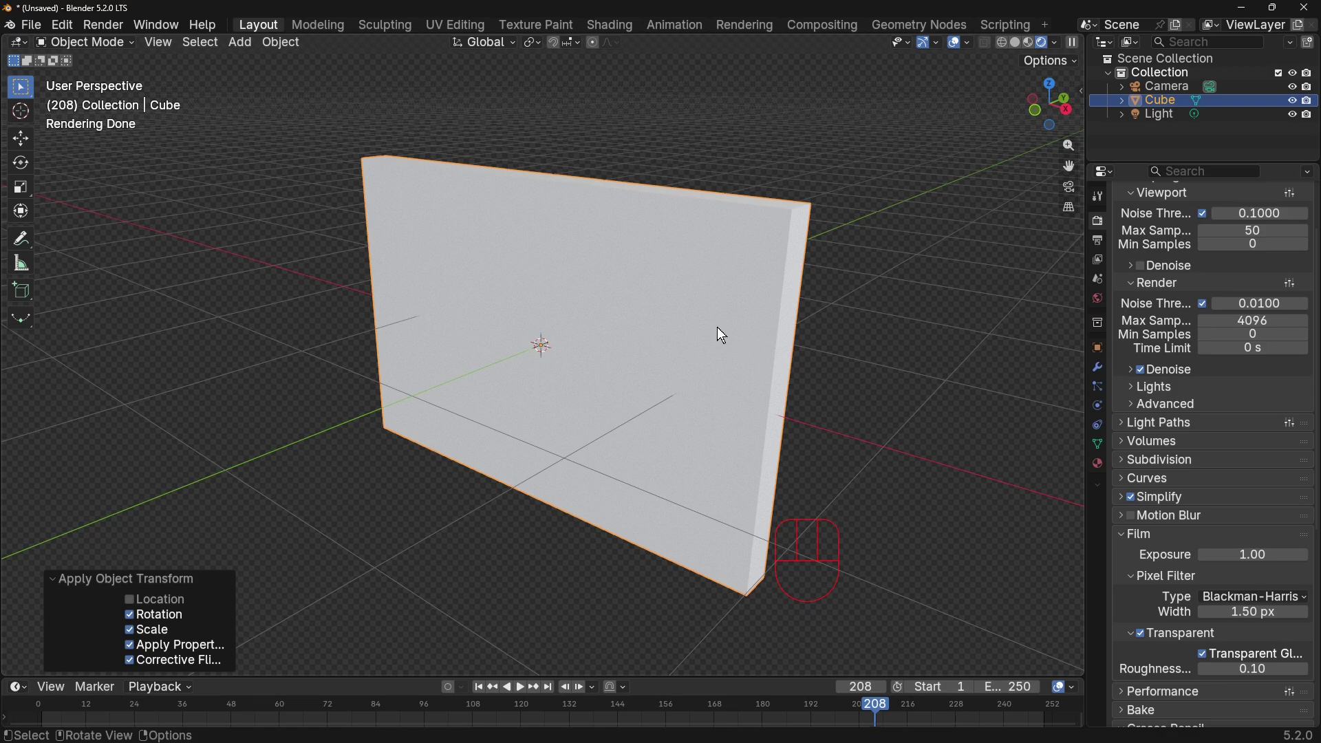
In Edit Mode with face selection, select both large faces of the slab, front and back
{"action": "mouse_move", "coordinate": [717, 330]}
{"action": "middle_mouse_down"}
{"action": "mouse_move", "coordinate": [601, 350]}
{"action": "mouse_move", "coordinate": [692, 335]}
{"action": "middle_mouse_up"}
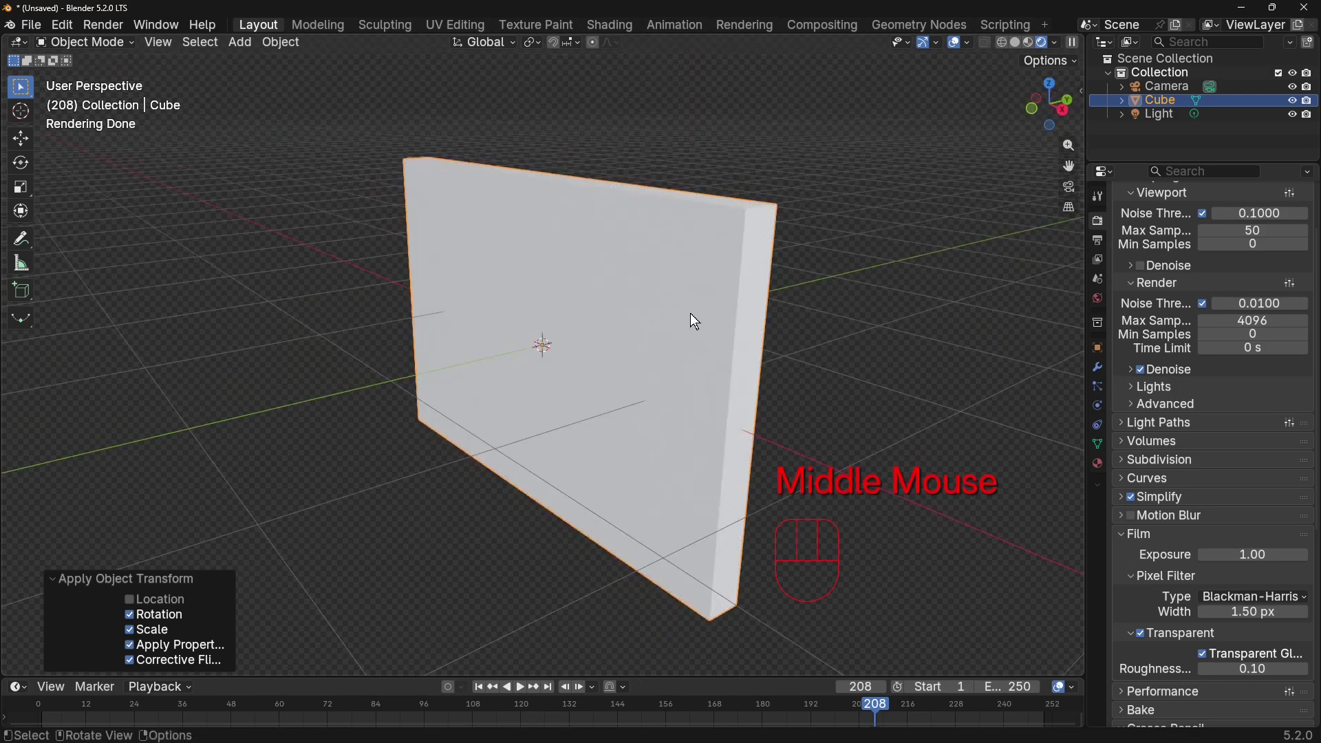
{"action": "key", "text": "Tab"}
{"action": "left_click", "coordinate": [648, 272]}
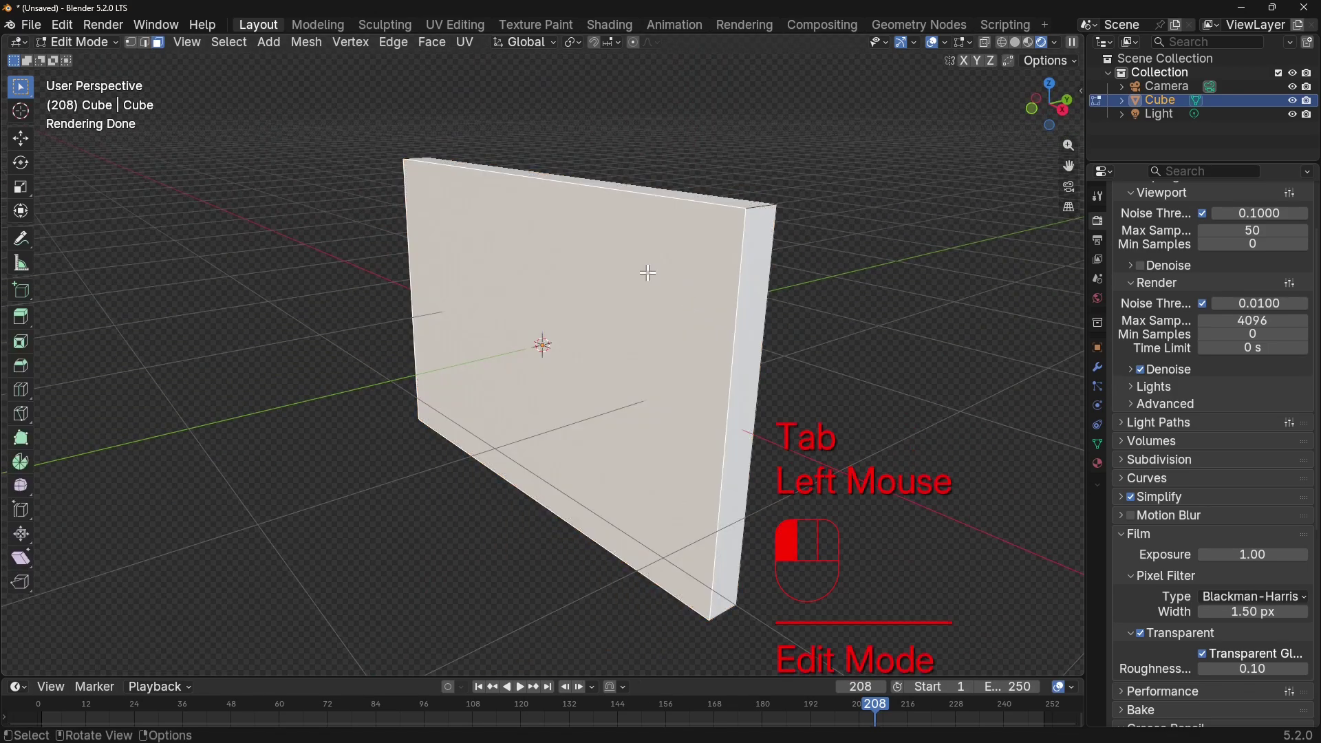
{"action": "left_click", "coordinate": [156, 44]}
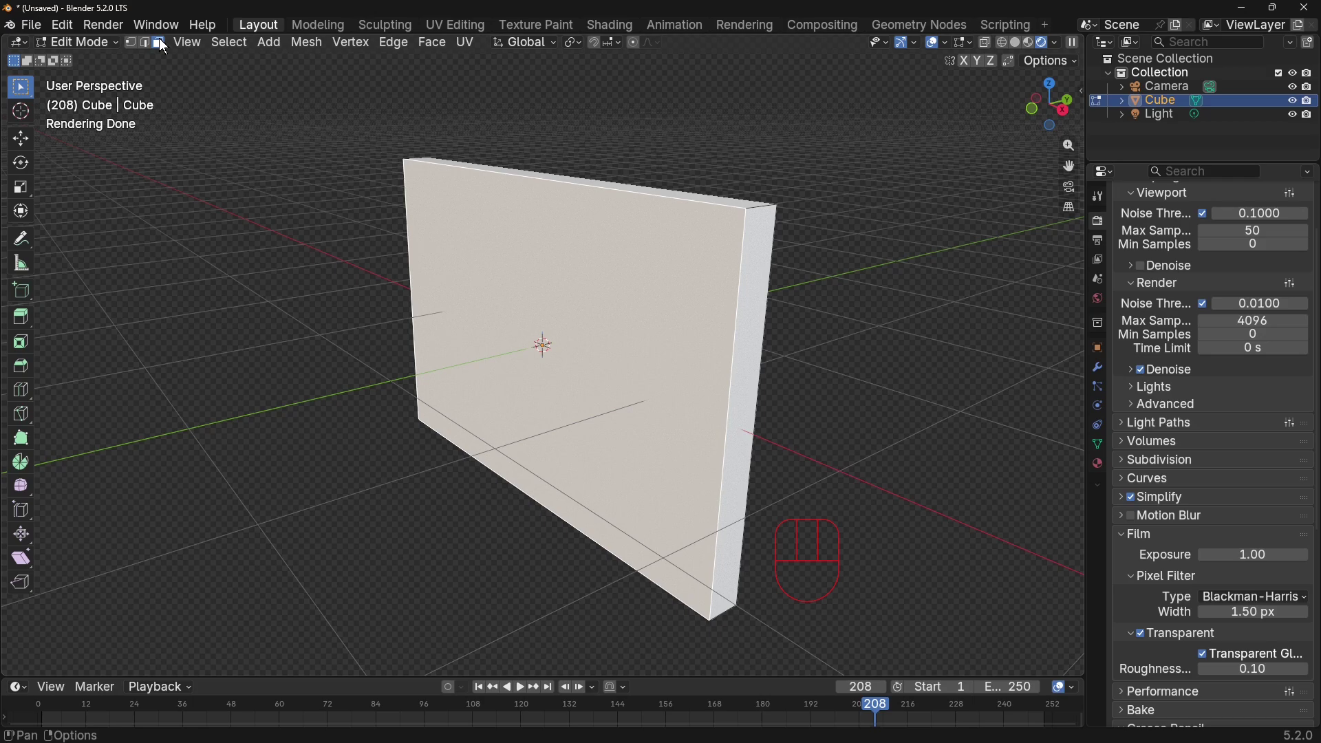
{"action": "left_click", "coordinate": [837, 324]}
{"action": "middle_click_drag", "start_coordinate": [1005, 303], "coordinate": [829, 316]}
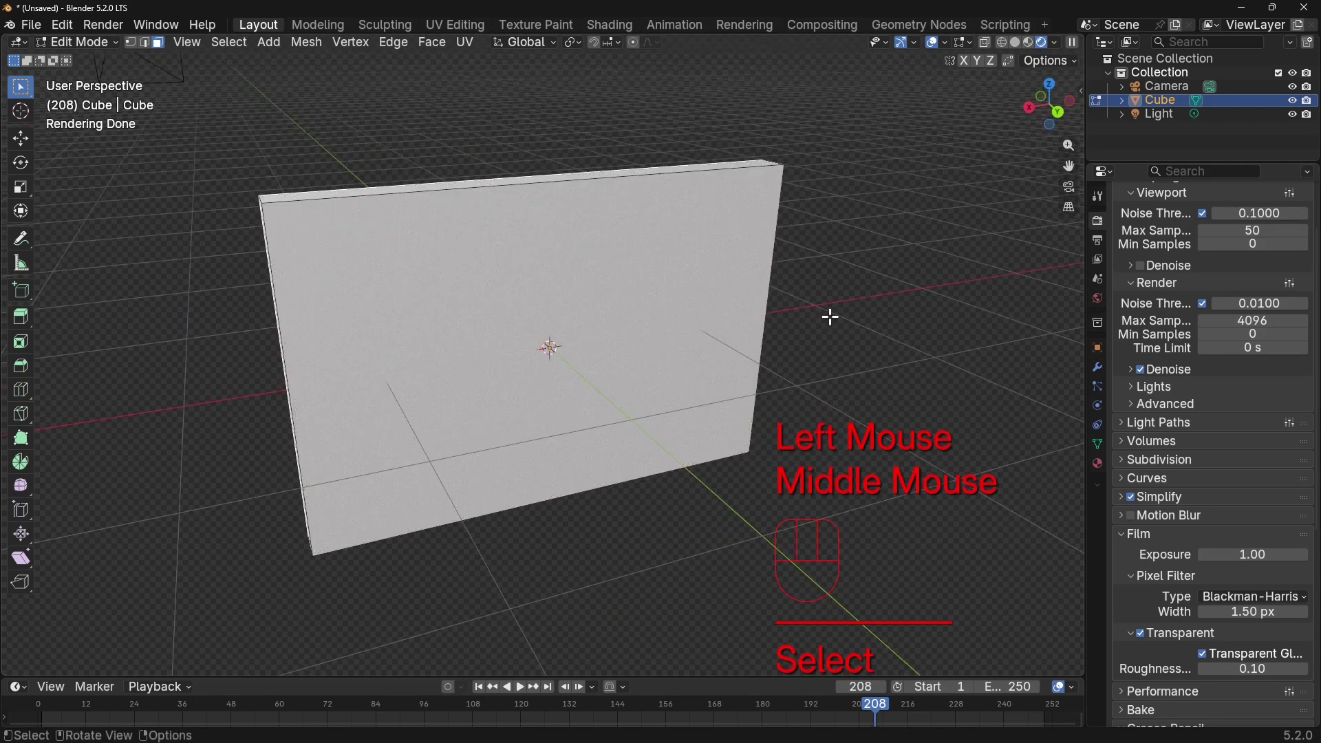
{"action": "left_click", "coordinate": [667, 304], "text": "shift"}
{"action": "middle_click_drag", "start_coordinate": [778, 239], "coordinate": [943, 236]}
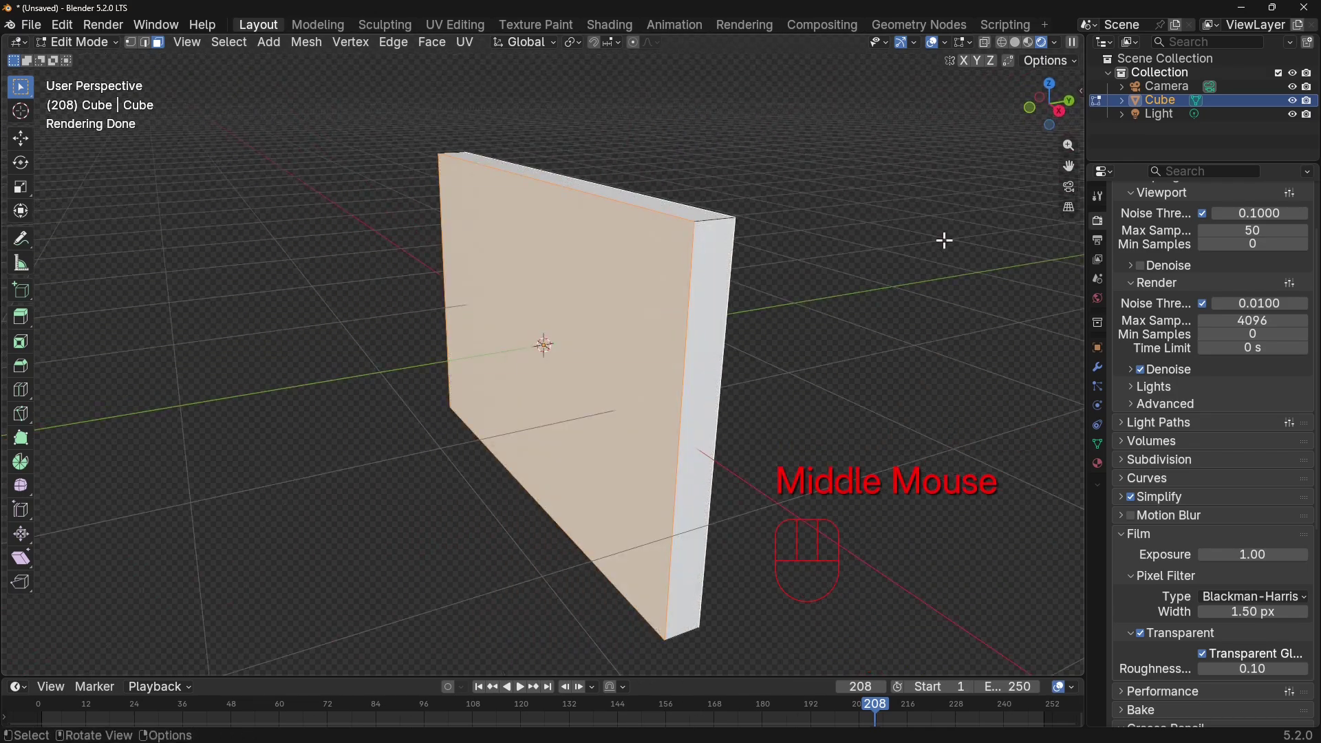
Inset the two selected faces individually by about 0.12 m
{"action": "key", "text": "i"}
{"action": "key", "text": "i"}
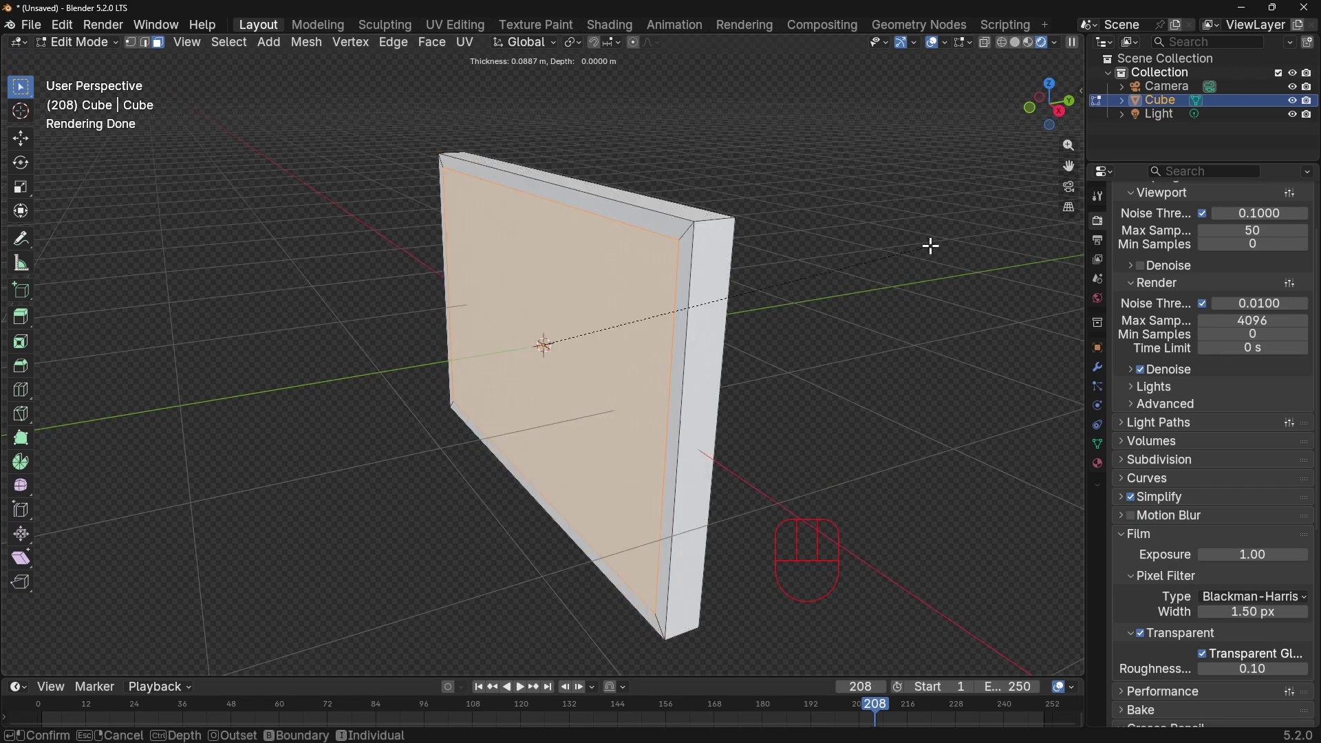
{"action": "left_click", "coordinate": [933, 242]}
{"action": "middle_click_drag", "start_coordinate": [933, 242], "coordinate": [988, 253]}
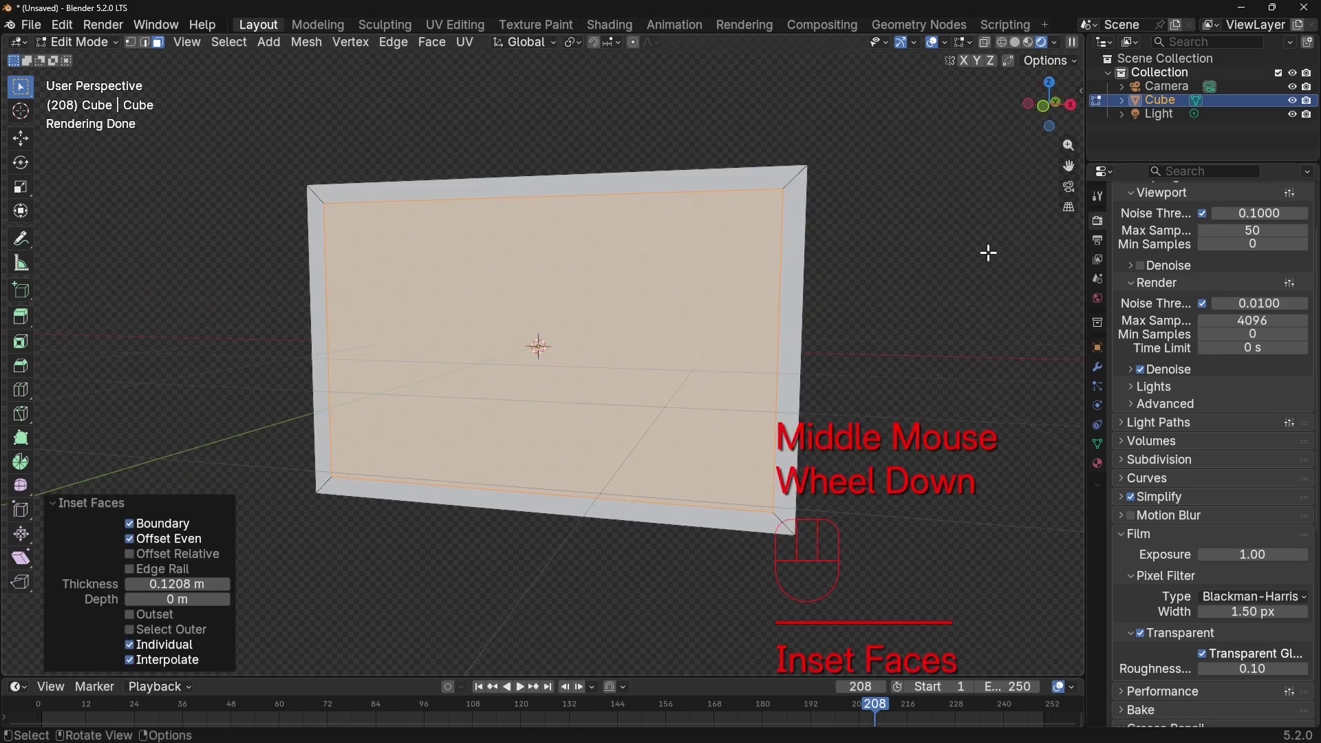
Extrude only the front inset face along its normal about 0.115 m inward to recess the panel
{"action": "middle_click_drag", "start_coordinate": [923, 205], "coordinate": [836, 225]}
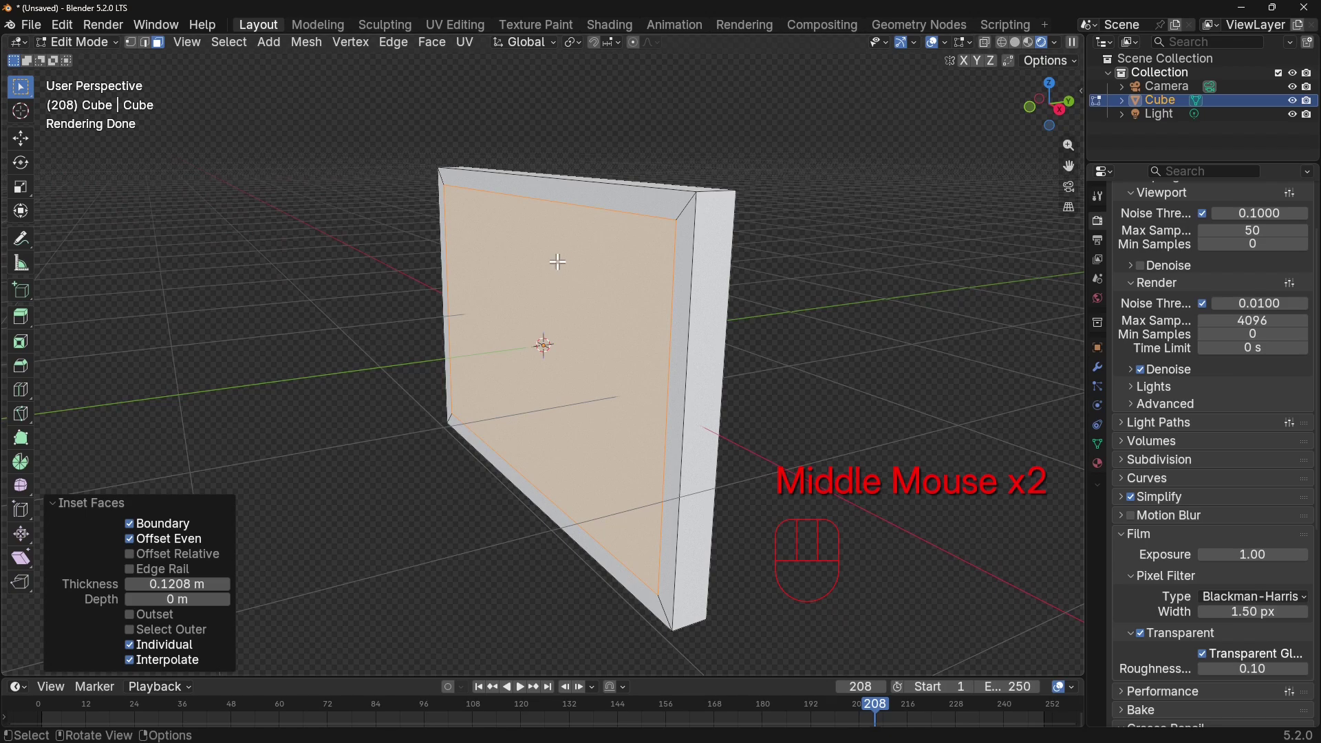
{"action": "left_click", "coordinate": [626, 263]}
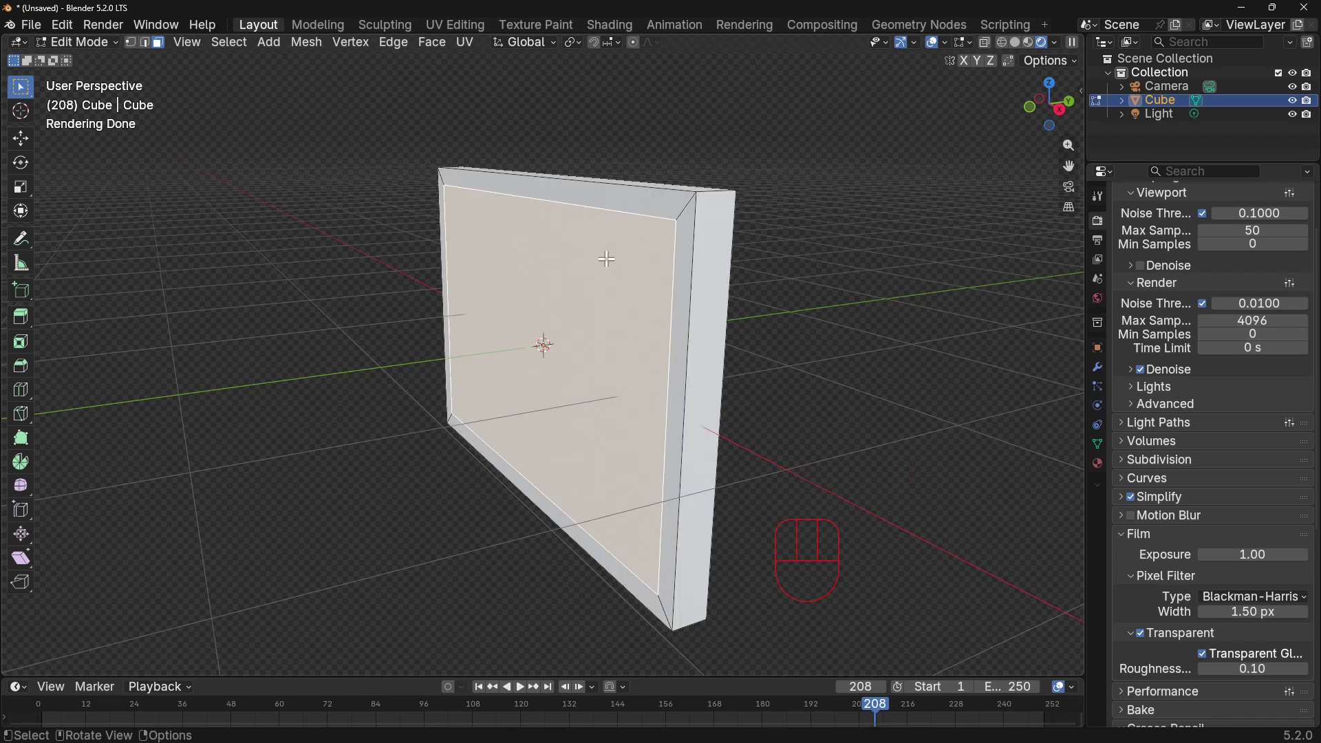
{"action": "right_click", "coordinate": [607, 259]}
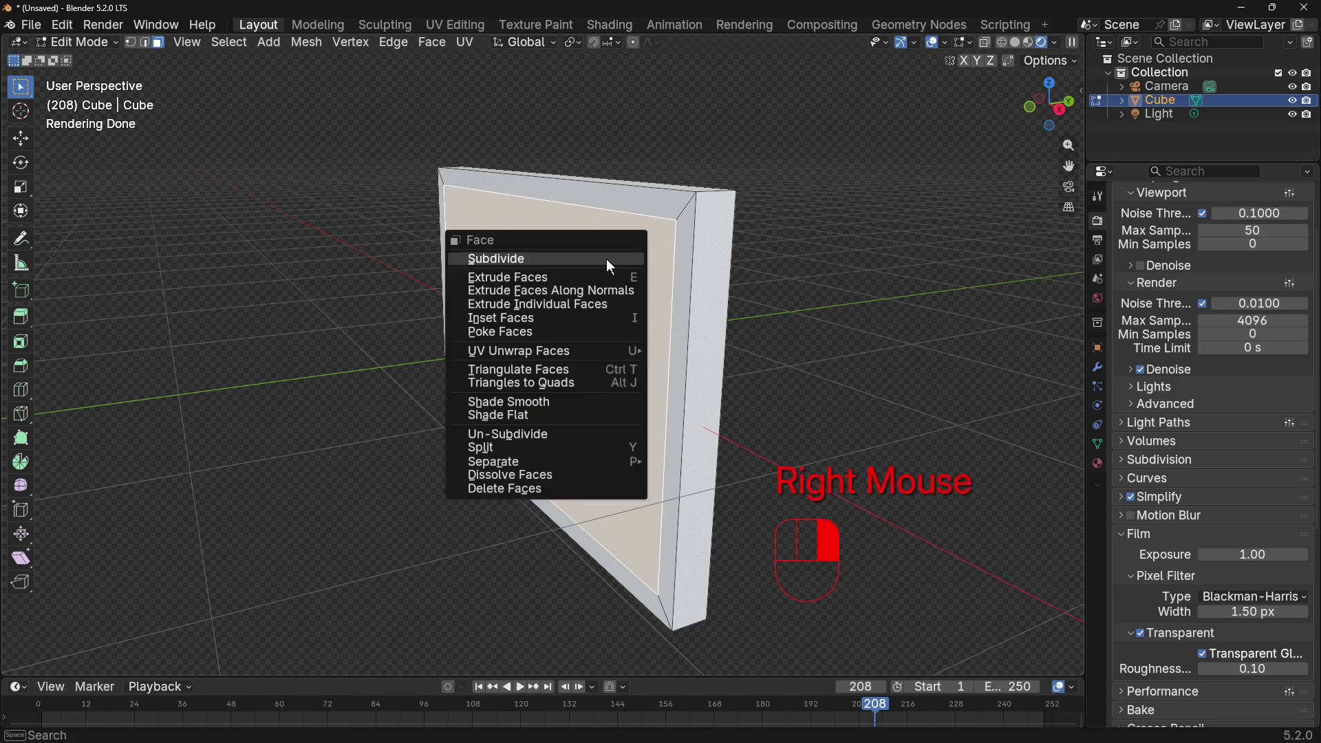
{"action": "left_click", "coordinate": [584, 289]}
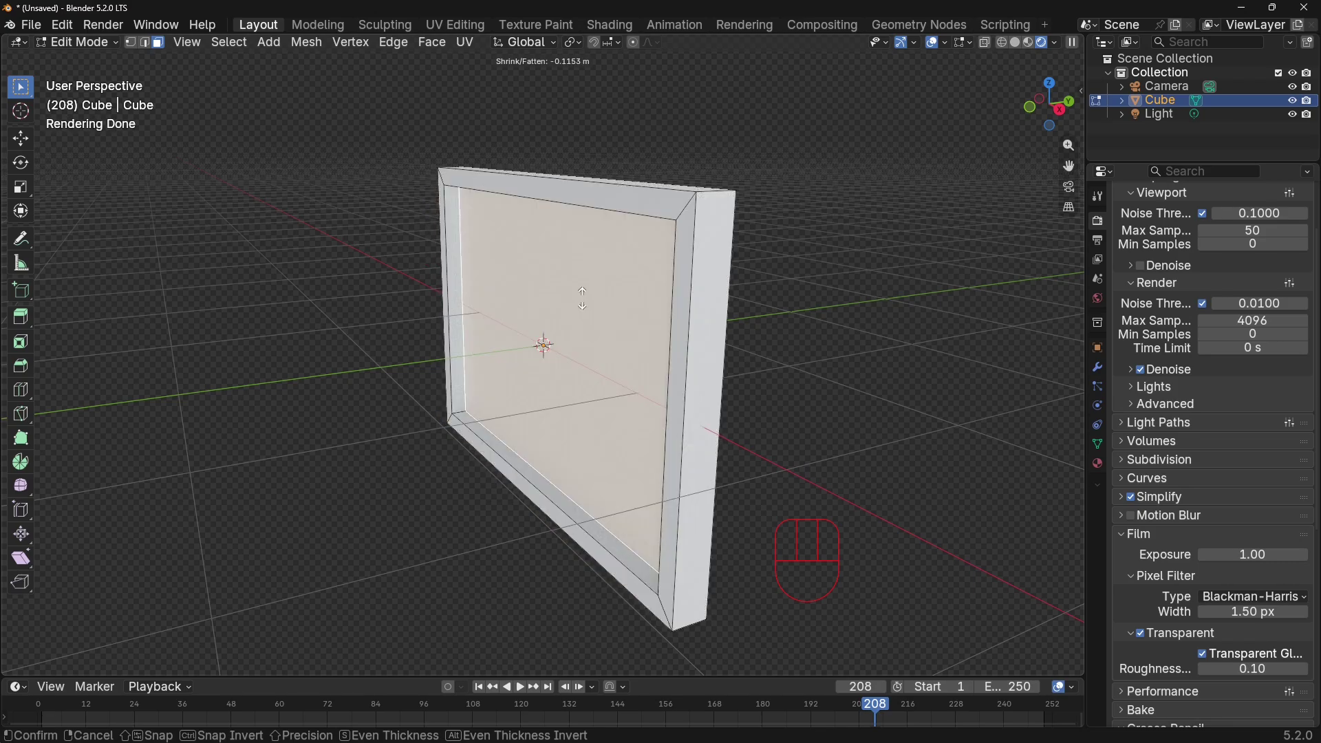
{"action": "left_click", "coordinate": [582, 298]}
Select the inset face on the opposite side, then return to Object Mode to inspect the recessed panel
{"action": "middle_click_drag", "start_coordinate": [769, 286], "coordinate": [584, 265]}
{"action": "left_click", "coordinate": [642, 236]}
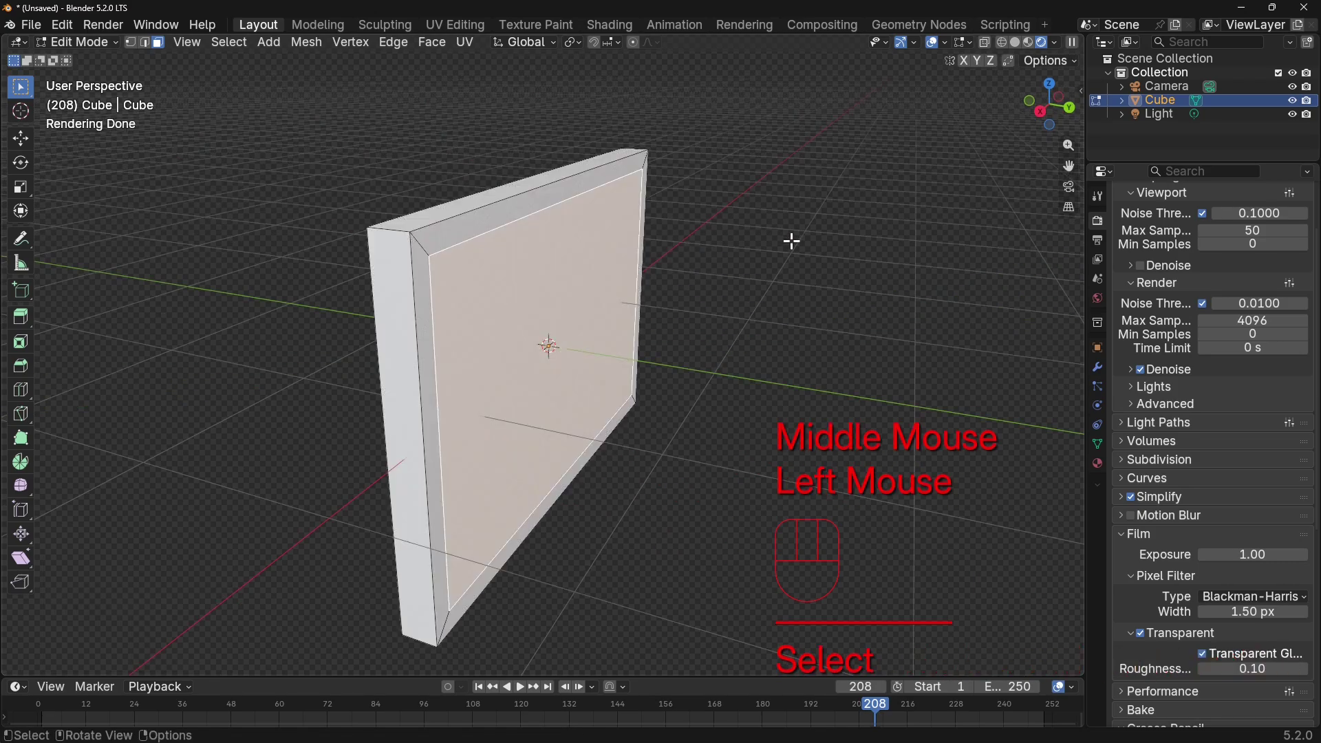
{"action": "middle_click_drag", "start_coordinate": [792, 240], "coordinate": [825, 221]}
{"action": "key", "text": "Tab"}
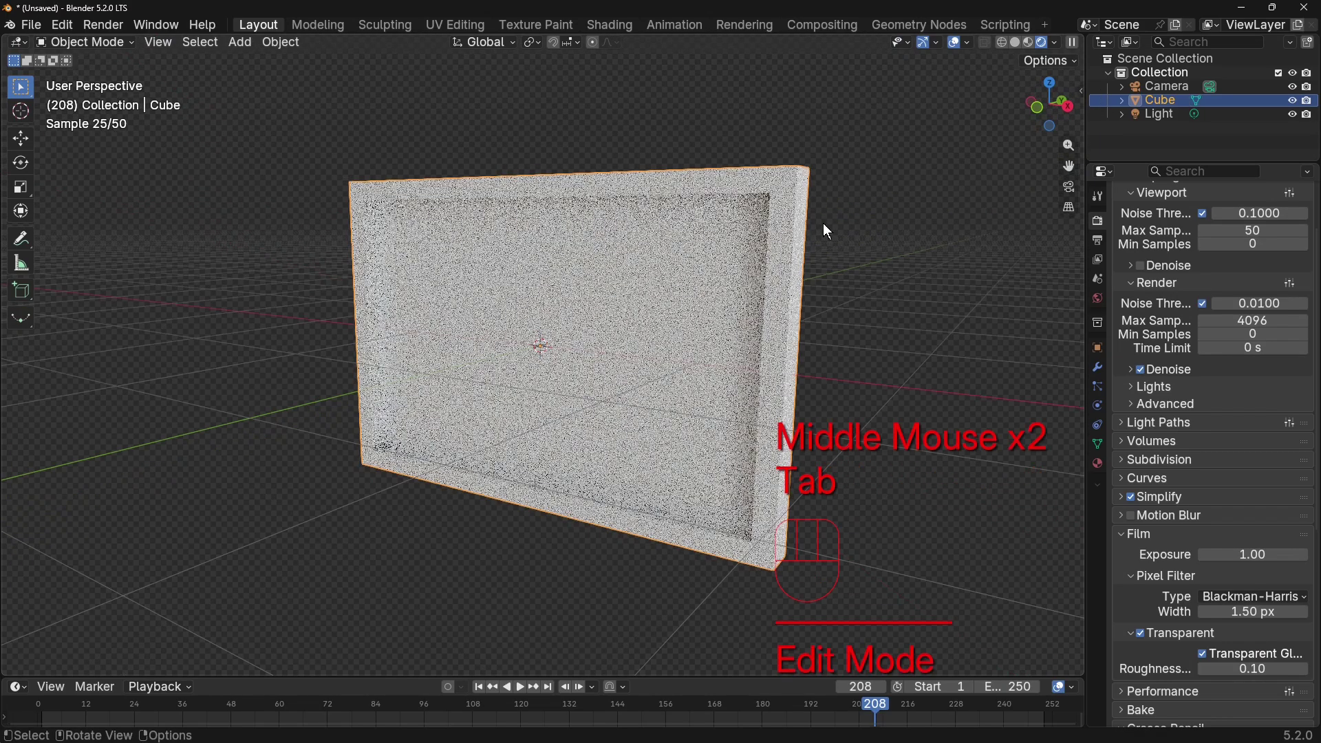
{"action": "scroll", "coordinate": [791, 227], "scroll_direction": "up", "scroll_amount": 2}
{"action": "scroll", "coordinate": [794, 223], "scroll_direction": "down", "scroll_amount": 1}
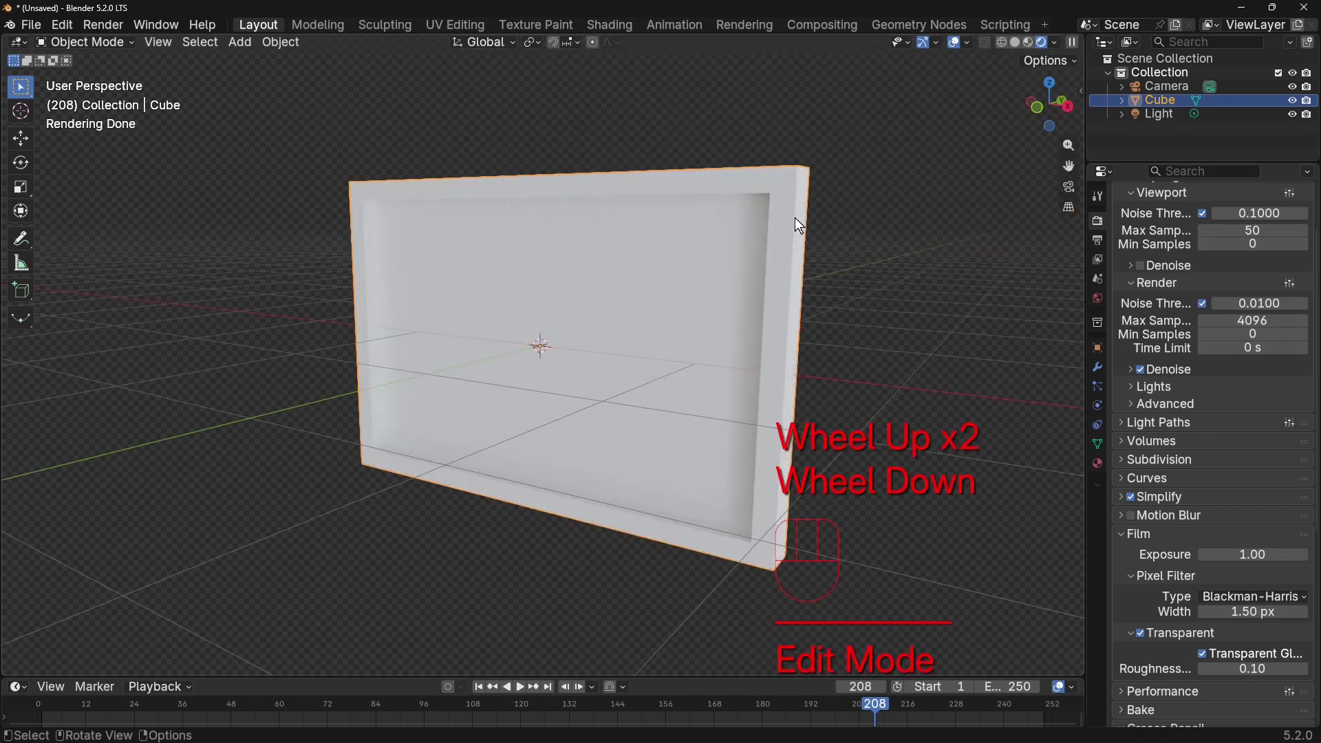
In Edit Mode with edge selection, bevel the inner edge loop of the front frame border
{"action": "key", "text": "Tab"}
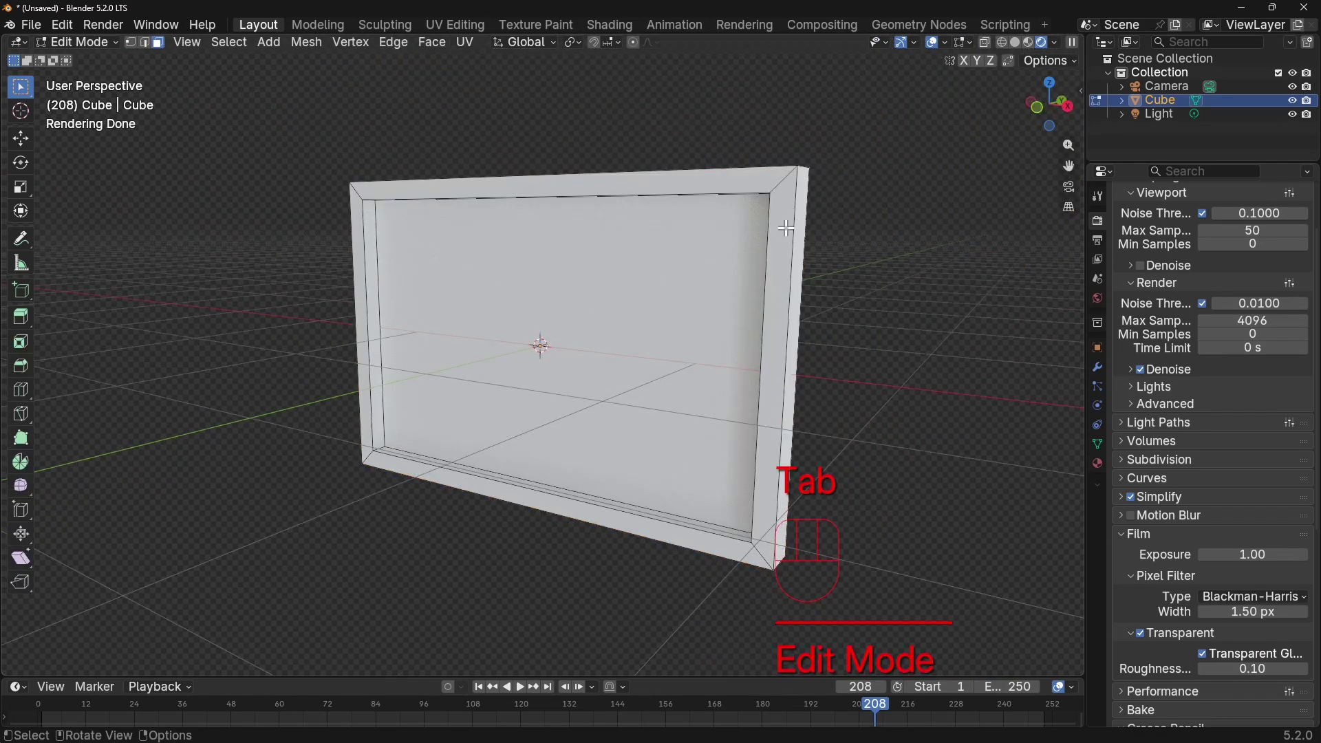
{"action": "left_click", "coordinate": [144, 42]}
{"action": "left_click", "coordinate": [669, 266], "text": "alt"}
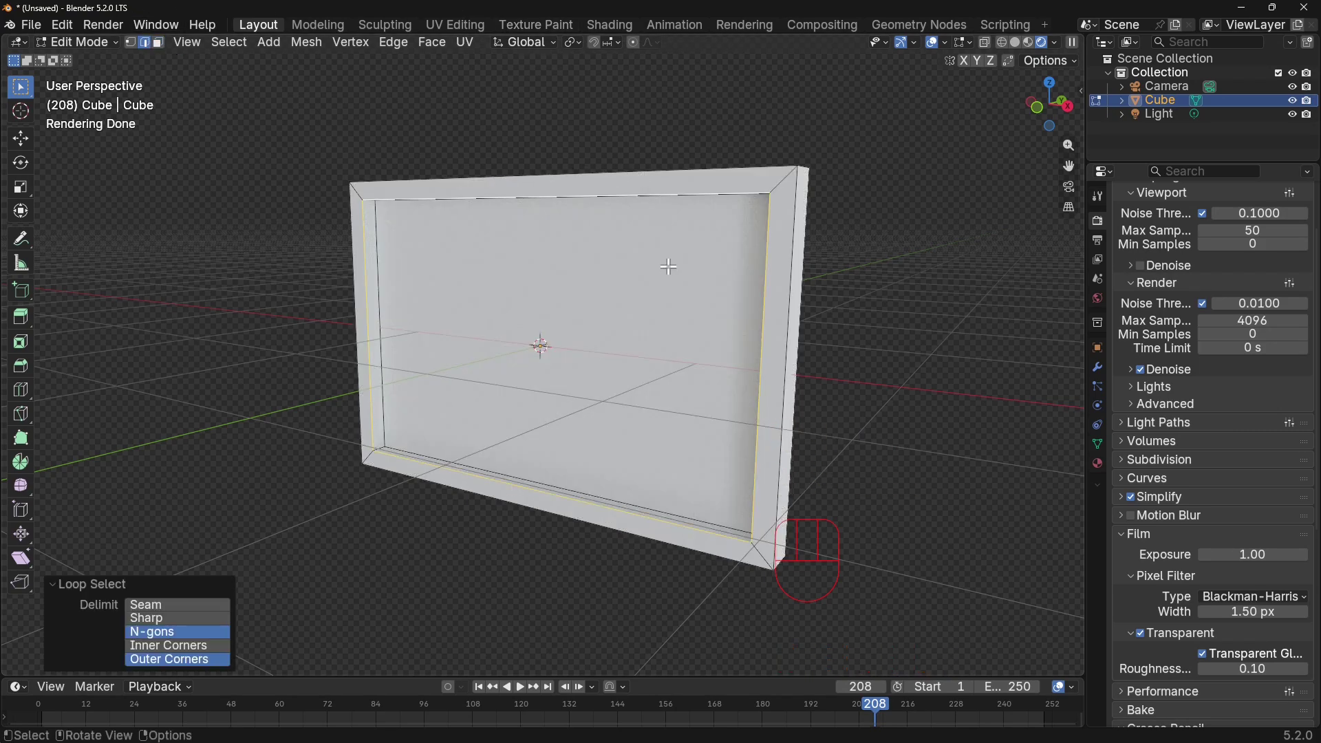
{"action": "key", "text": "ctrl+b"}
{"action": "left_click", "coordinate": [690, 219]}
{"action": "scroll", "coordinate": [207, 613], "scroll_direction": "down", "scroll_amount": 1}
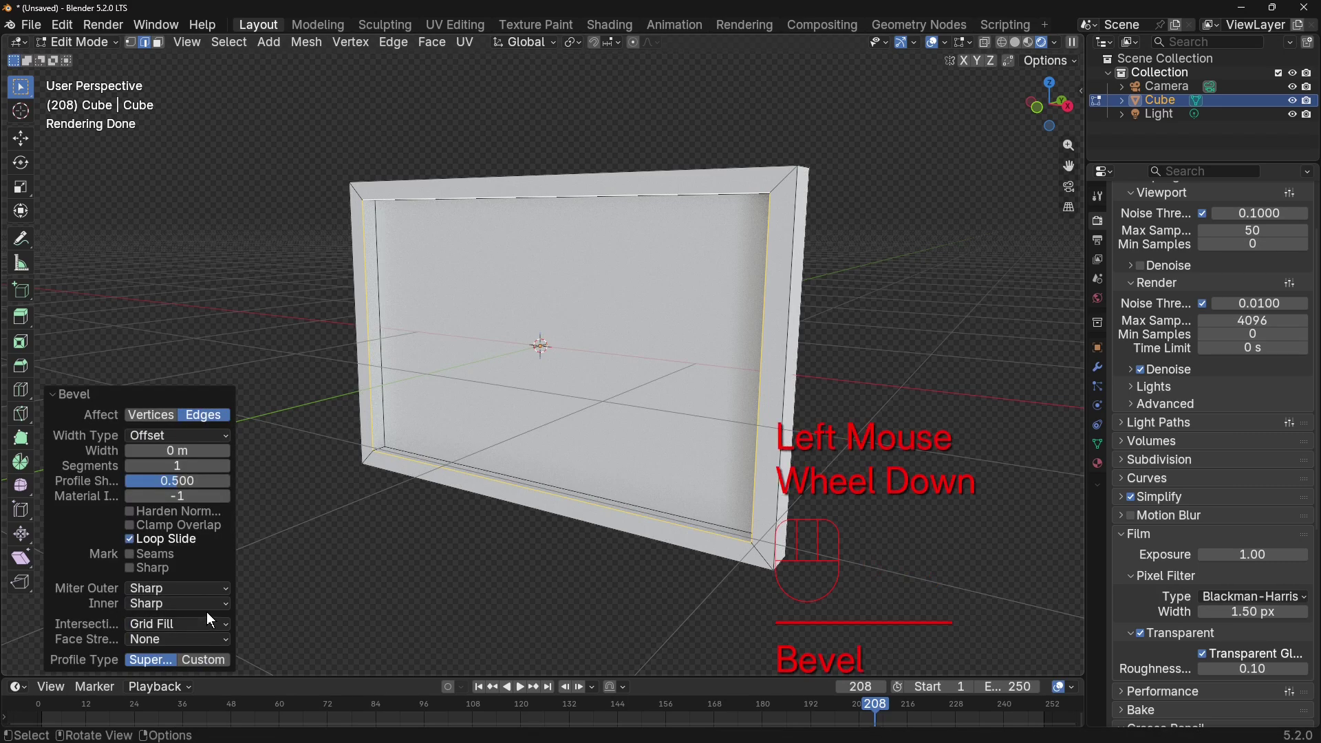
Switch the bevel to a custom profile and load the preset with an S-curve and stepped ends
{"action": "left_click", "coordinate": [205, 658]}
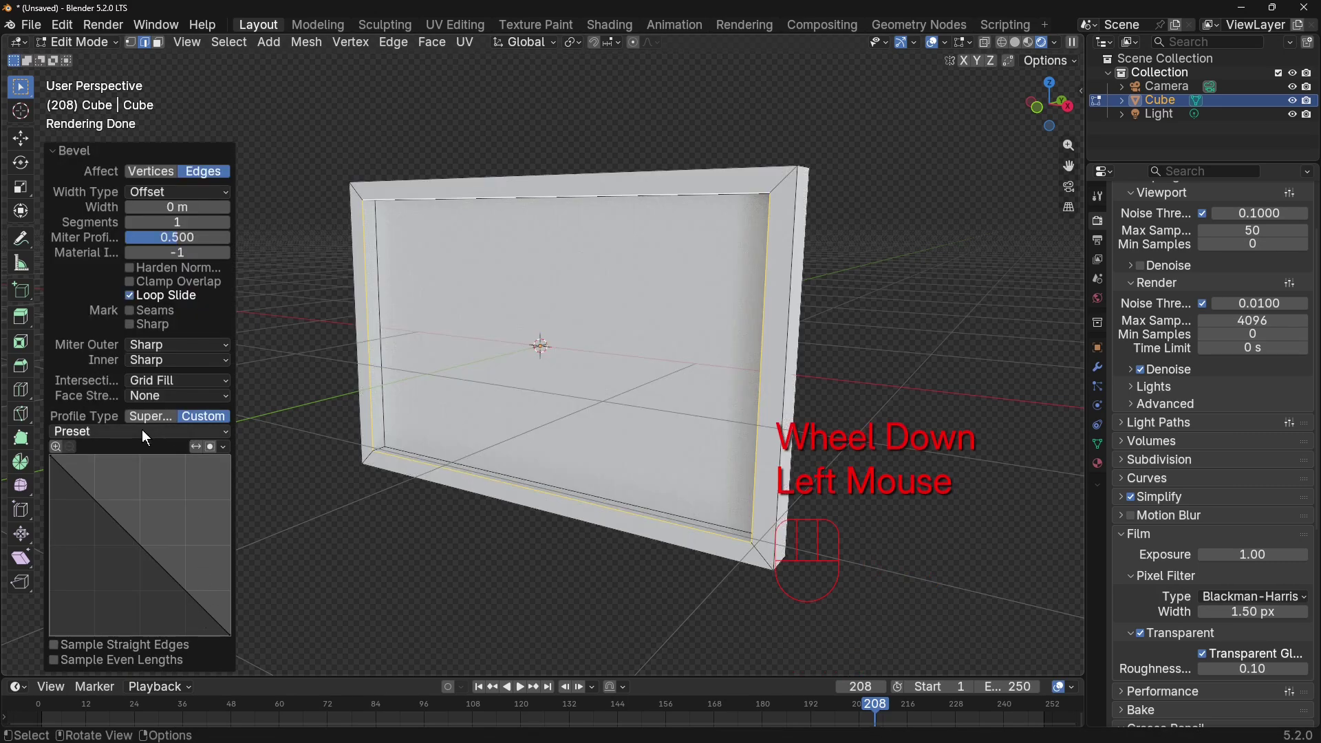
{"action": "left_click", "coordinate": [142, 429]}
{"action": "left_click", "coordinate": [146, 473]}
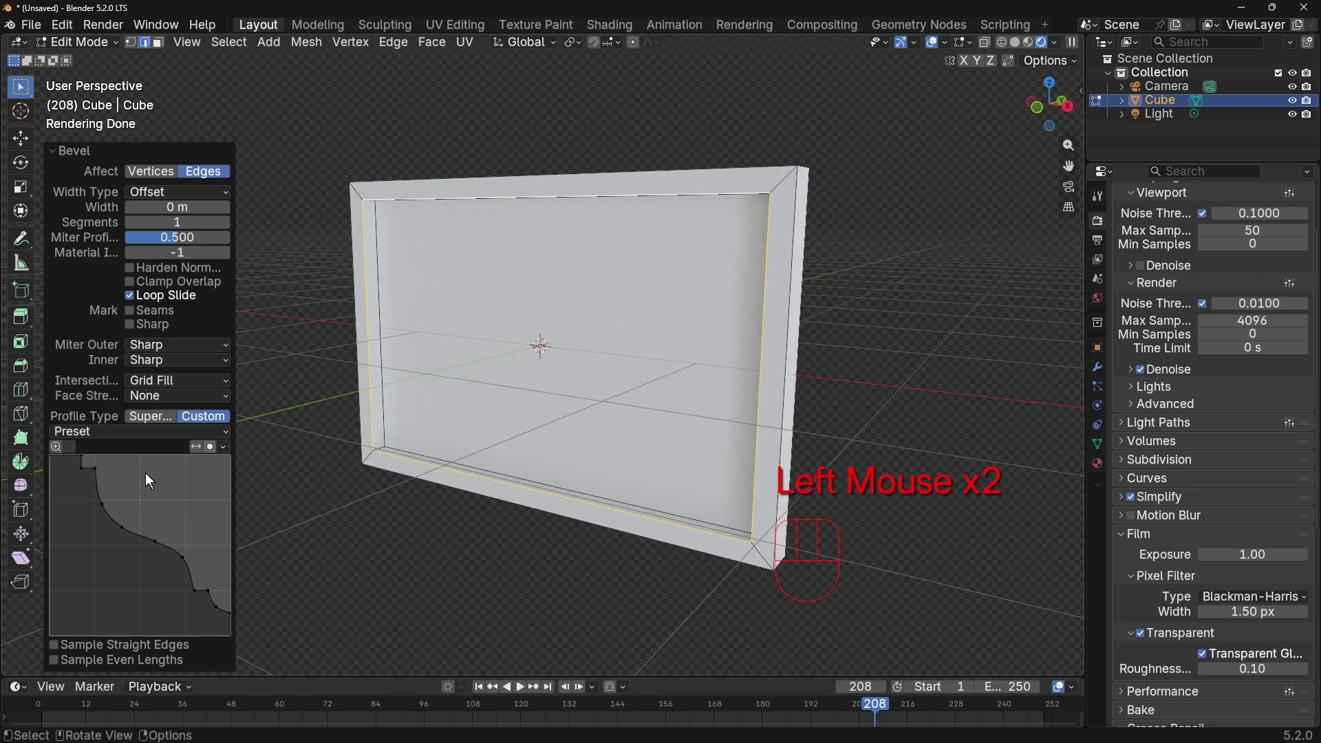
Set the inner loop bevel to 14 segments and a width of 0.02 m, and check it in Object Mode
{"action": "left_click", "coordinate": [192, 222]}
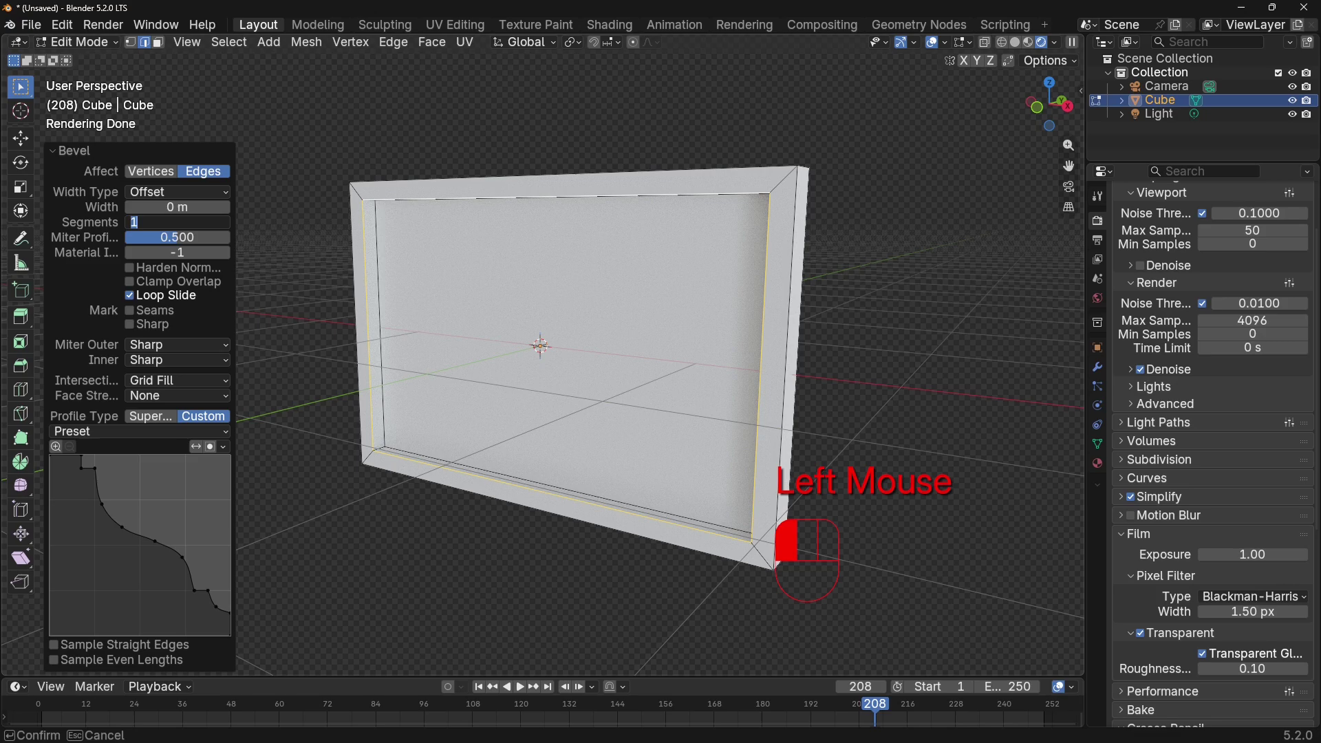
{"action": "type", "text": "14"}
{"action": "key", "text": "Return"}
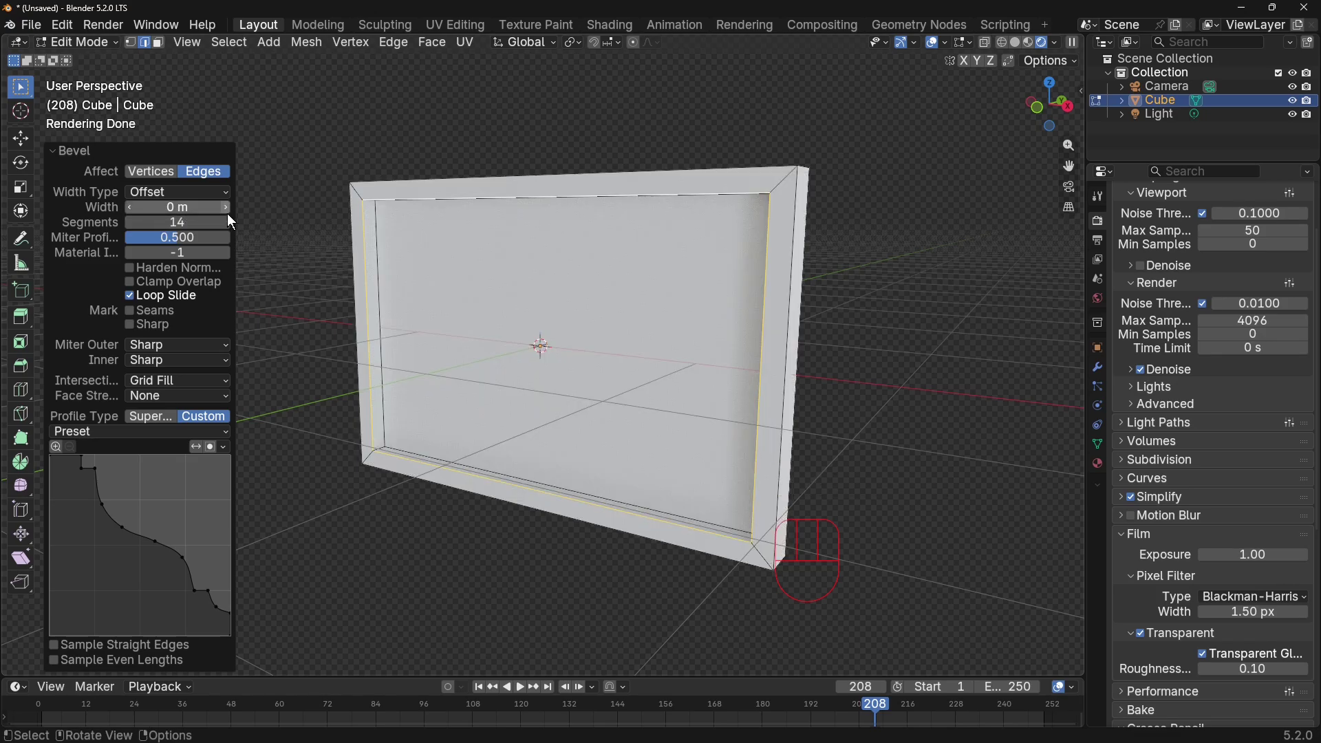
{"action": "left_click", "coordinate": [227, 208]}
{"action": "left_click", "coordinate": [227, 209]}
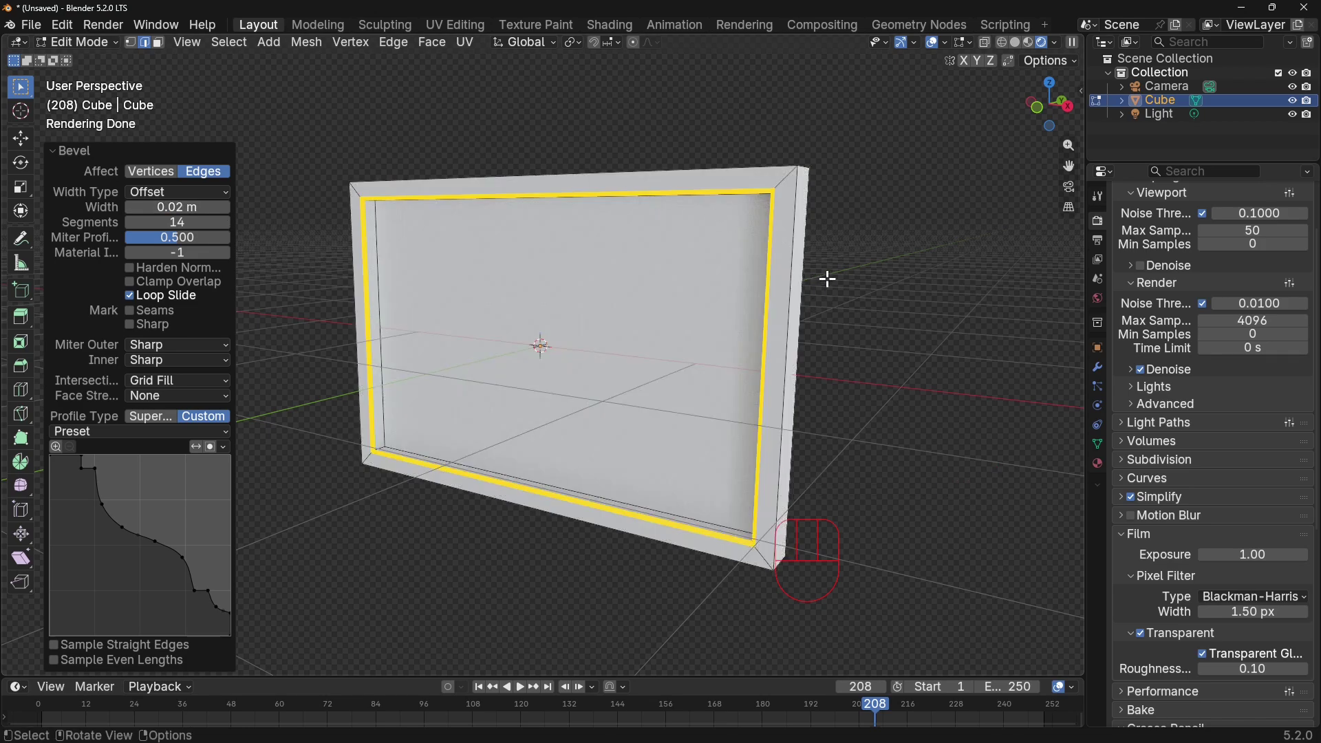
{"action": "key", "text": "Tab"}
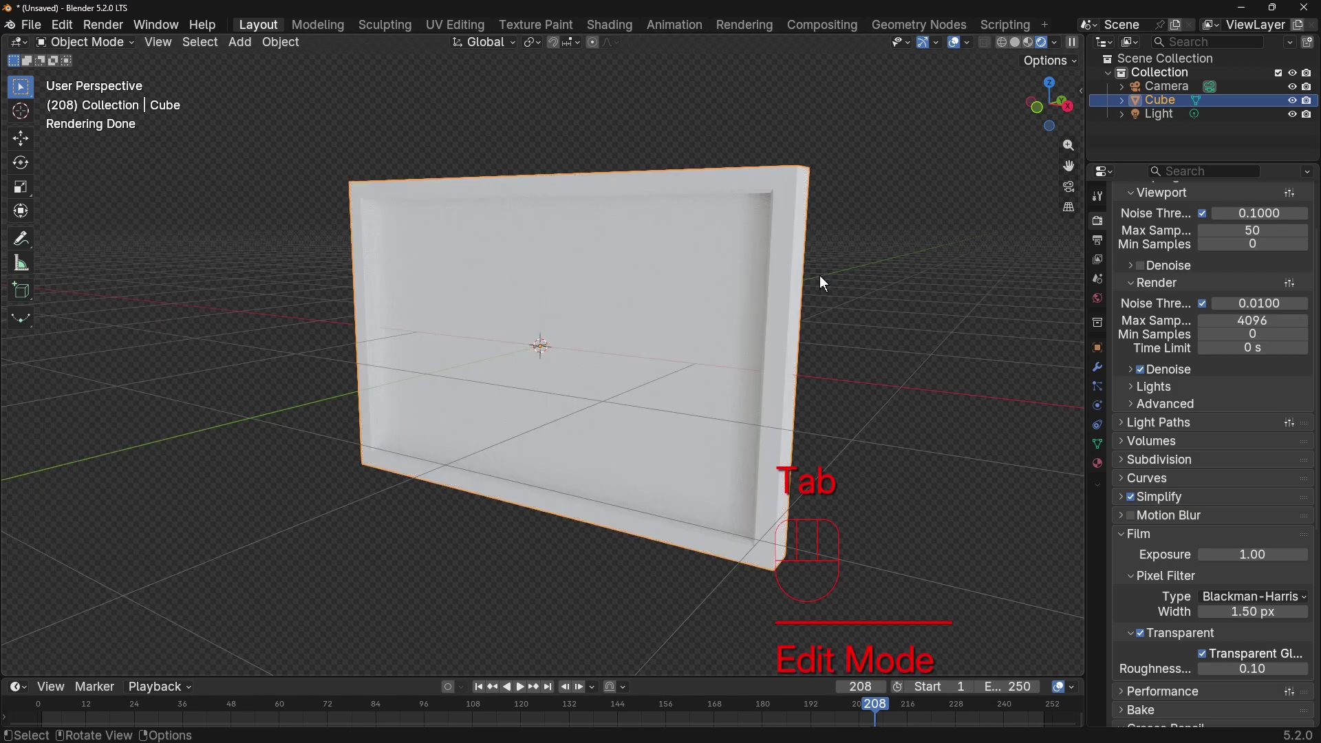
{"action": "key", "text": "Tab"}
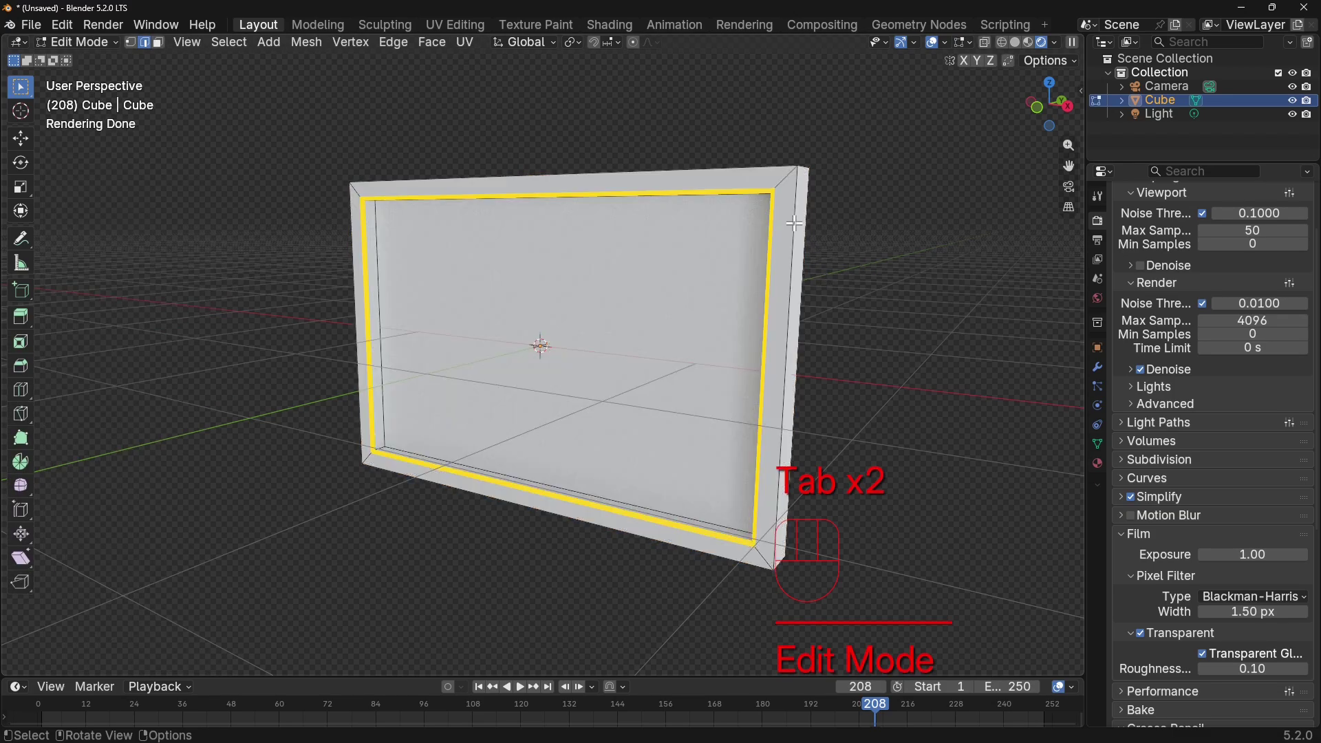
Bevel the outer edge loop of the front frame border with 14 segments, the custom profile and a width of 0.04 m
{"action": "left_click", "coordinate": [794, 223], "text": "alt"}
{"action": "key", "text": "ctrl+b"}
{"action": "left_click", "coordinate": [794, 223]}
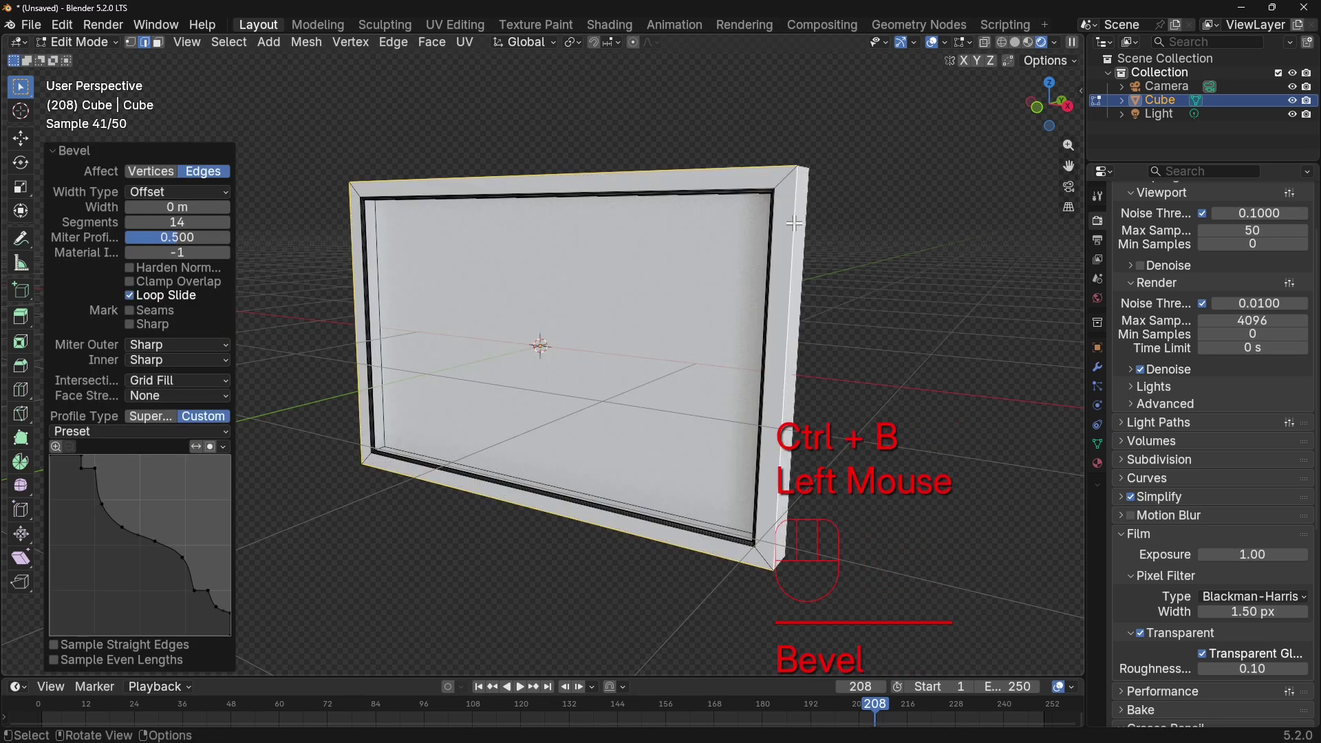
{"action": "left_click", "coordinate": [226, 207]}
{"action": "triple_click", "coordinate": [226, 207]}
{"action": "double_click", "coordinate": [226, 207]}
{"action": "triple_click", "coordinate": [227, 207]}
{"action": "double_click", "coordinate": [226, 207]}
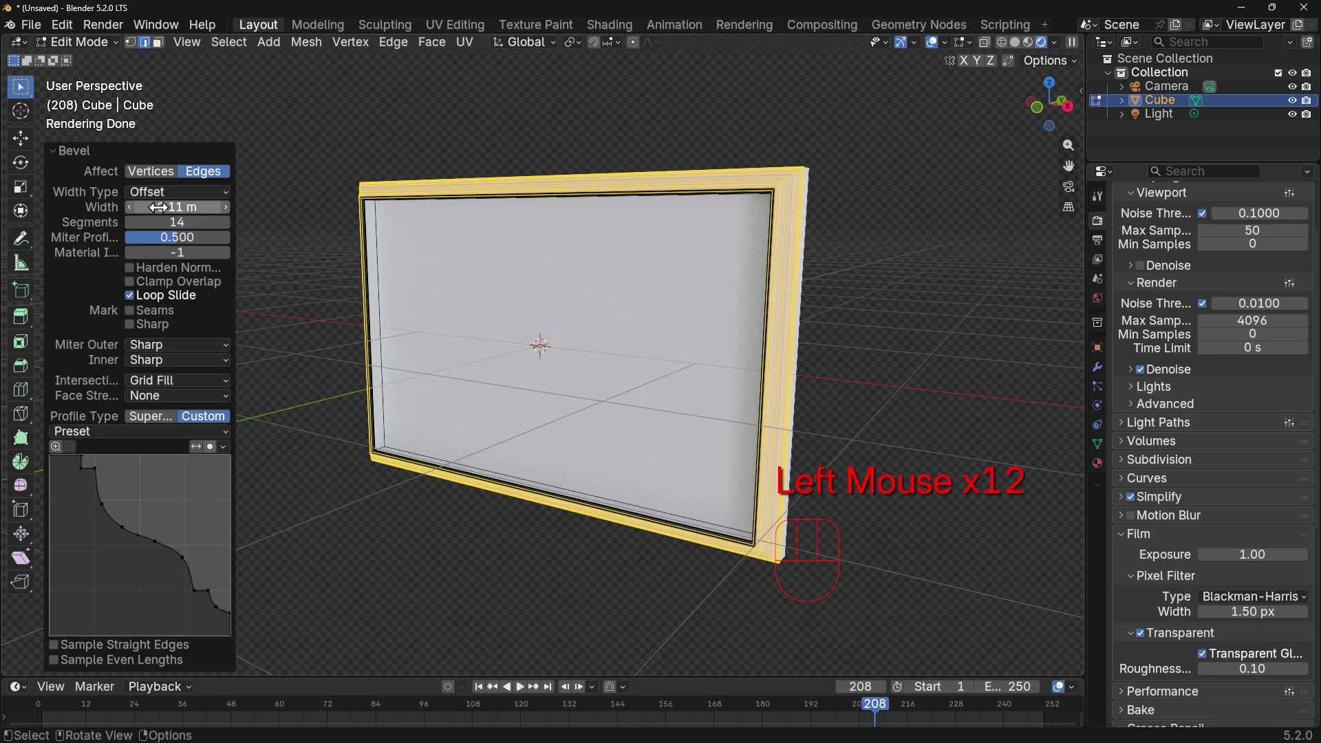
{"action": "left_click_drag", "start_coordinate": [159, 207], "coordinate": [168, 204]}
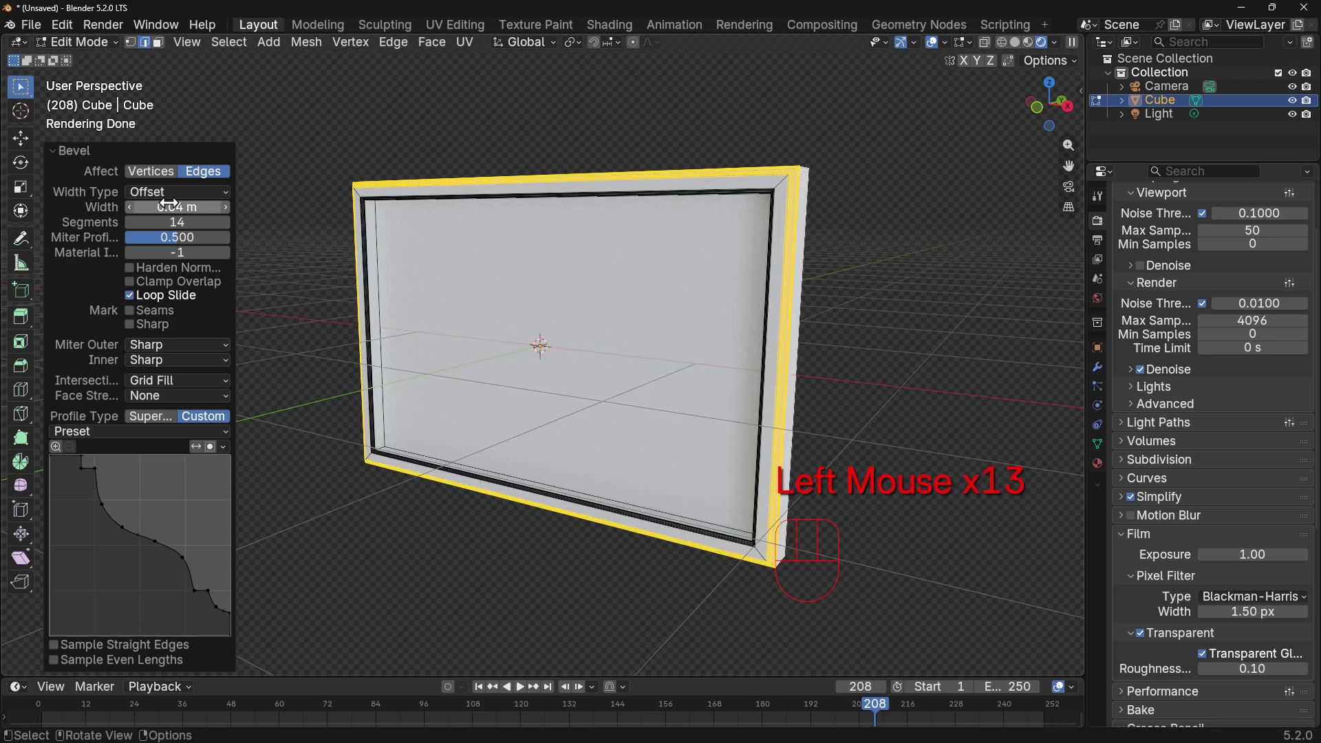
Inspect the beveled outer frame edges up close and from several angles in Object Mode
{"action": "key", "text": "Tab"}
{"action": "middle_click_drag", "start_coordinate": [846, 315], "coordinate": [827, 313]}
{"action": "scroll", "coordinate": [828, 312], "scroll_direction": "up", "scroll_amount": 2}
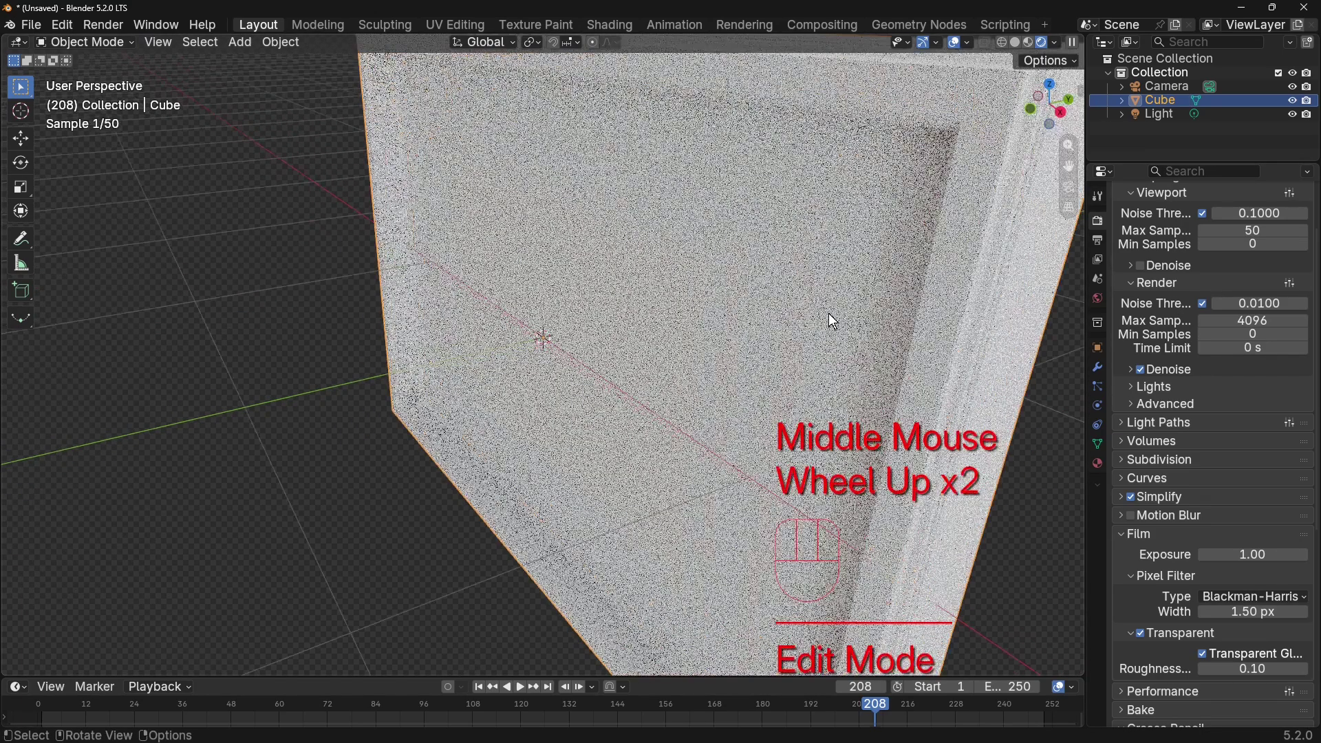
{"action": "scroll", "coordinate": [832, 303], "scroll_direction": "down", "scroll_amount": 1}
{"action": "middle_click_drag", "start_coordinate": [775, 258], "coordinate": [827, 220]}
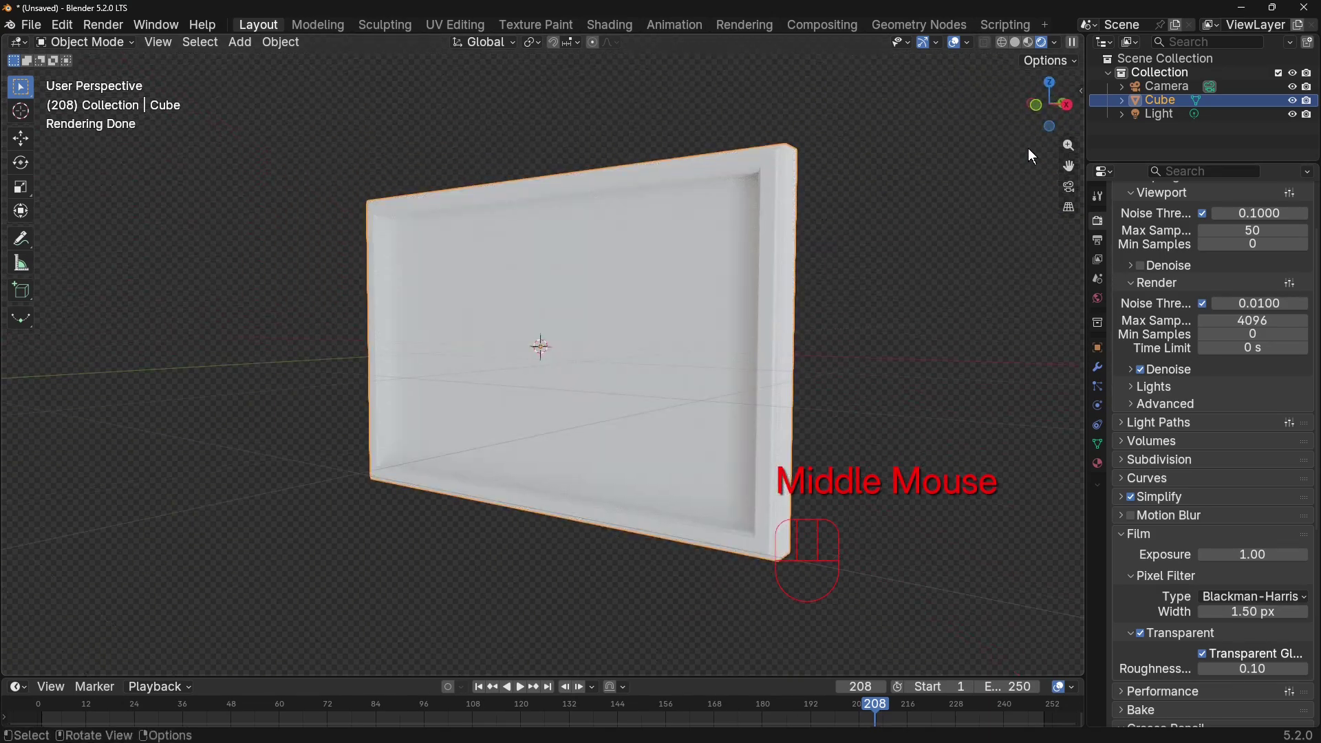
{"action": "double_click", "coordinate": [1149, 97]}
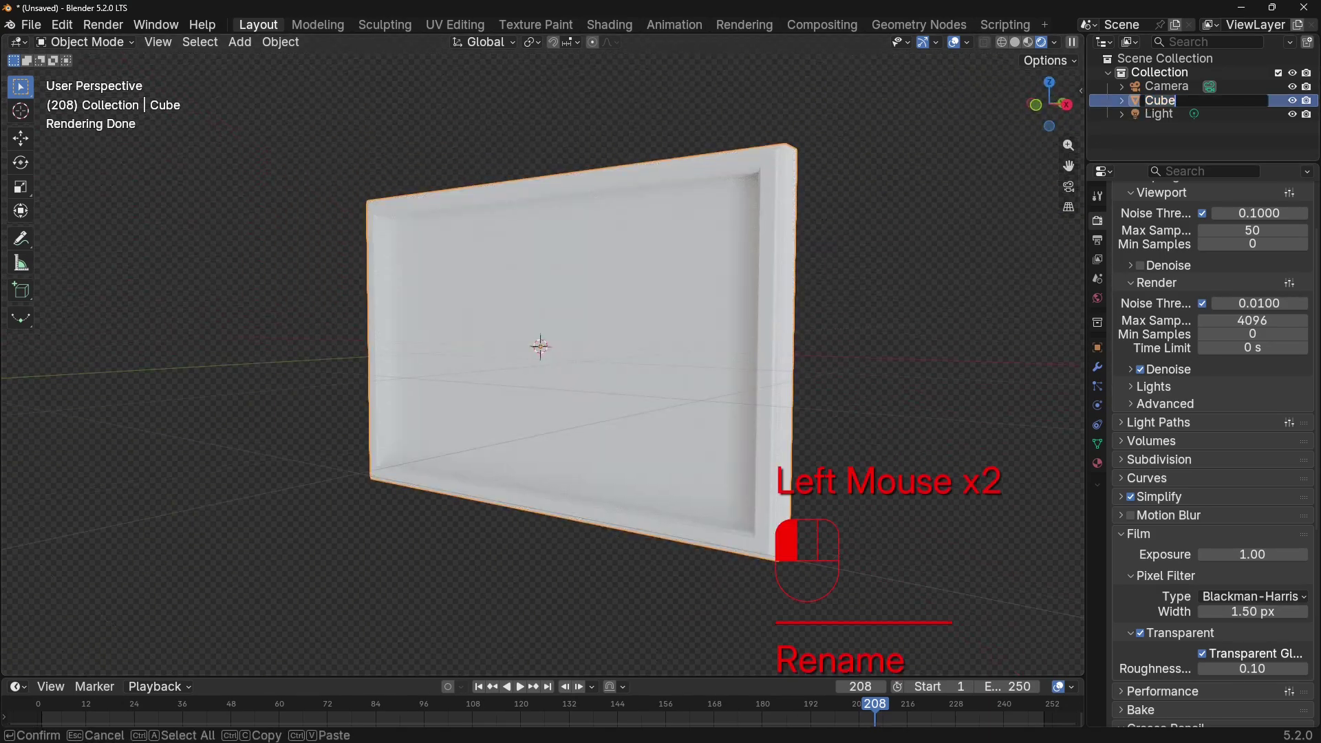
{"action": "middle_click_drag", "start_coordinate": [742, 286], "coordinate": [733, 353]}
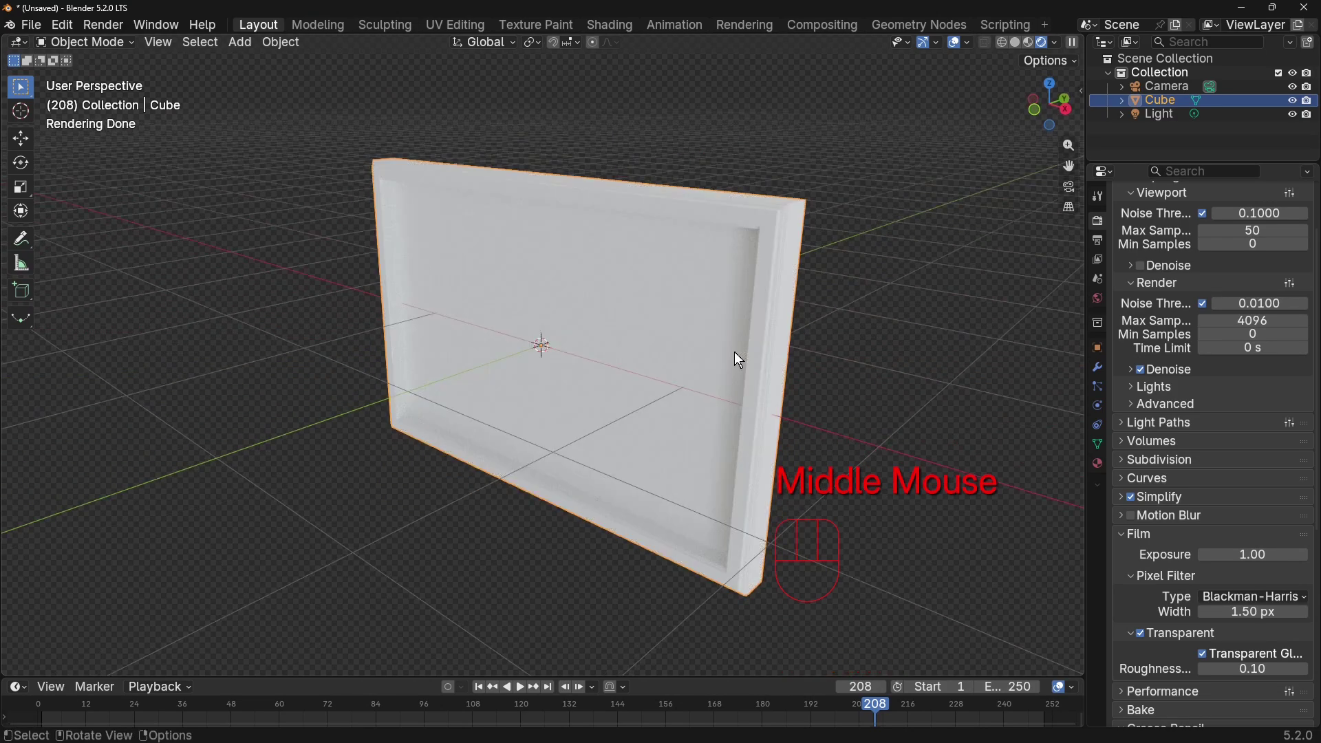
In Edit Mode with face selection, separate the front recessed face into its own object
{"action": "key", "text": "Tab"}
{"action": "left_click", "coordinate": [657, 325]}
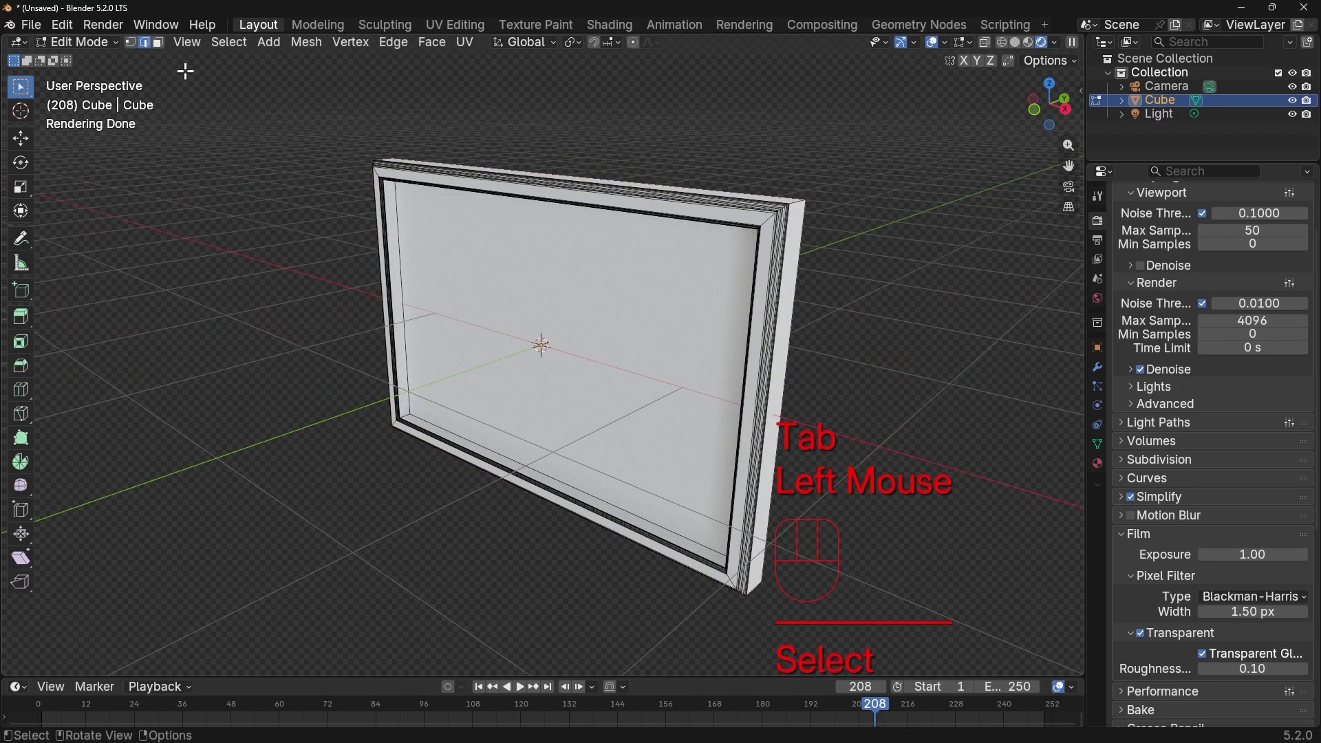
{"action": "left_click", "coordinate": [158, 42]}
{"action": "left_click", "coordinate": [526, 347]}
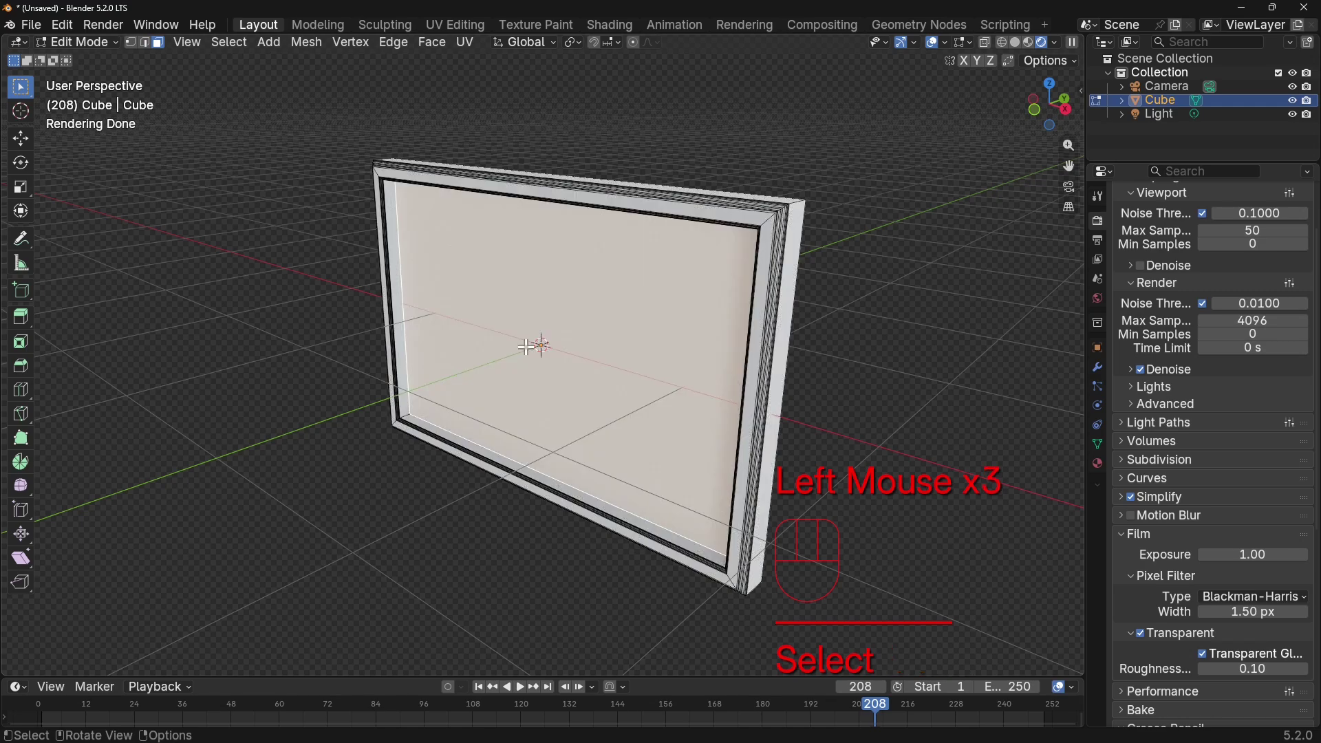
{"action": "key", "text": "p"}
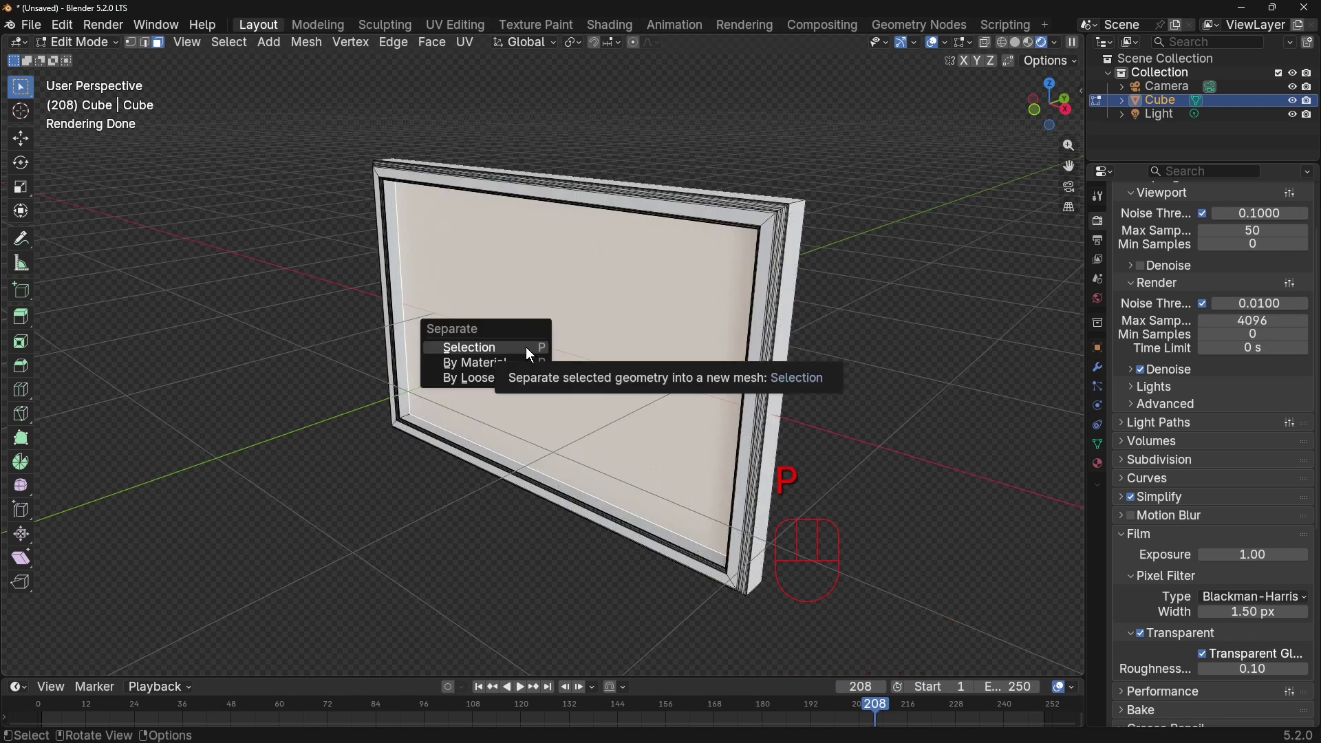
{"action": "left_click", "coordinate": [526, 347]}
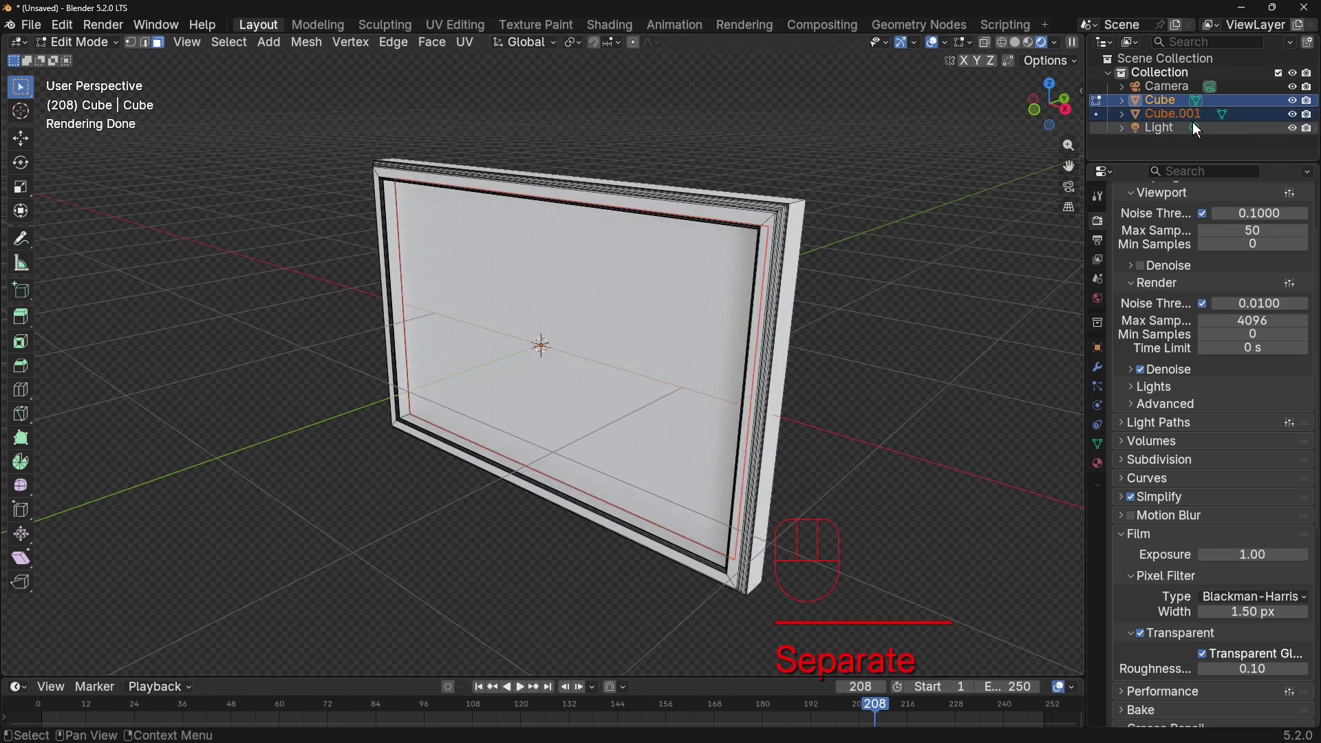
Separate the inset face on the opposite side into its own object and return to Object Mode
{"action": "middle_click_drag", "start_coordinate": [950, 289], "coordinate": [856, 302]}
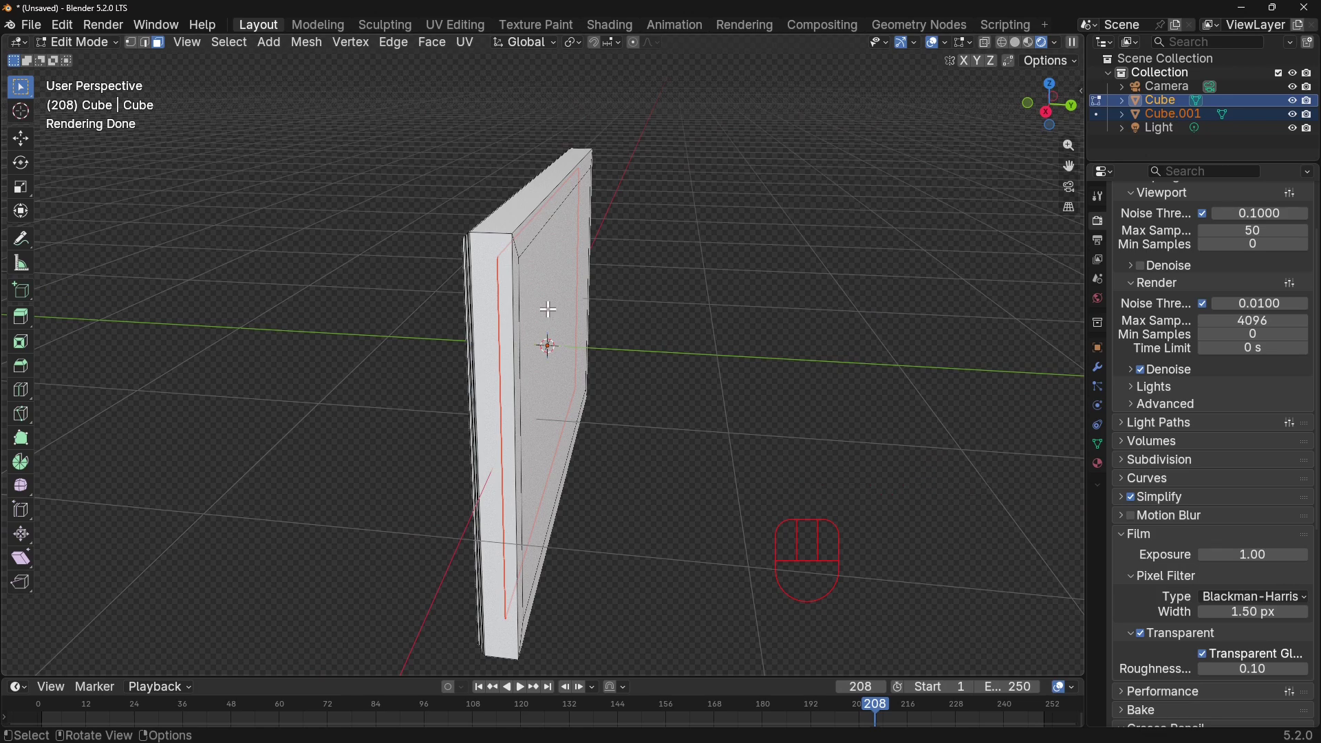
{"action": "left_click", "coordinate": [657, 301]}
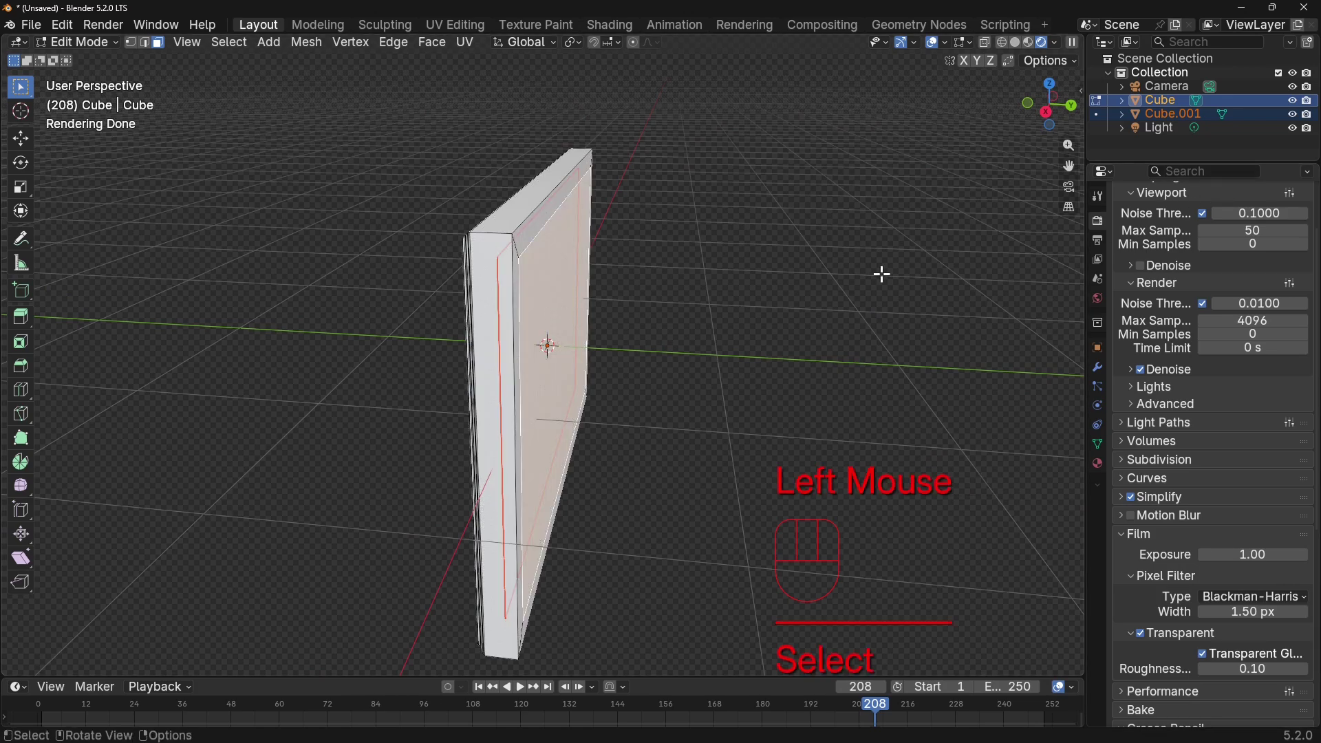
{"action": "key", "text": "p"}
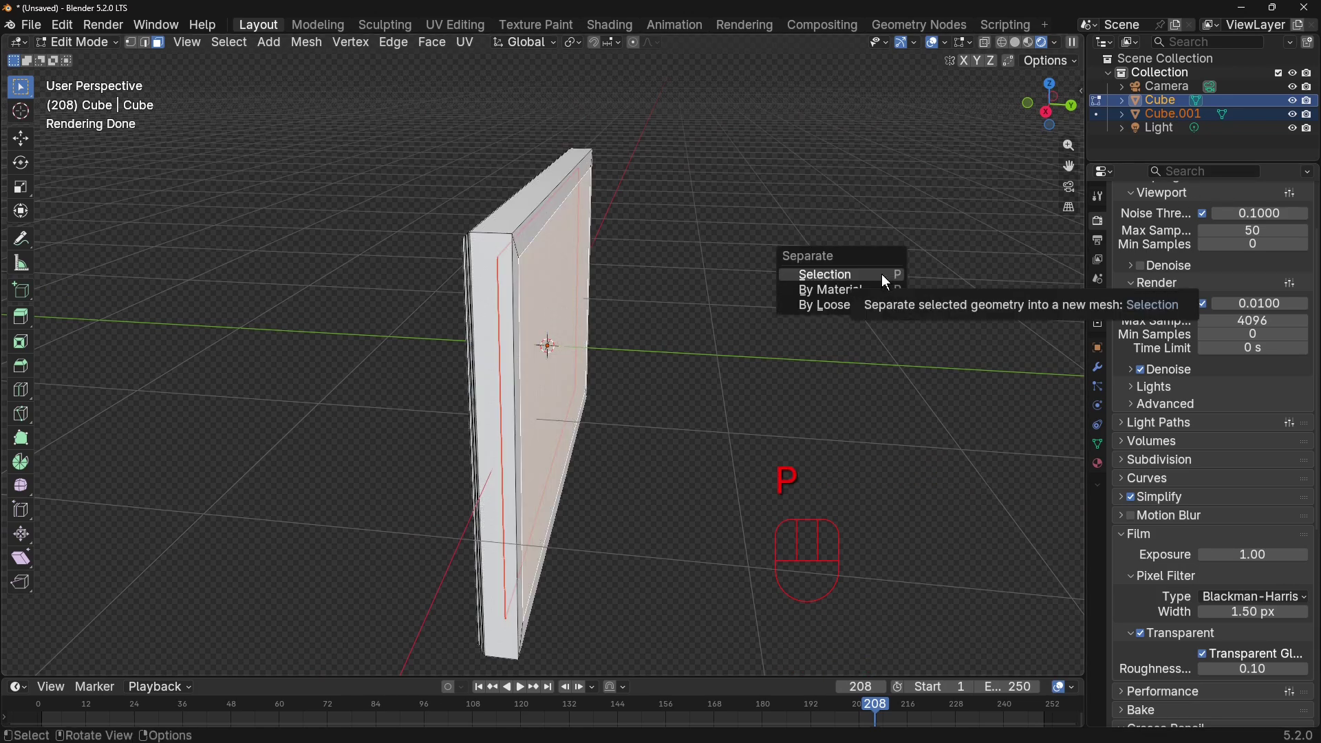
{"action": "left_click", "coordinate": [881, 274]}
{"action": "key", "text": "Tab"}
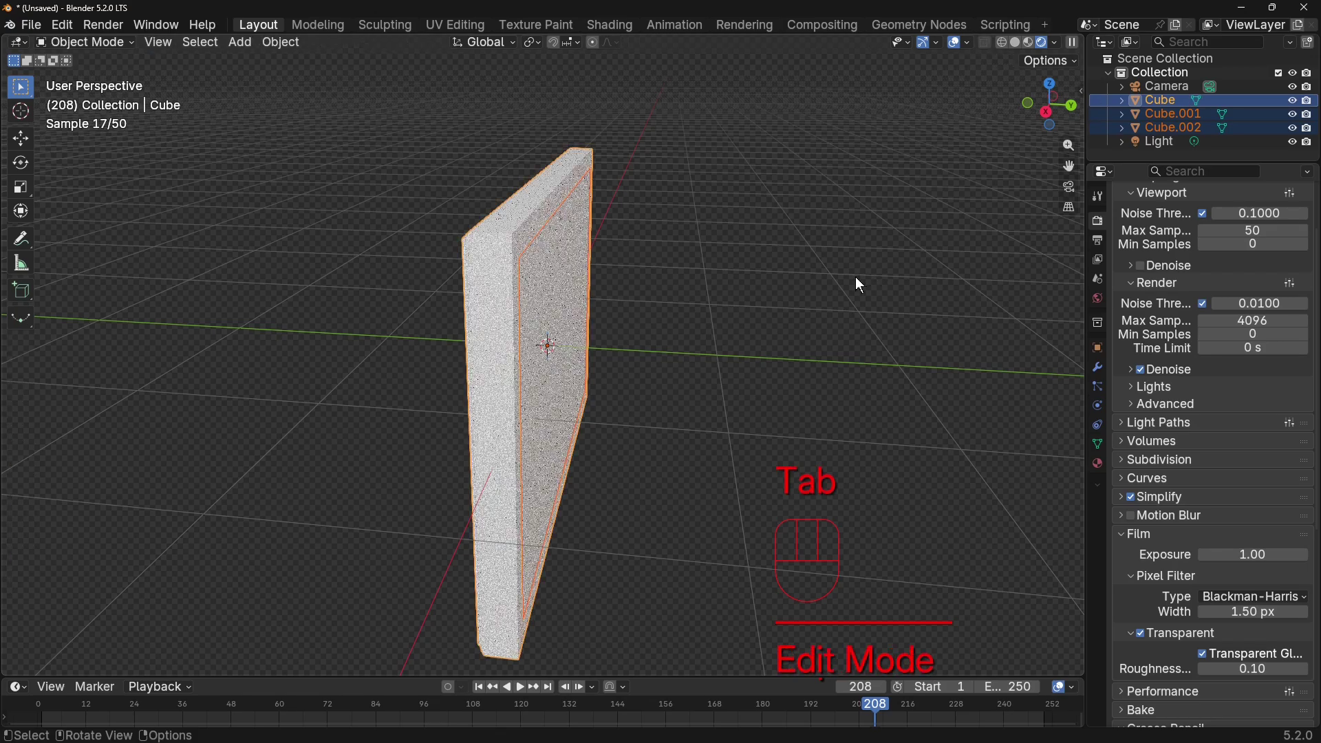
Select the separated front panel on its own and rename it glass
{"action": "middle_click_drag", "start_coordinate": [729, 310], "coordinate": [787, 316]}
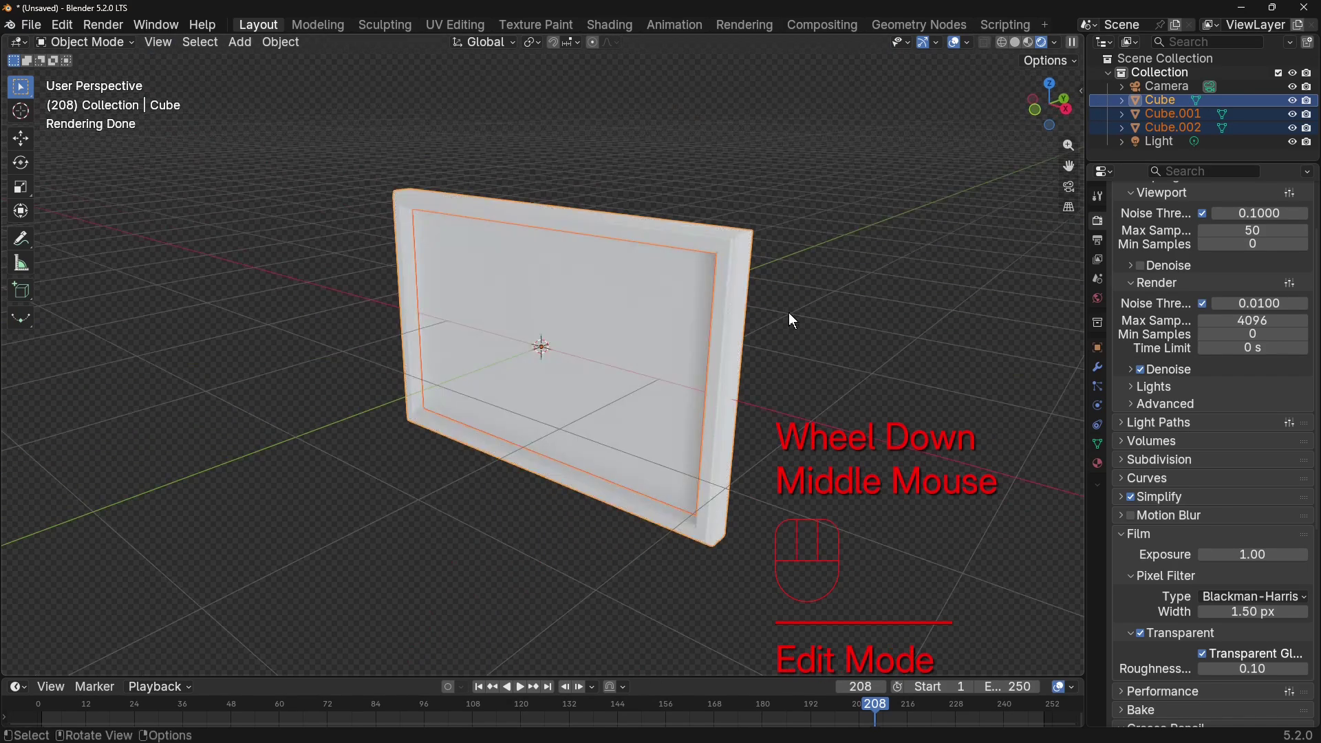
{"action": "left_click", "coordinate": [736, 313]}
{"action": "left_click", "coordinate": [671, 320]}
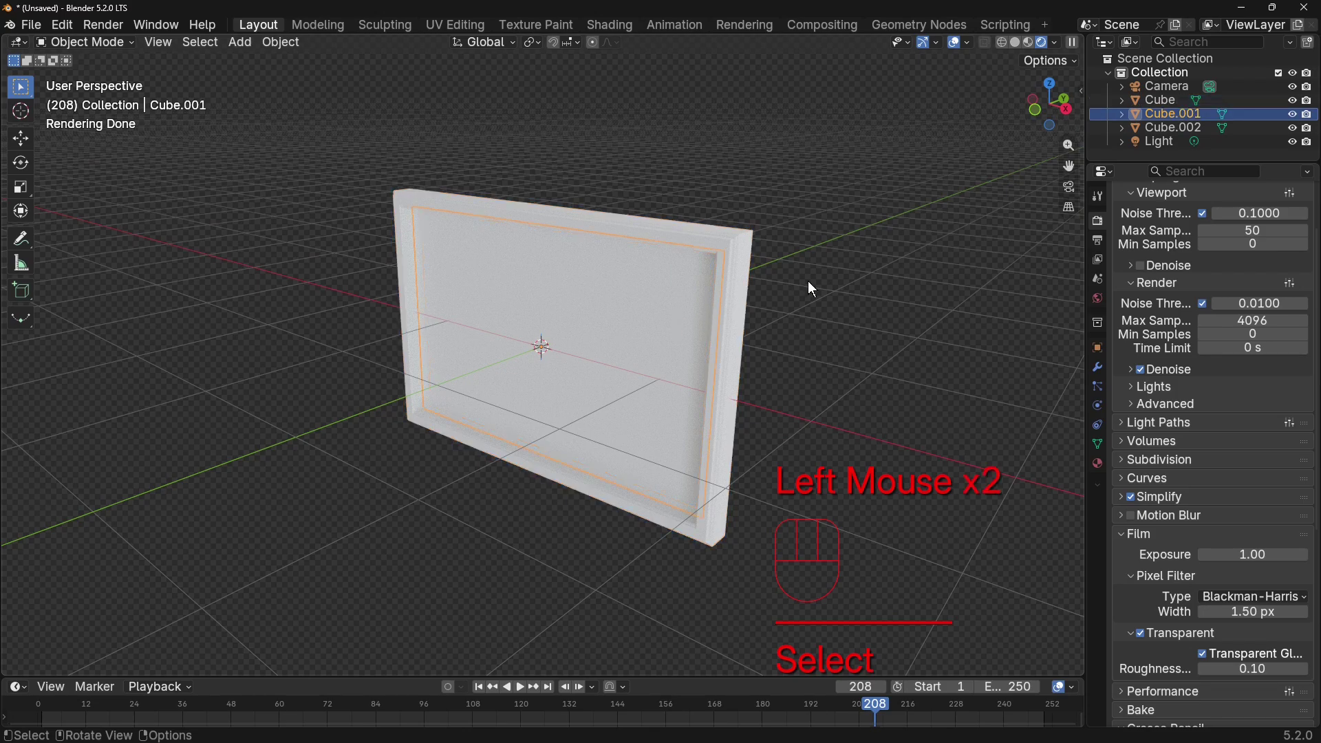
{"action": "middle_click_drag", "start_coordinate": [809, 282], "coordinate": [699, 295]}
{"action": "left_click", "coordinate": [634, 314]}
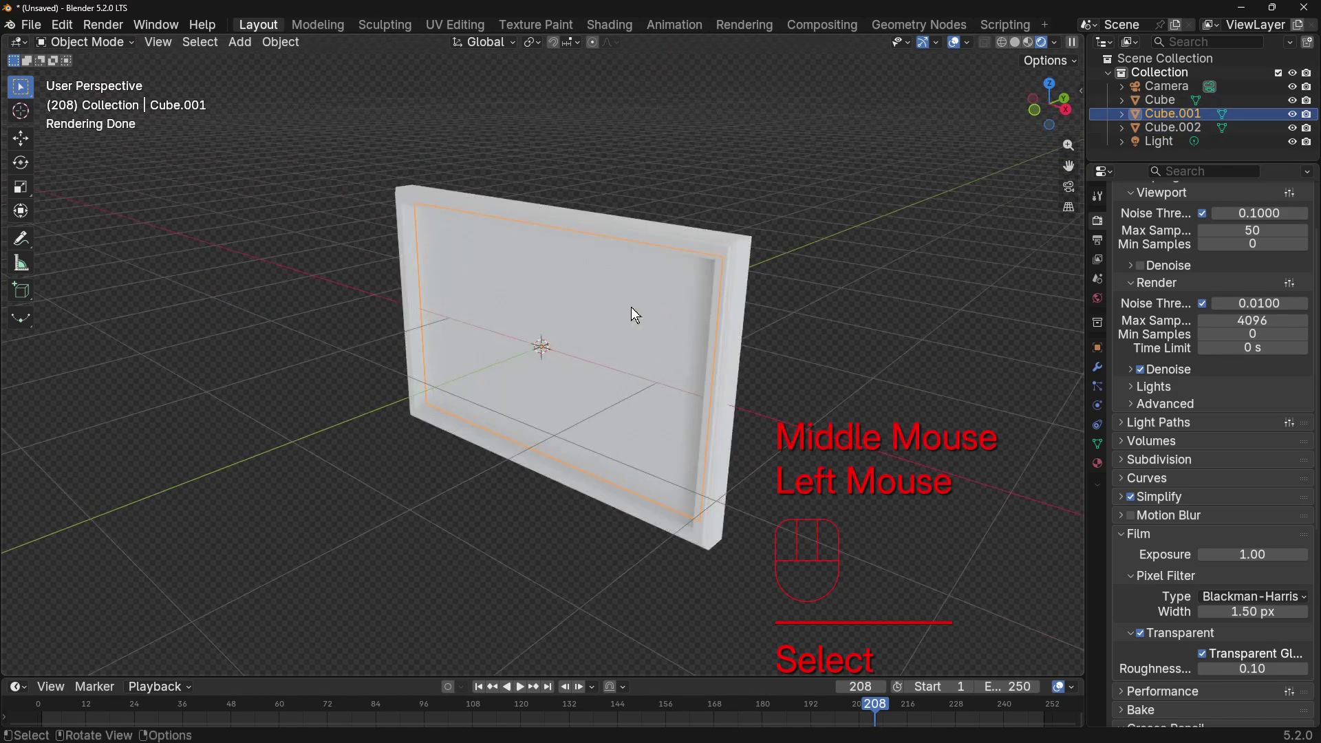
{"action": "left_click", "coordinate": [1179, 115]}
{"action": "double_click", "coordinate": [1178, 116]}
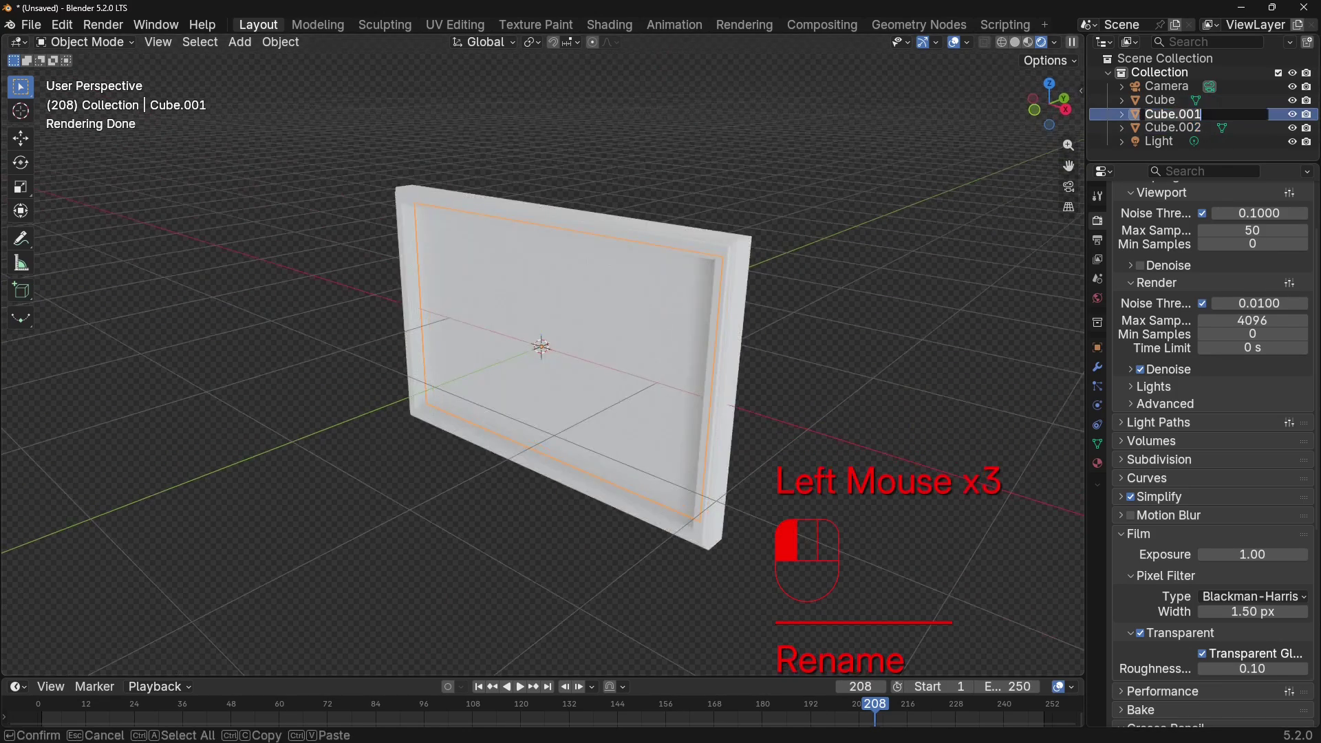
{"action": "type", "text": "glass"}
{"action": "key", "text": "Return"}
Select the surrounding border object and rename it frame
{"action": "left_click", "coordinate": [756, 229]}
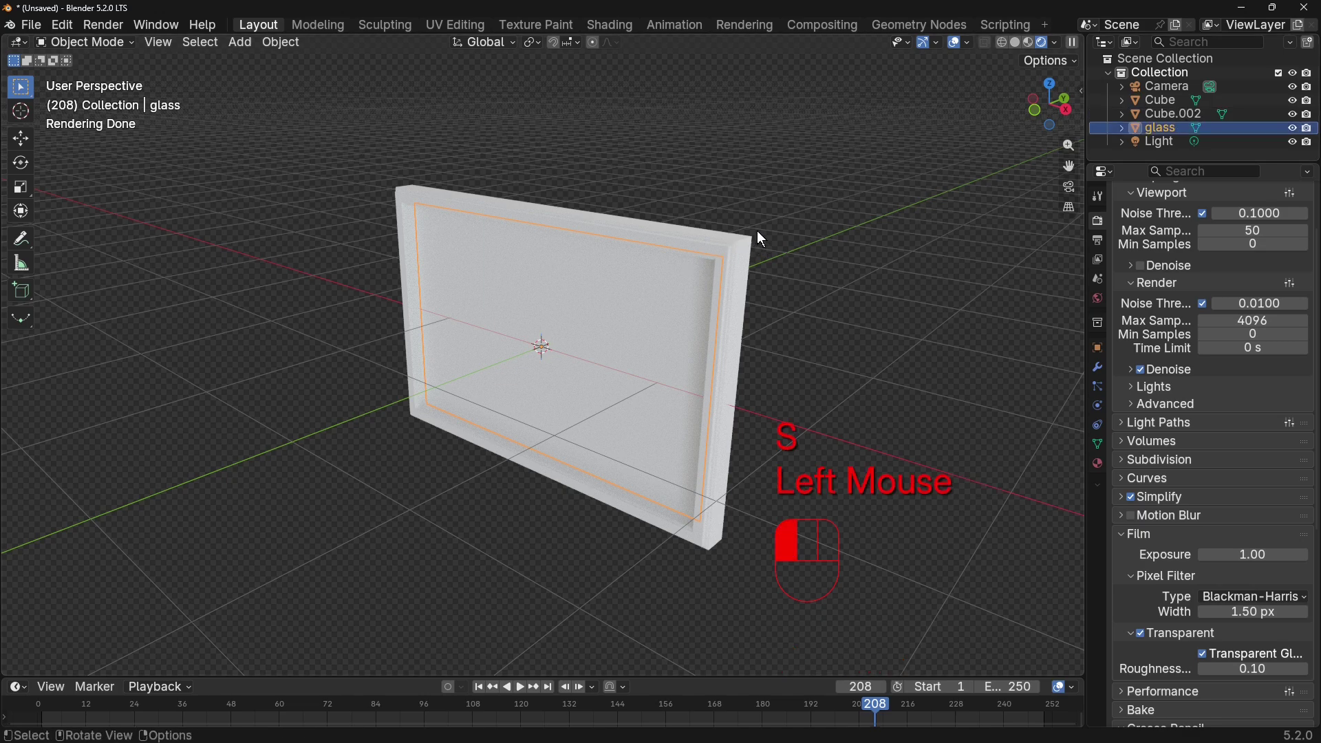
{"action": "left_click", "coordinate": [734, 249]}
{"action": "double_click", "coordinate": [1162, 100]}
{"action": "type", "text": "frame"}
{"action": "left_click", "coordinate": [896, 256]}
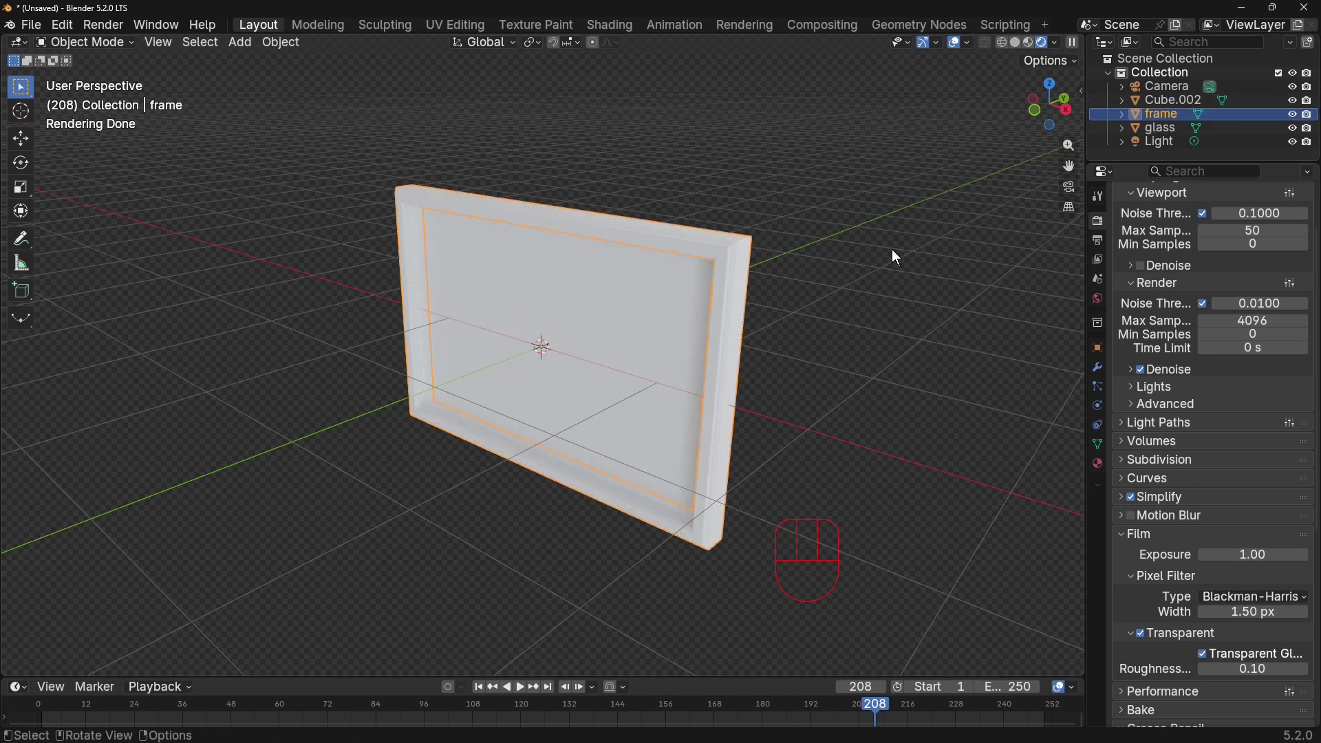
Select the separated back panel and rename it image
{"action": "middle_click_drag", "start_coordinate": [909, 232], "coordinate": [802, 250]}
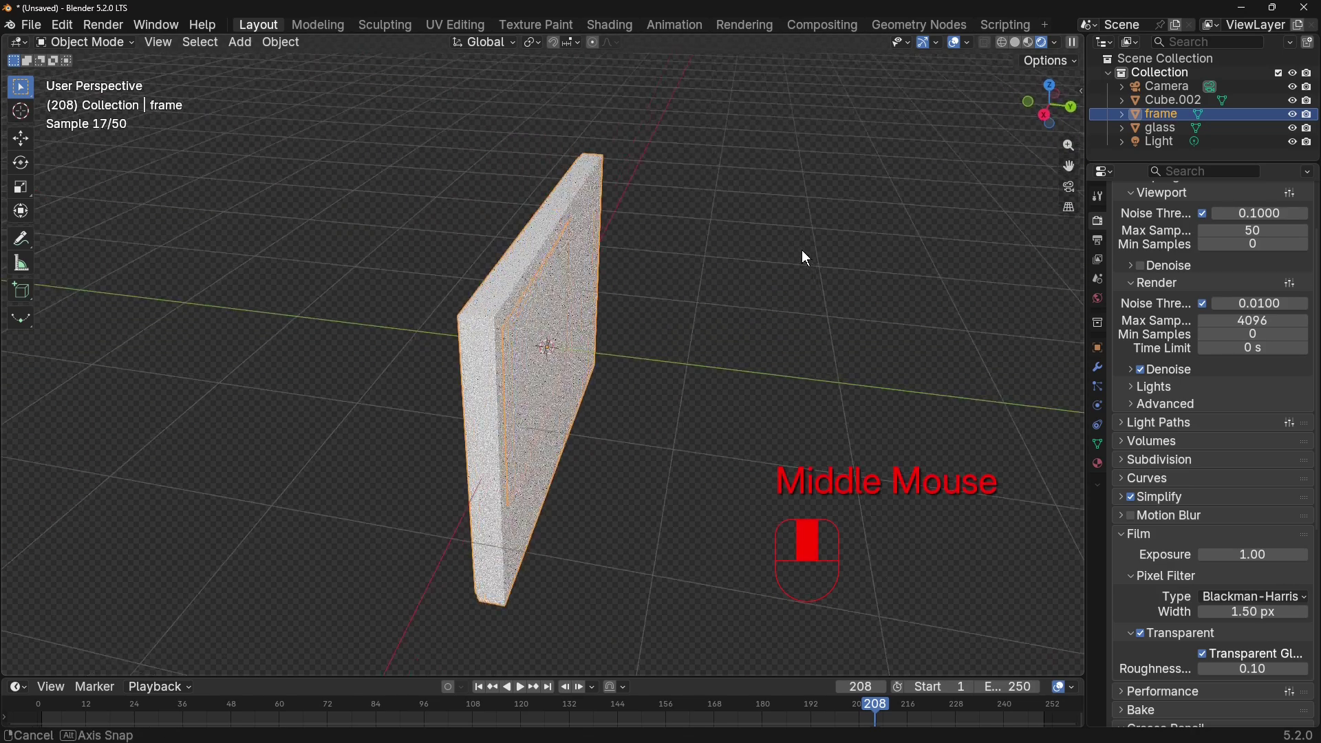
{"action": "left_click", "coordinate": [610, 299]}
{"action": "left_click", "coordinate": [542, 316]}
{"action": "left_click", "coordinate": [542, 316]}
{"action": "left_click", "coordinate": [542, 317]}
{"action": "left_click", "coordinate": [545, 314]}
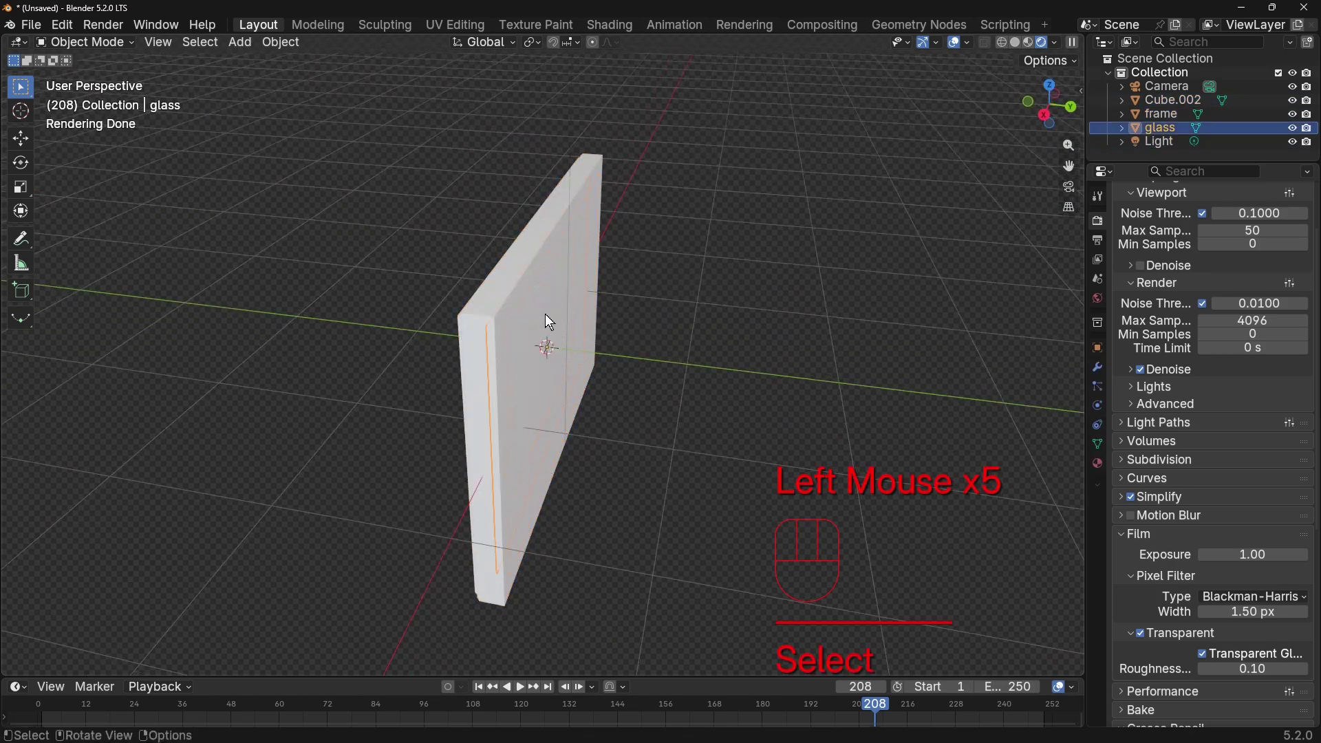
{"action": "left_click", "coordinate": [544, 314]}
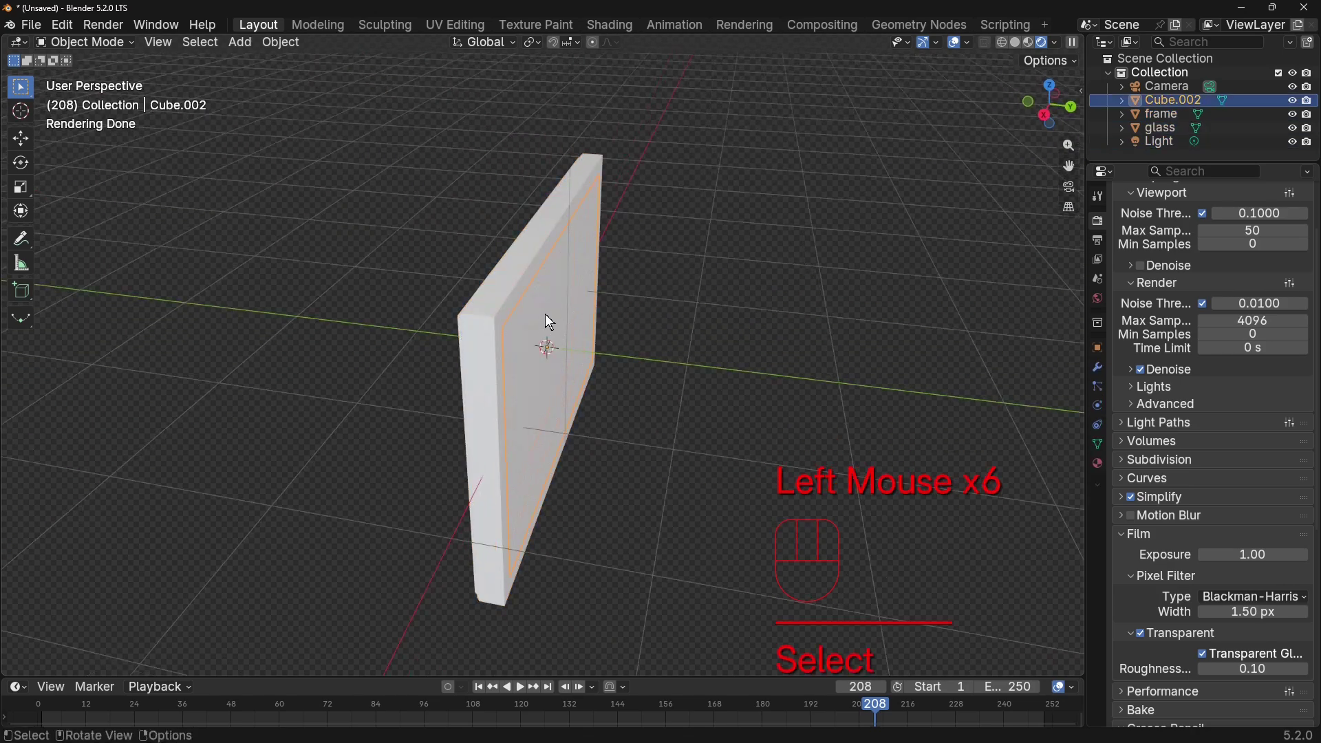
{"action": "double_click", "coordinate": [1193, 101]}
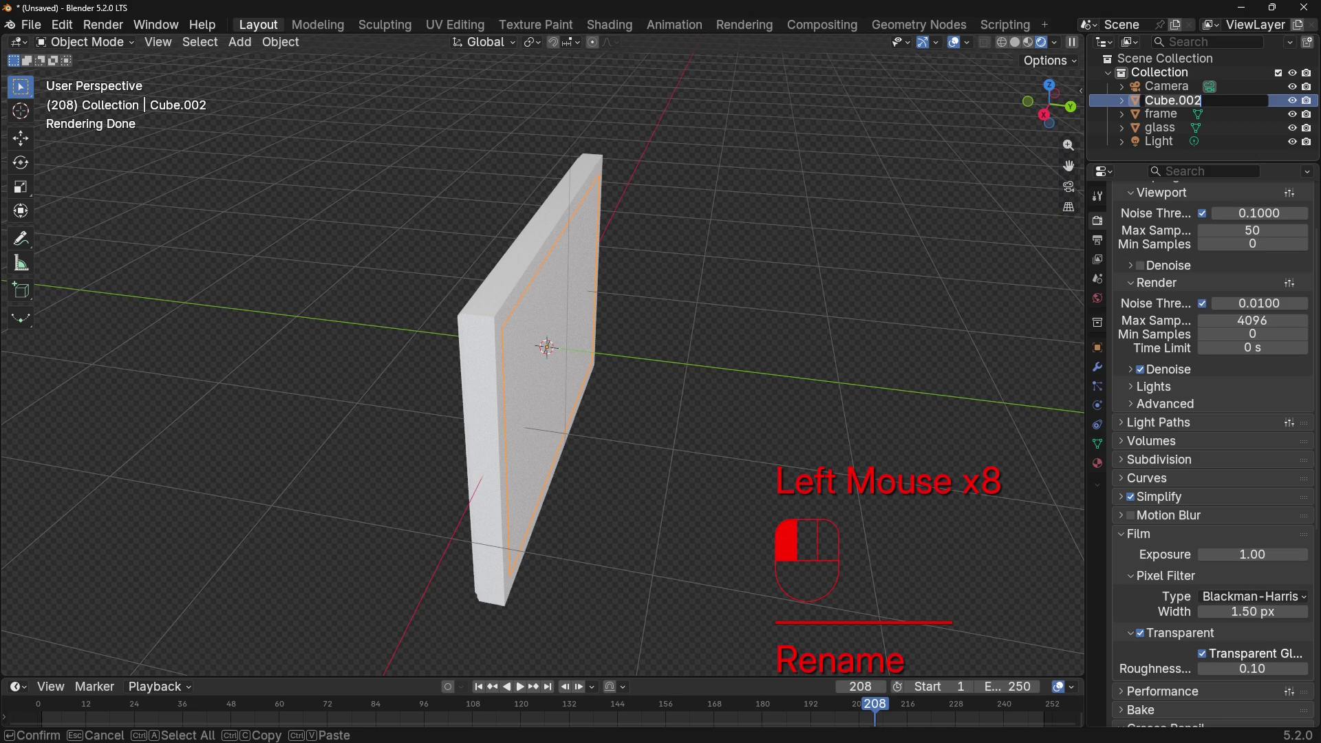
{"action": "type", "text": "image"}
{"action": "key", "text": "Return"}
Replace the world environment texture with cayley_interior_4k.hdr, searching the HDRI folder for "ca"
{"action": "middle_click_drag", "start_coordinate": [791, 307], "coordinate": [887, 273]}
{"action": "left_click", "coordinate": [747, 301]}
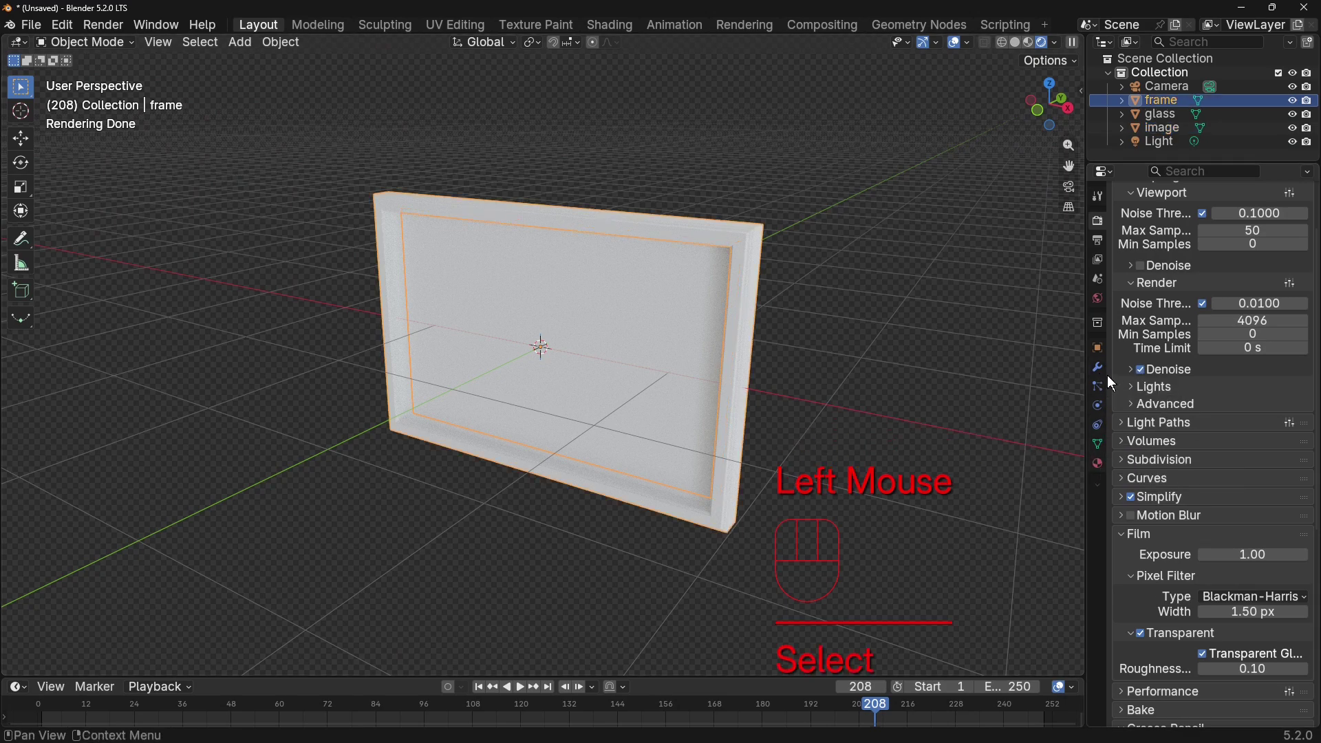
{"action": "left_click", "coordinate": [1102, 299]}
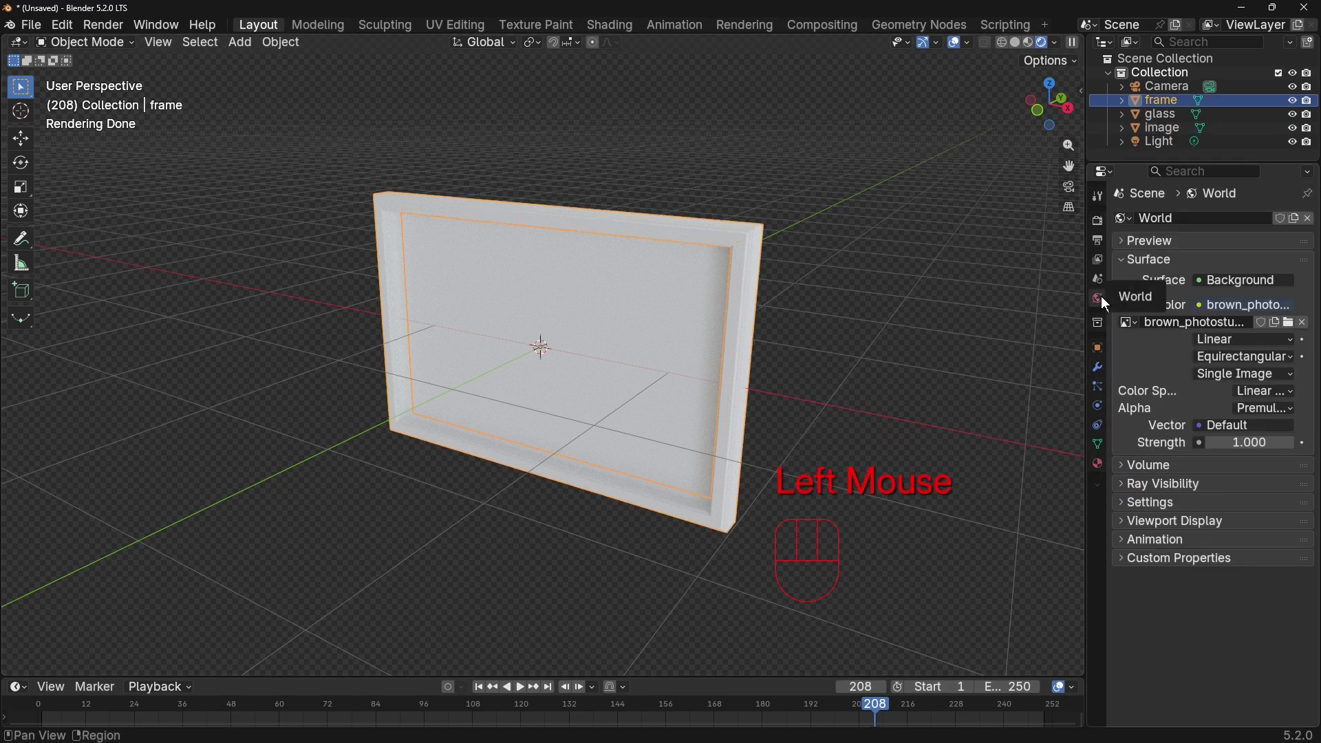
{"action": "left_click", "coordinate": [1288, 322]}
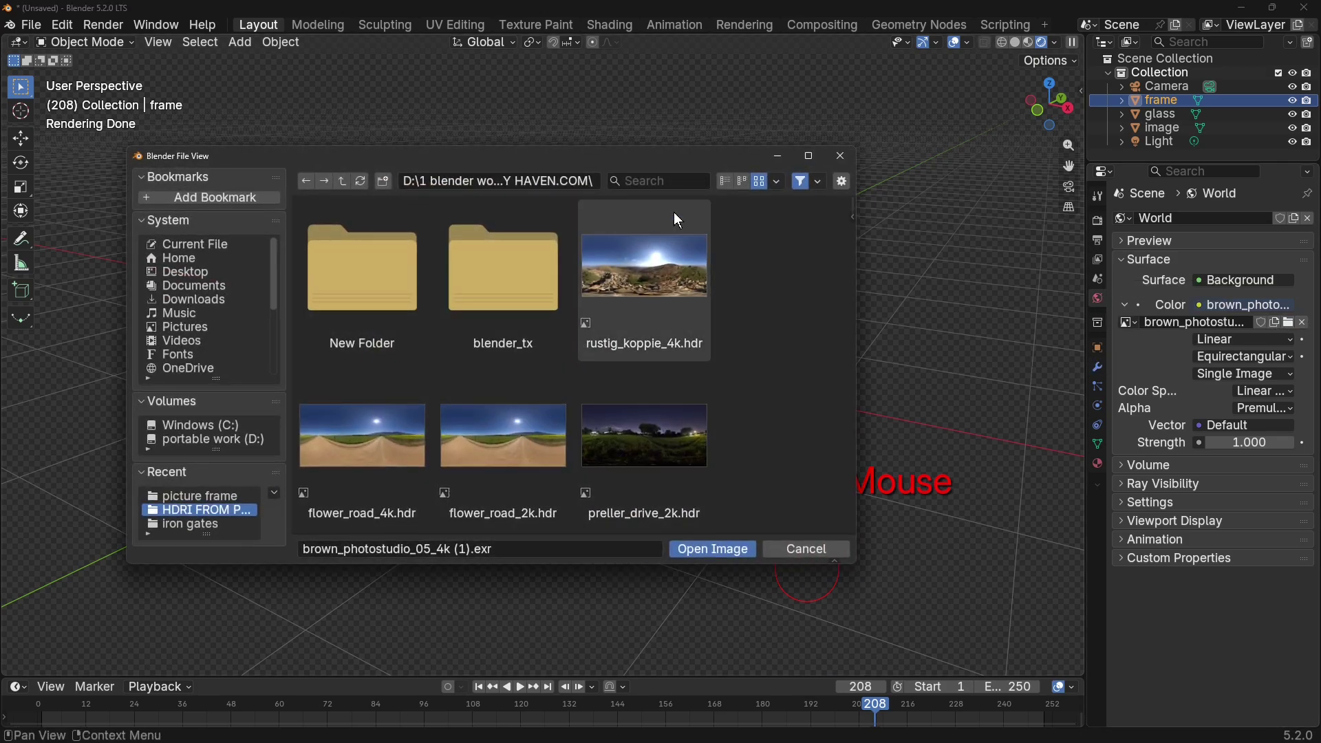
{"action": "left_click", "coordinate": [654, 181]}
{"action": "type", "text": "ca"}
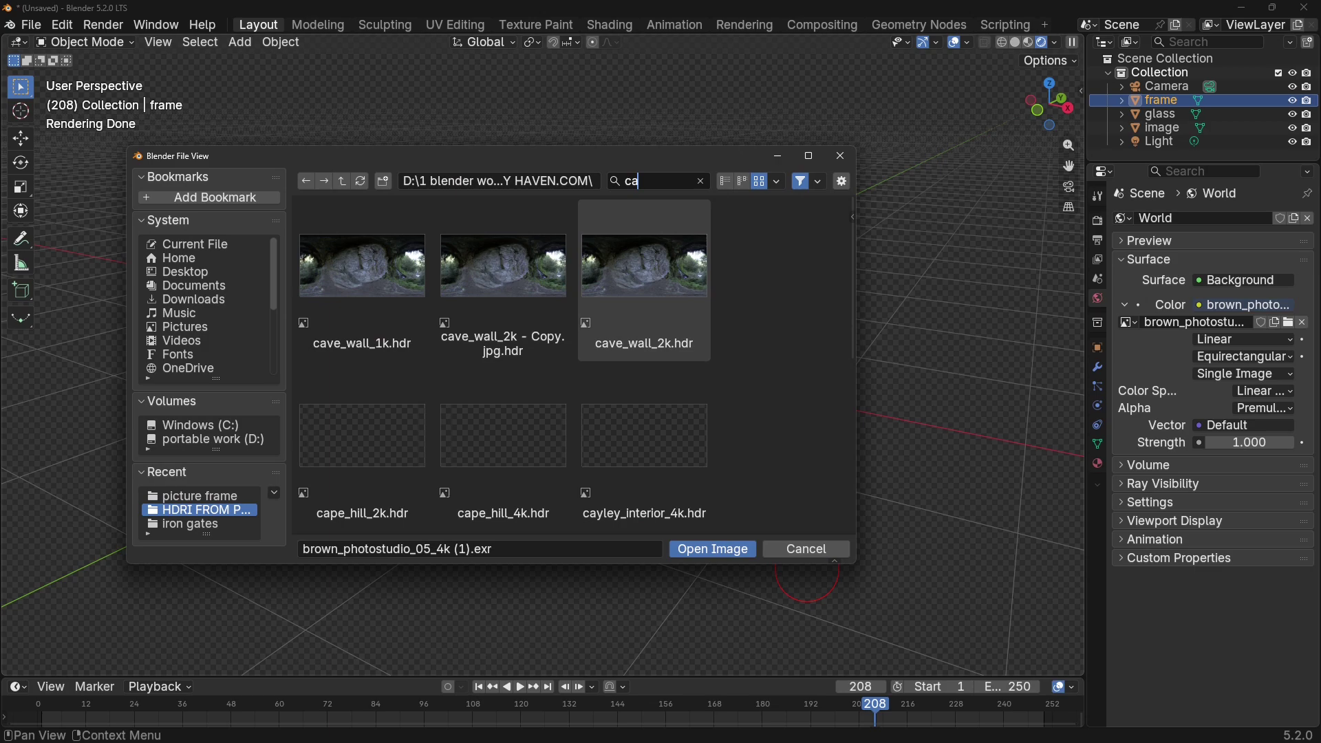
{"action": "double_click", "coordinate": [633, 480]}
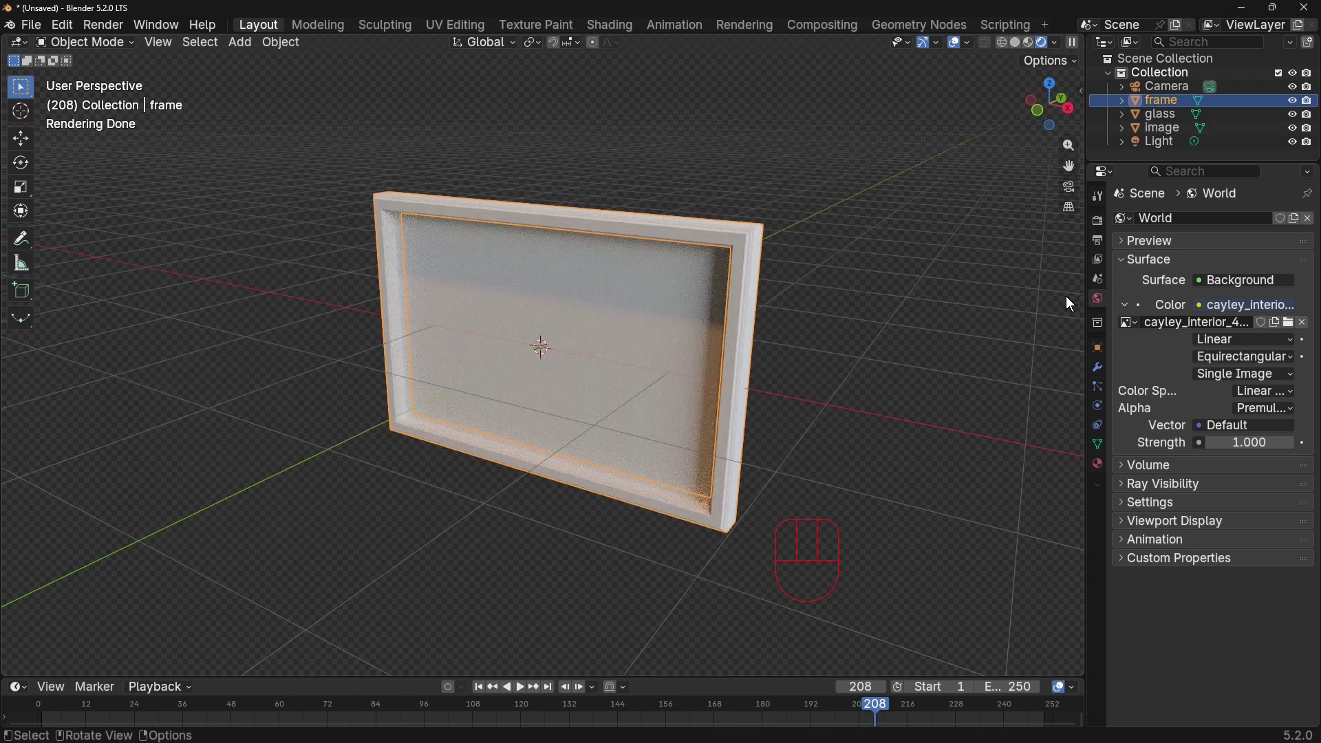
Select the glass object and rename its material glass
{"action": "left_click", "coordinate": [634, 360]}
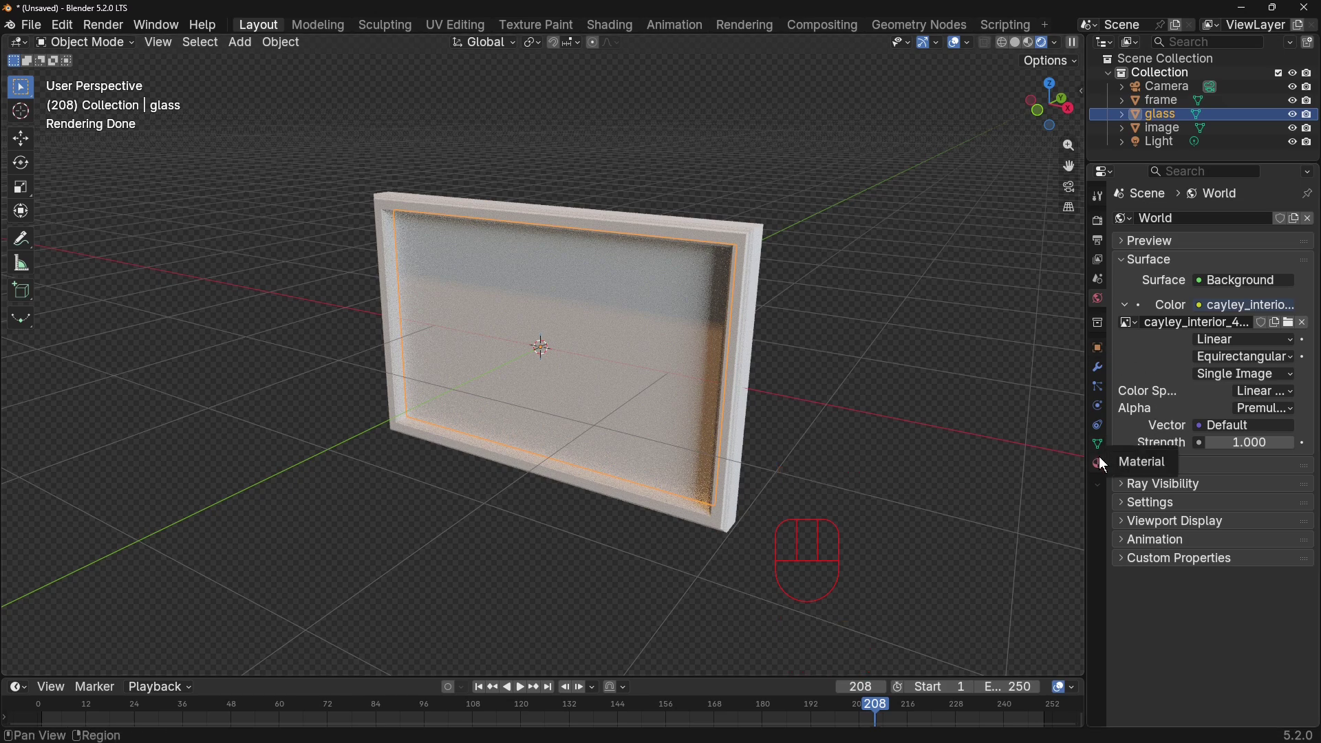
{"action": "scroll", "coordinate": [1195, 234], "scroll_direction": "up", "scroll_amount": 2}
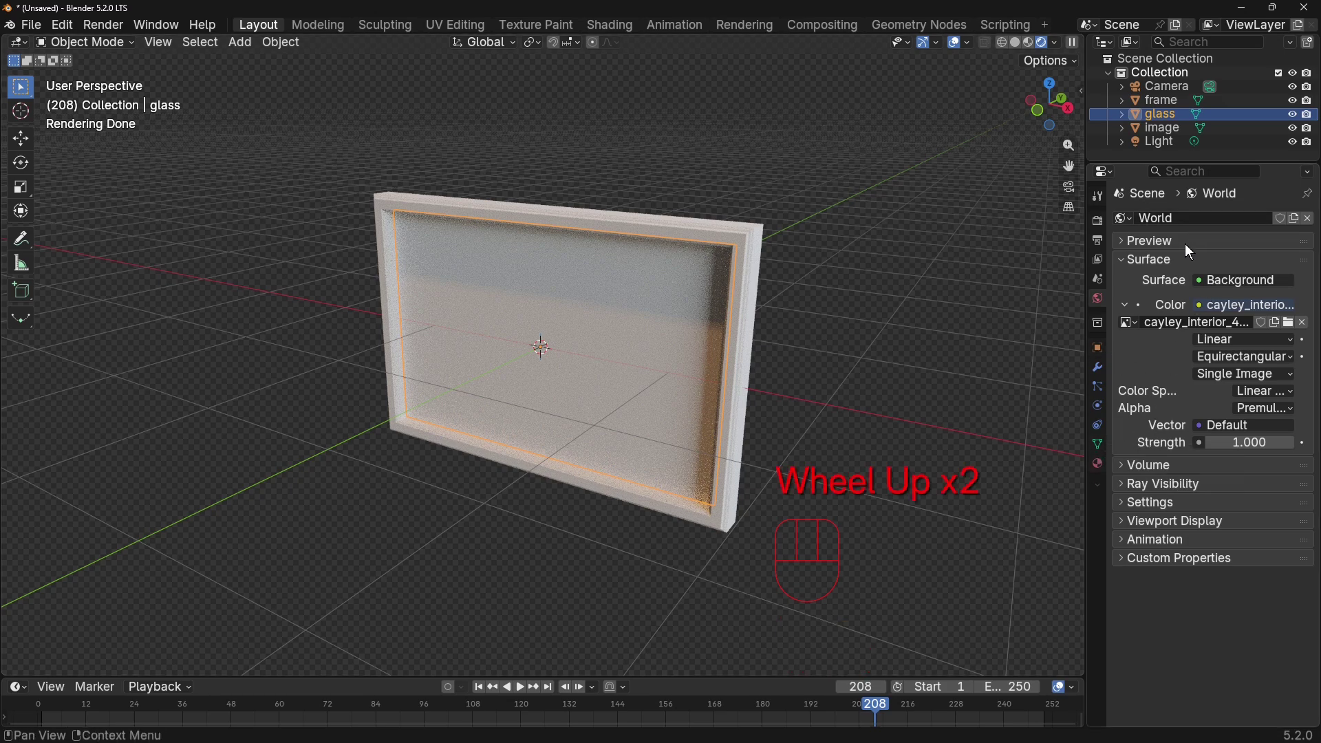
{"action": "left_click", "coordinate": [1164, 116]}
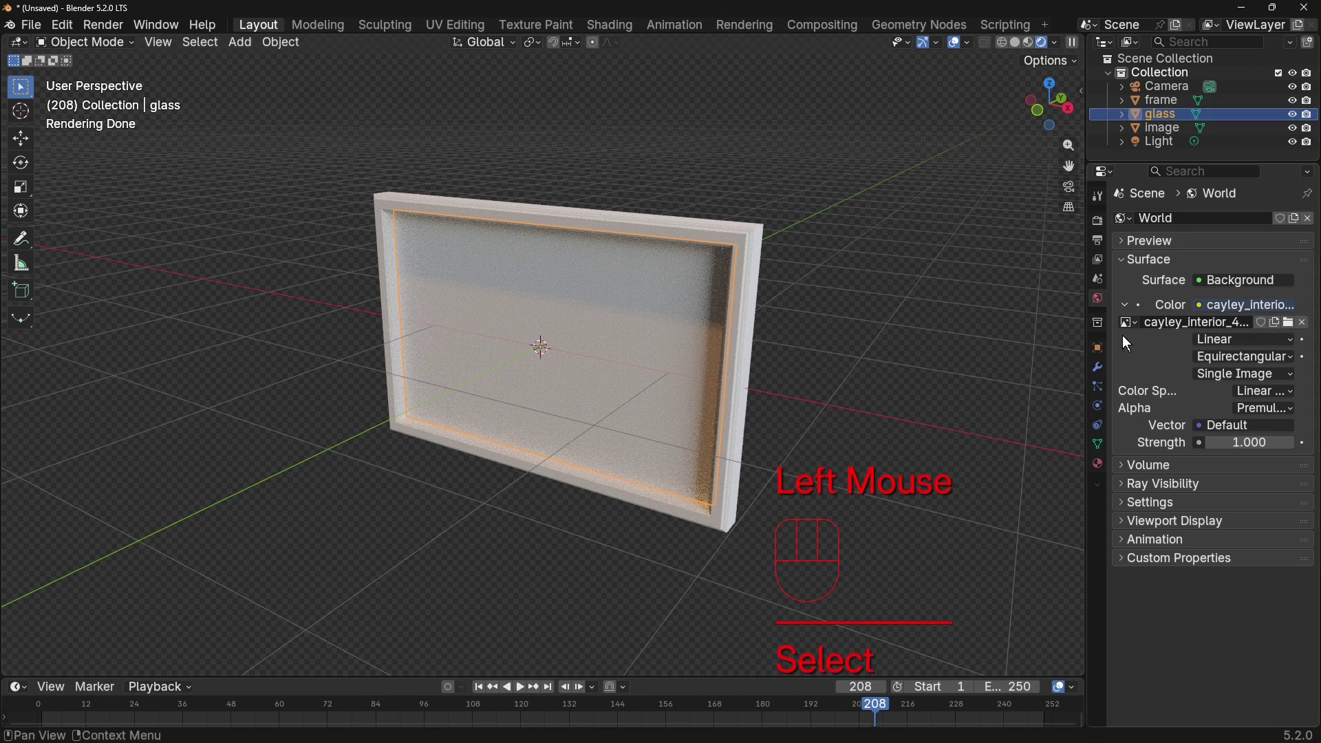
{"action": "left_click", "coordinate": [1099, 459]}
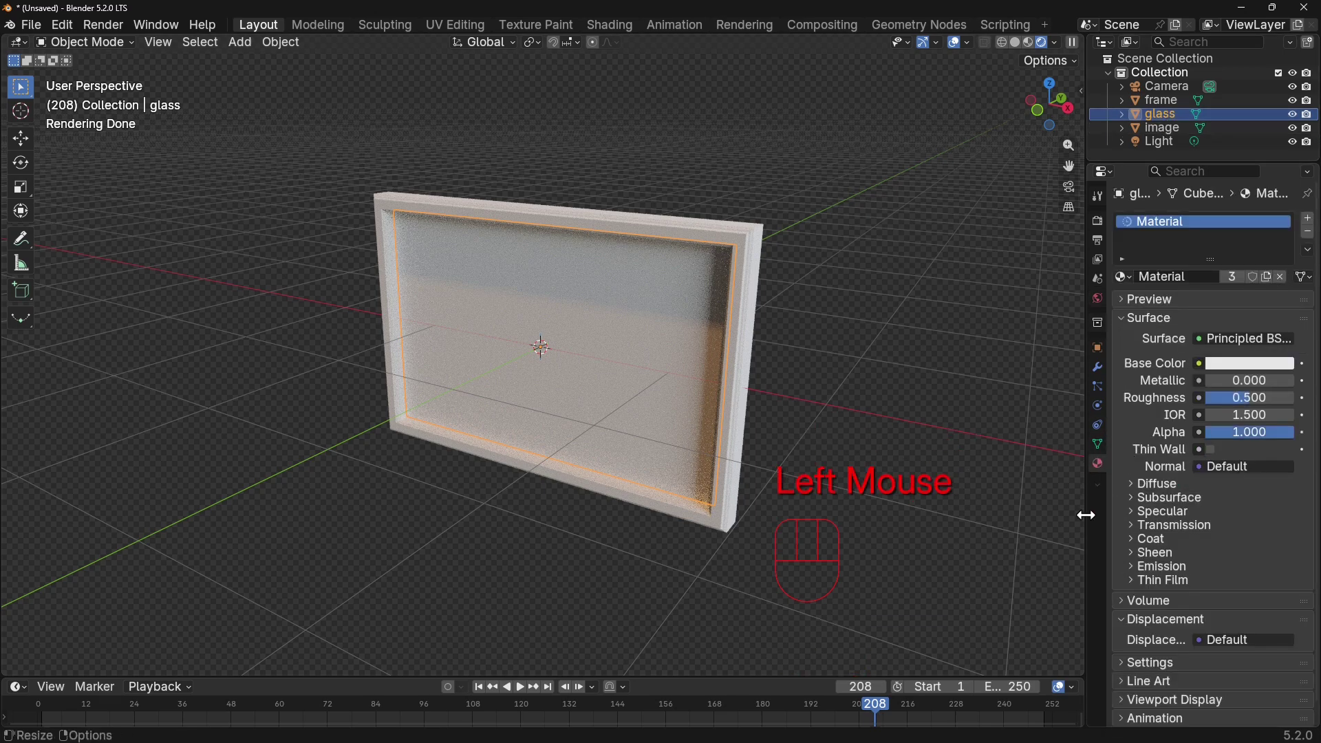
{"action": "double_click", "coordinate": [1204, 221]}
{"action": "left_click", "coordinate": [1203, 222]}
{"action": "type", "text": "g"}
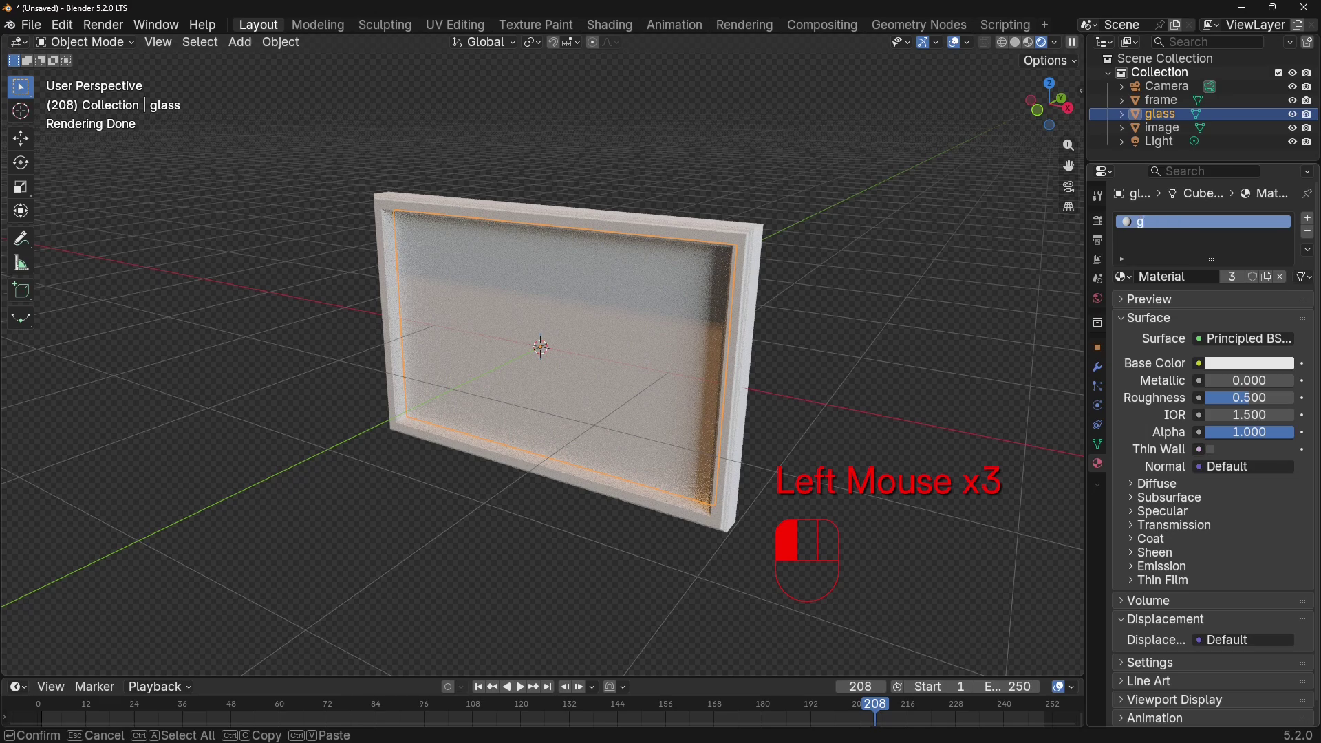
{"action": "type", "text": "lass"}
{"action": "key", "text": "Return"}
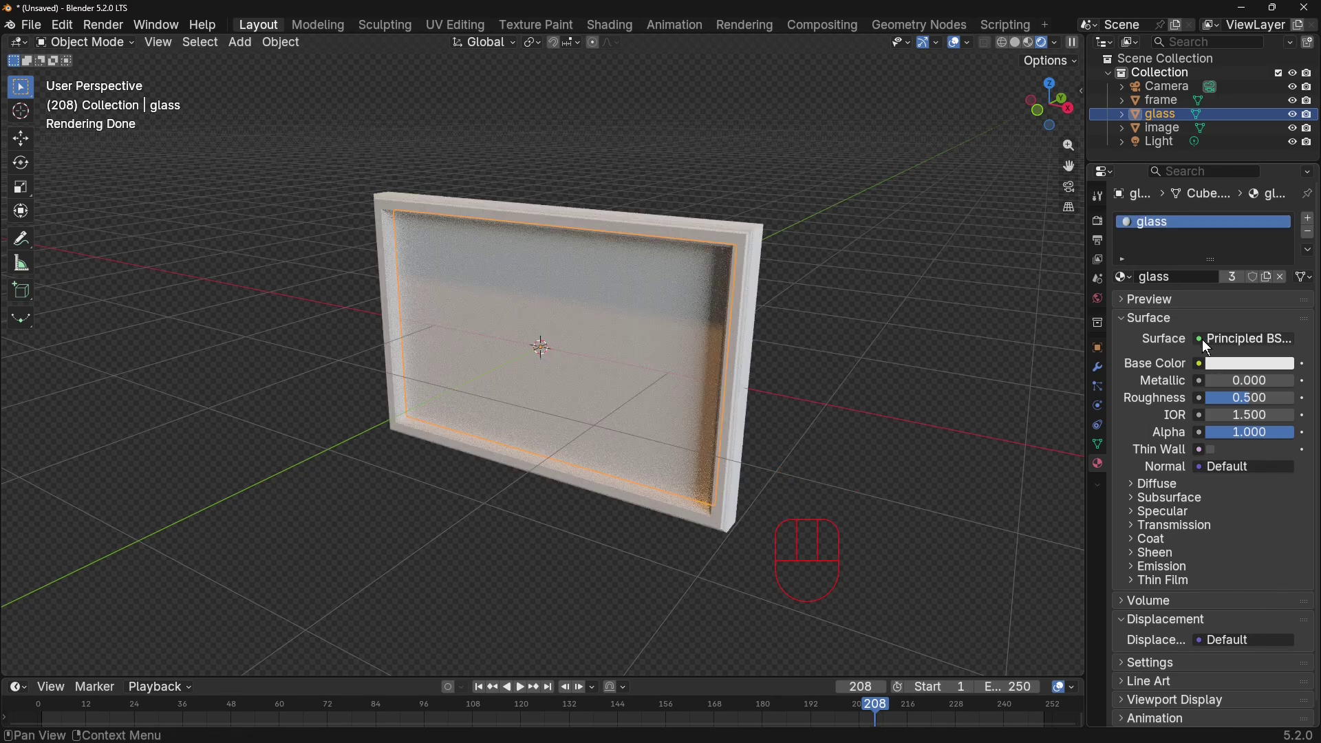
Change the glass material's surface shader to Glass BSDF and lower its roughness to 0.077
{"action": "left_click", "coordinate": [1205, 340]}
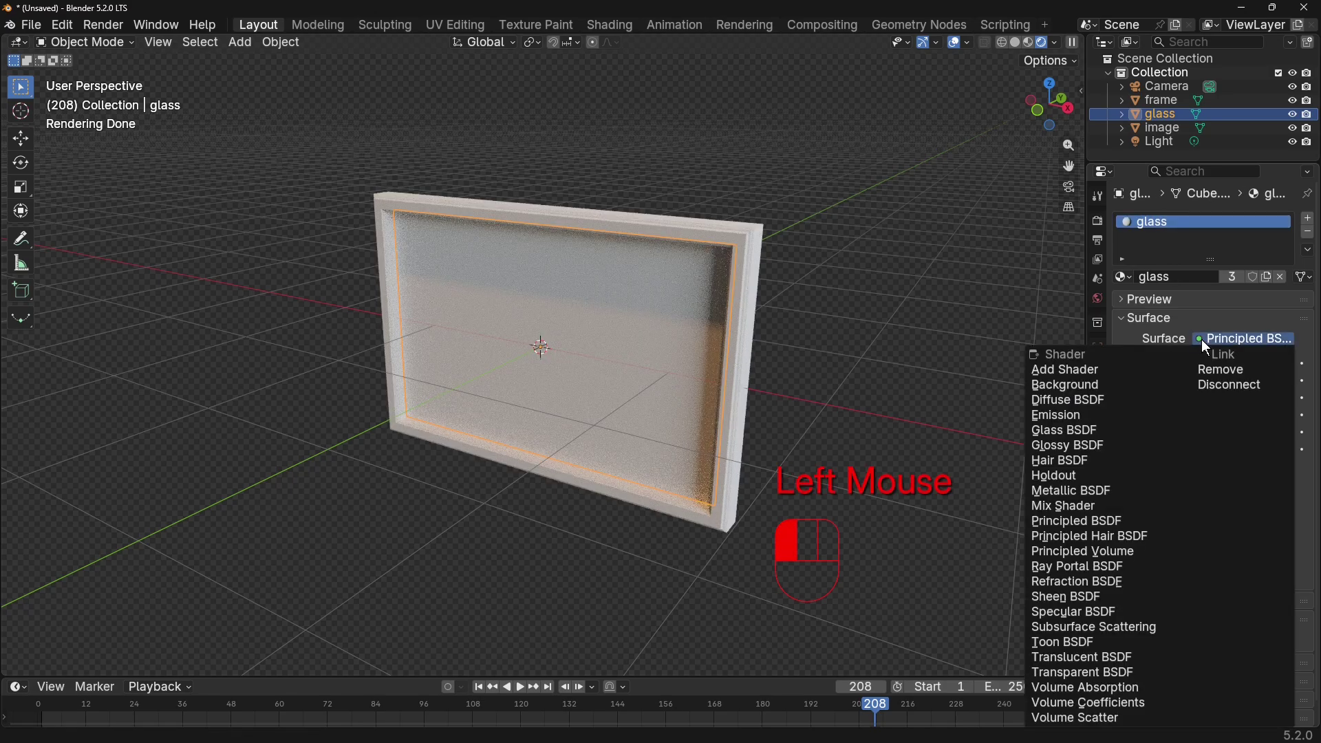
{"action": "left_click", "coordinate": [1066, 431]}
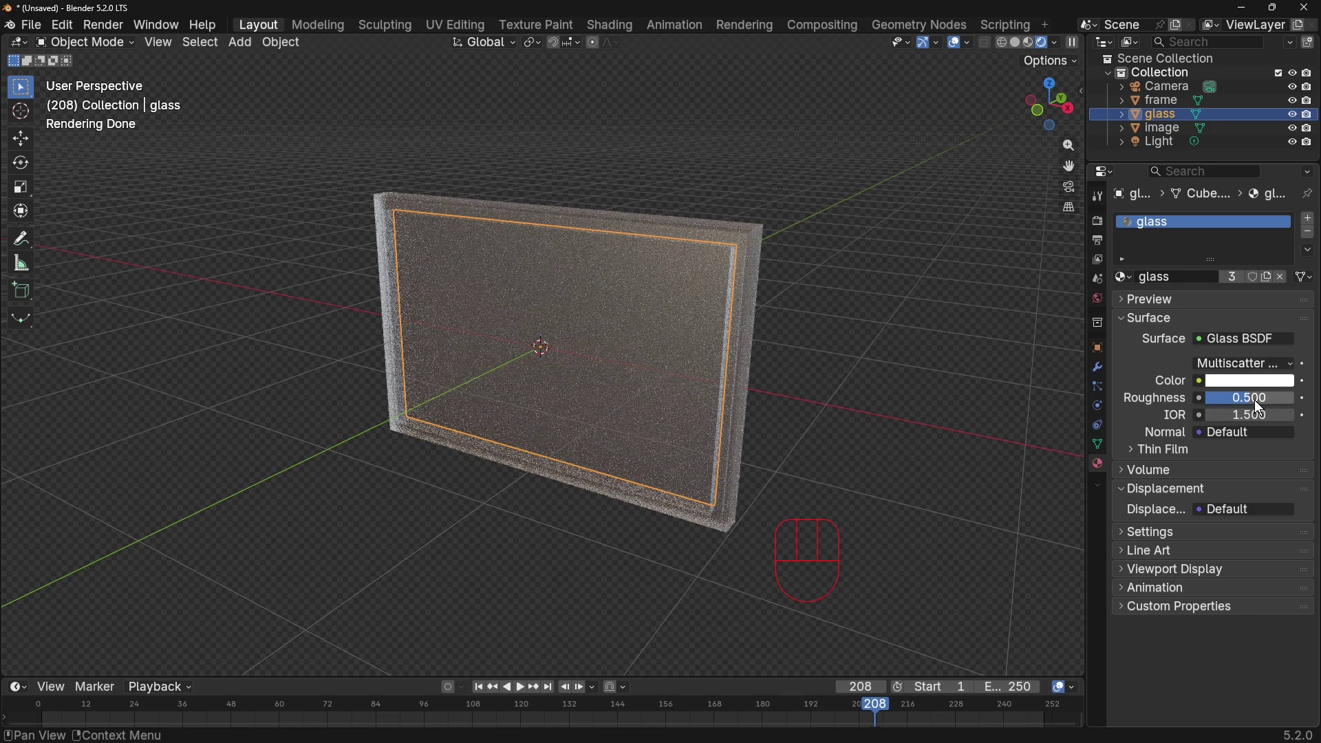
{"action": "left_click_drag", "start_coordinate": [1259, 407], "coordinate": [1222, 407]}
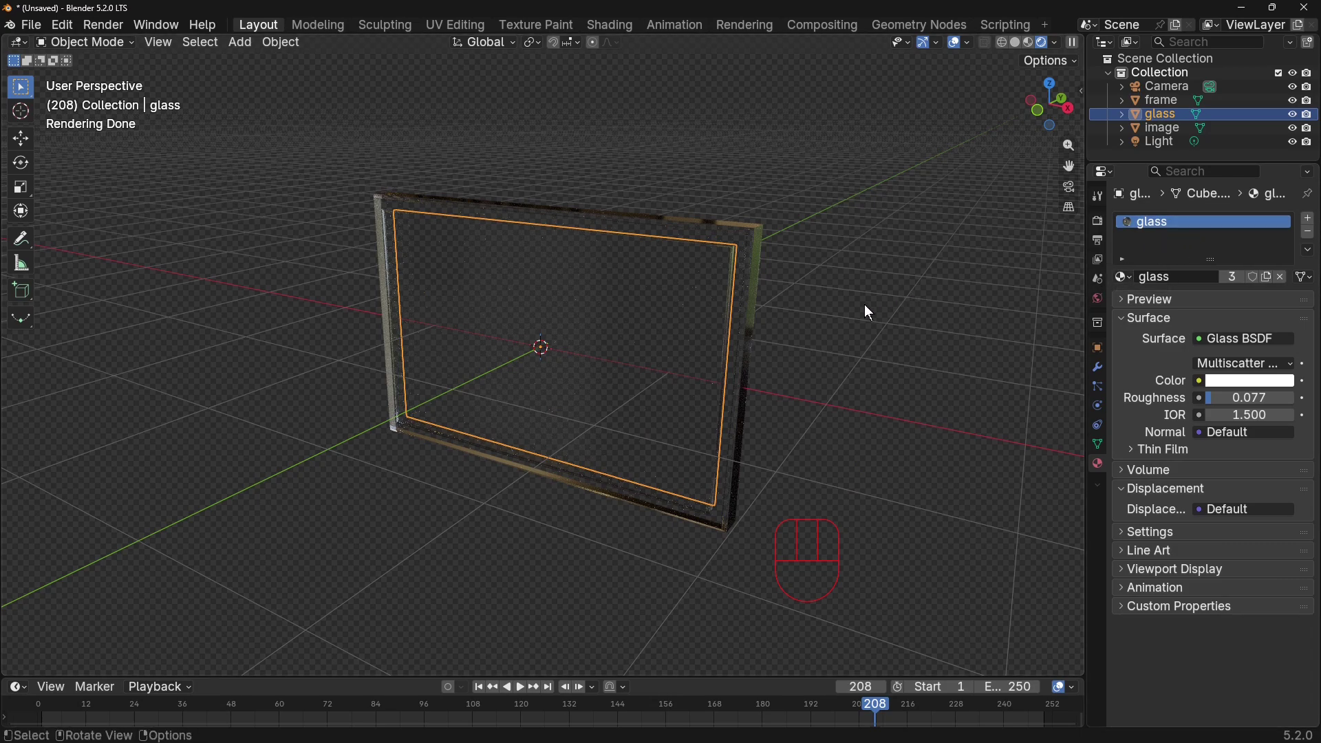
Replace the shared glass material on the frame object with a new material named frame c
{"action": "left_click", "coordinate": [748, 311]}
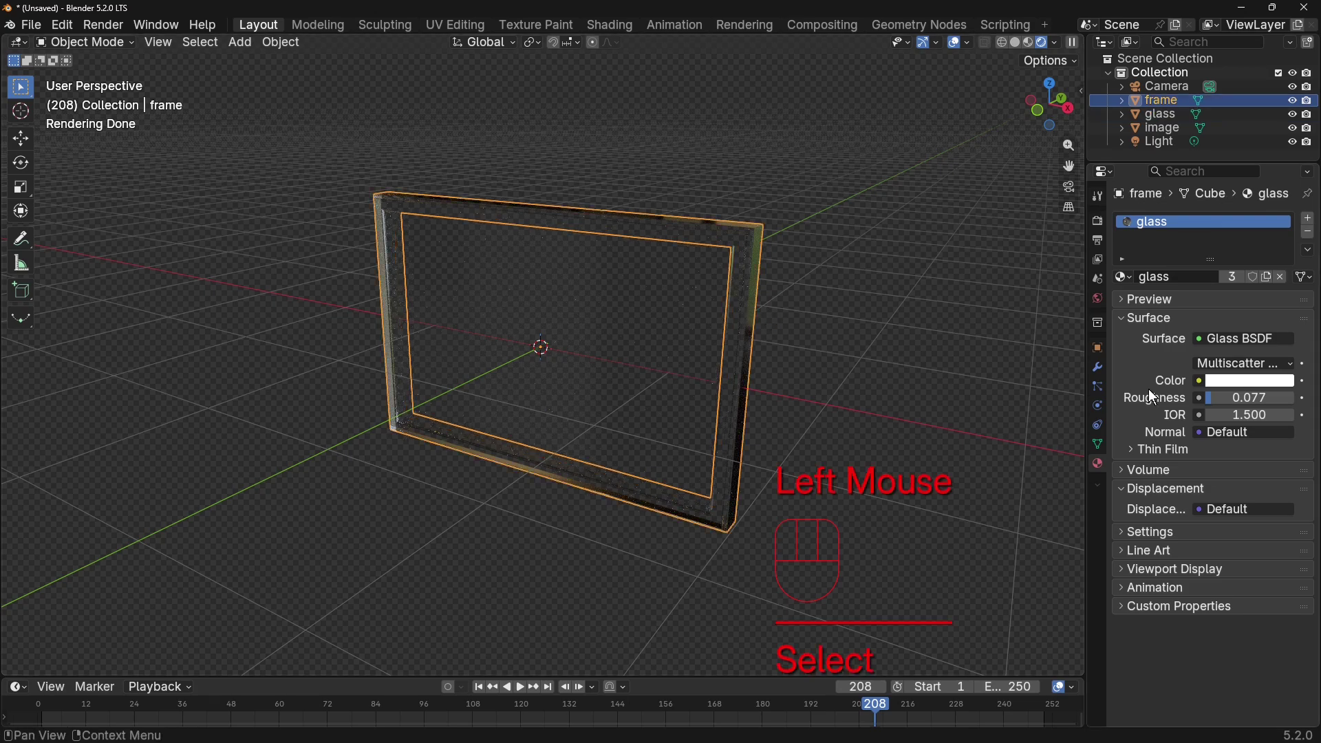
{"action": "left_click", "coordinate": [1309, 232]}
{"action": "left_click", "coordinate": [1237, 278]}
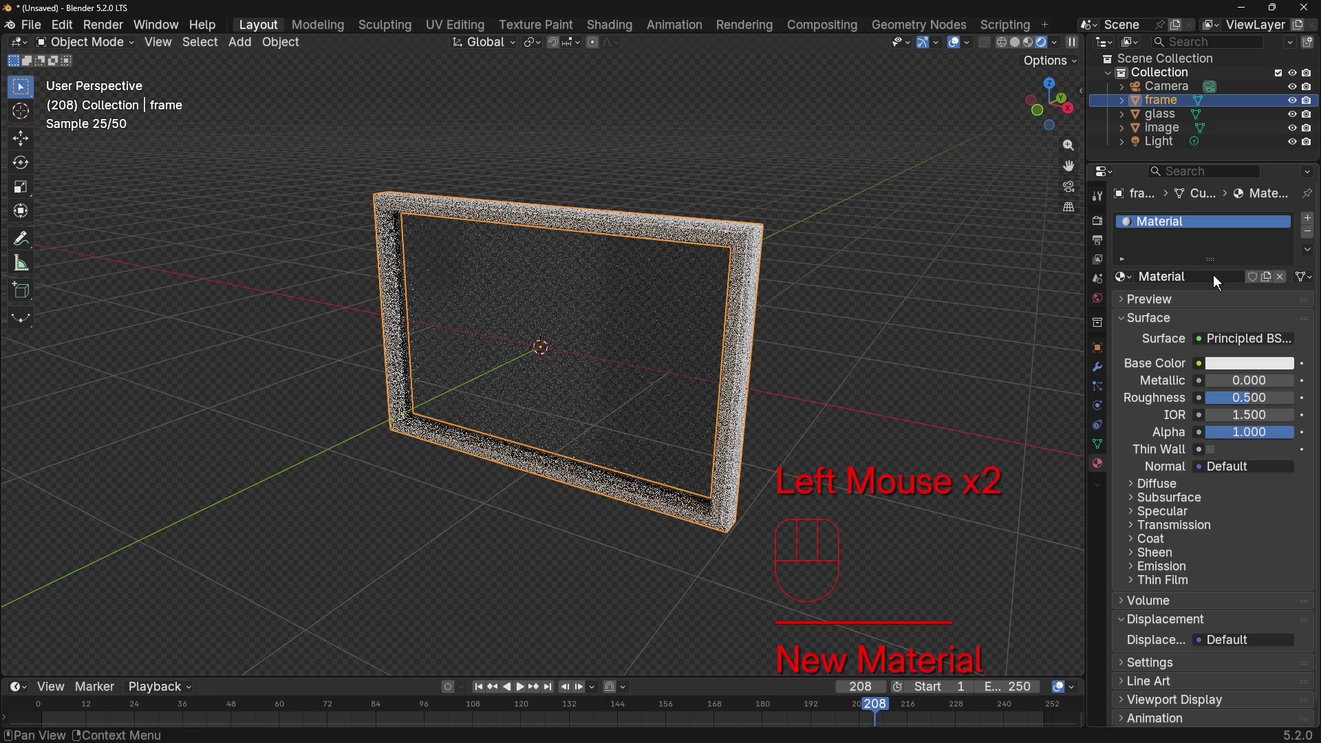
{"action": "double_click", "coordinate": [1169, 221]}
{"action": "type", "text": "frame c"}
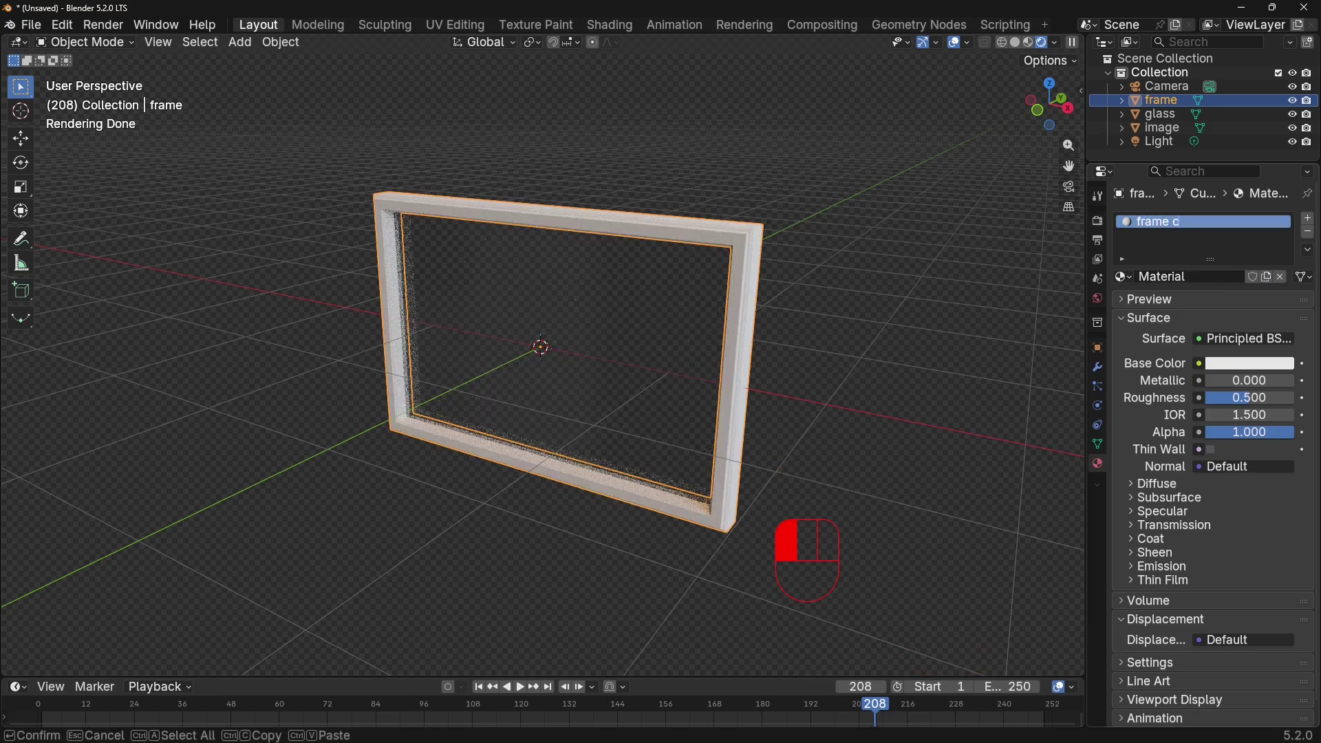
{"action": "key", "text": "Return"}
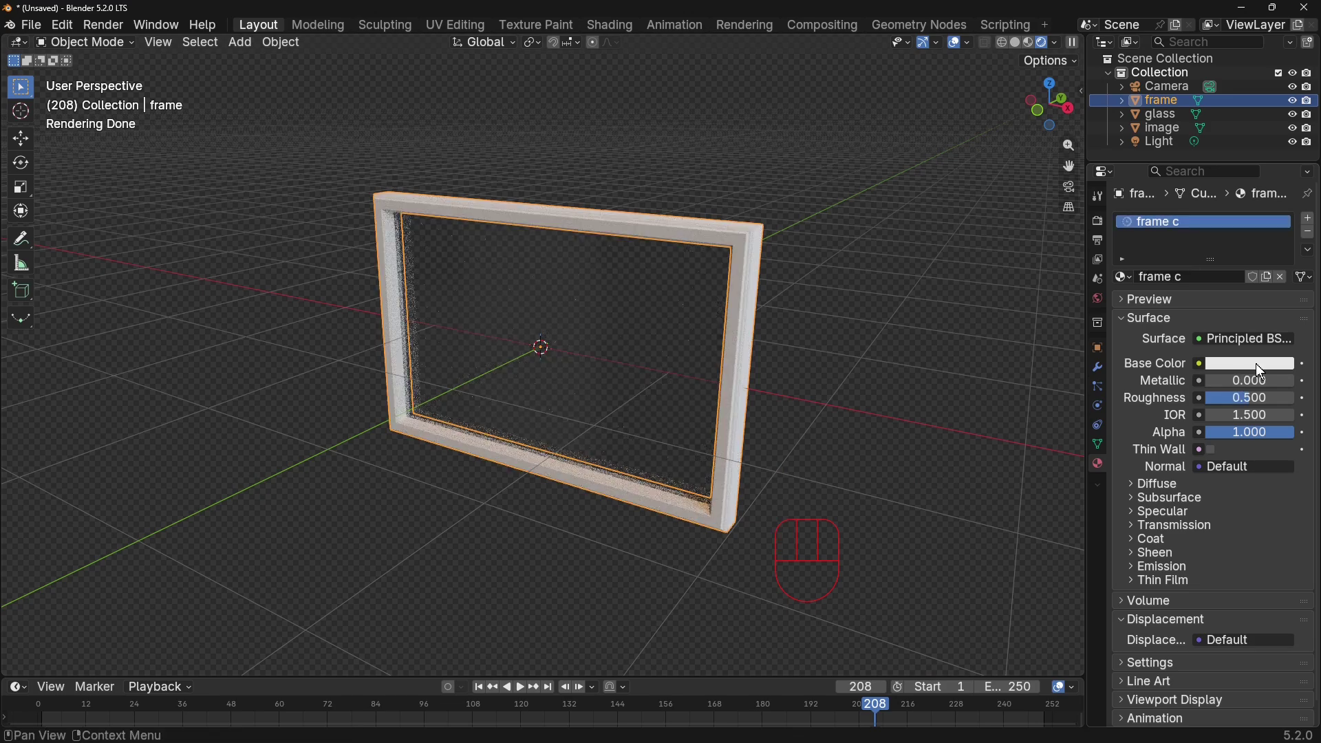
Give the frame c material a near-black base color, metallic 0.715 and roughness 0.154
{"action": "left_click", "coordinate": [1267, 361]}
{"action": "left_click_drag", "start_coordinate": [1284, 196], "coordinate": [1284, 226]}
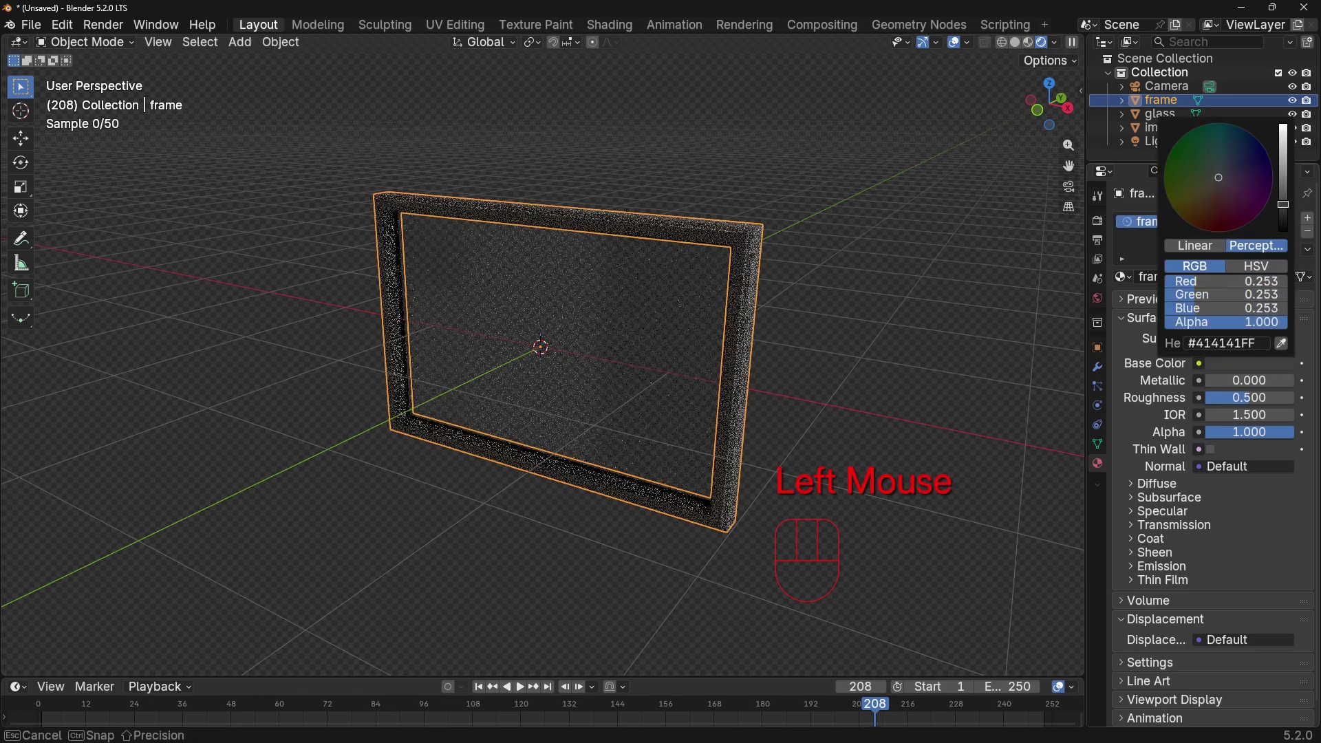
{"action": "left_click_drag", "start_coordinate": [1231, 380], "coordinate": [1184, 398]}
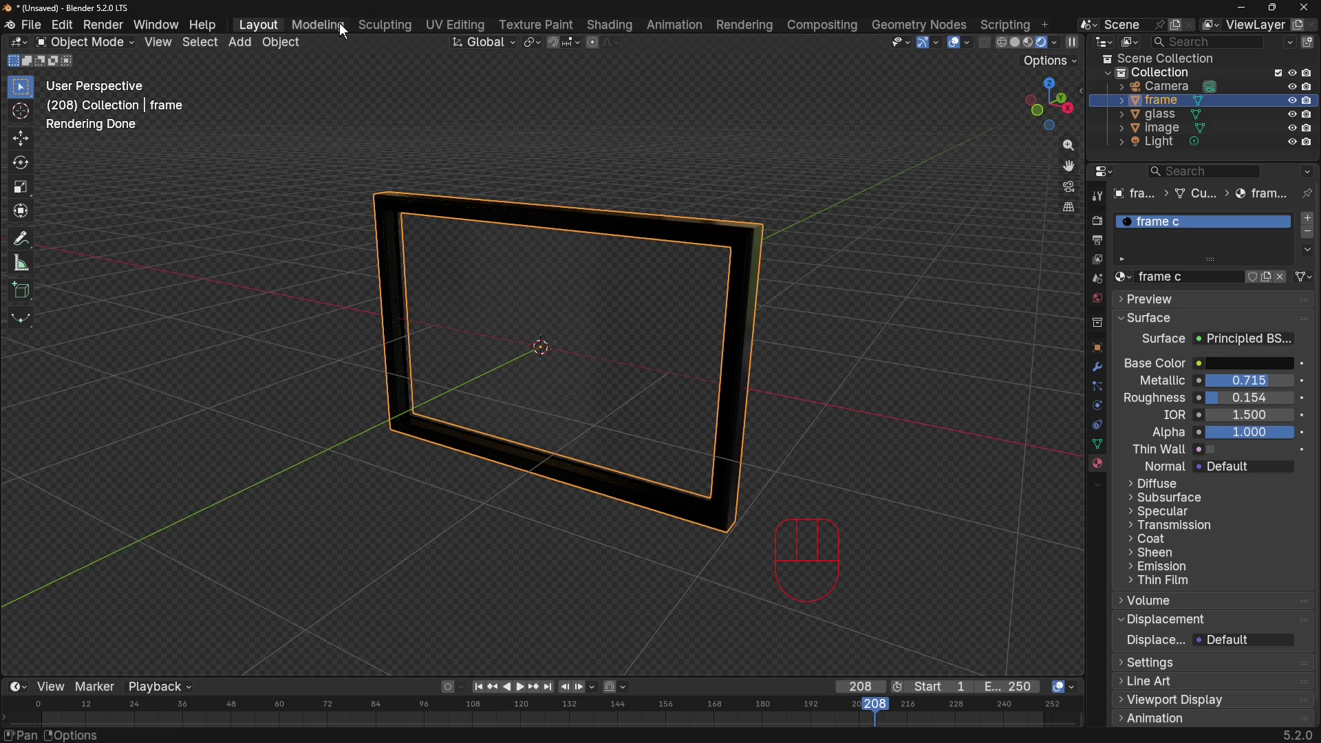
Add a 3-Point Lighting setup to the scene
{"action": "left_click", "coordinate": [242, 42]}
{"action": "mouse_move", "coordinate": [307, 220]}
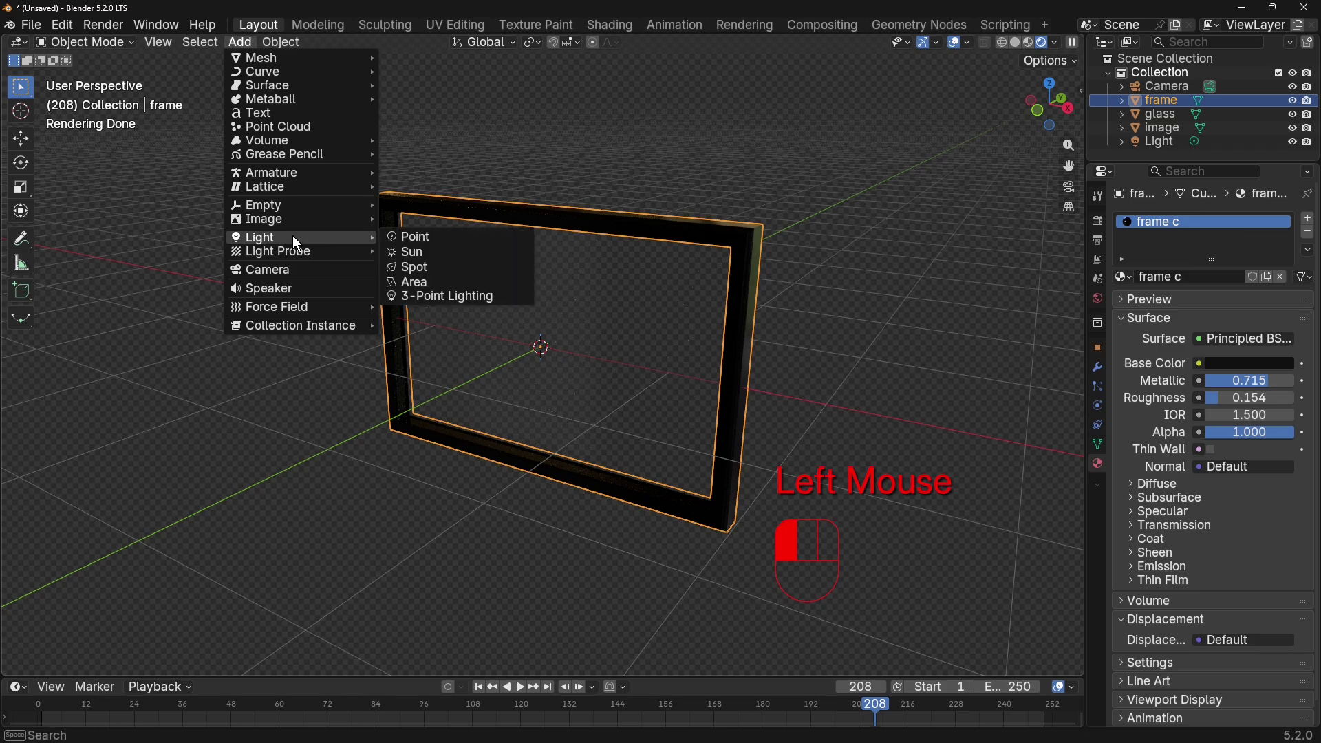
{"action": "left_click", "coordinate": [447, 296]}
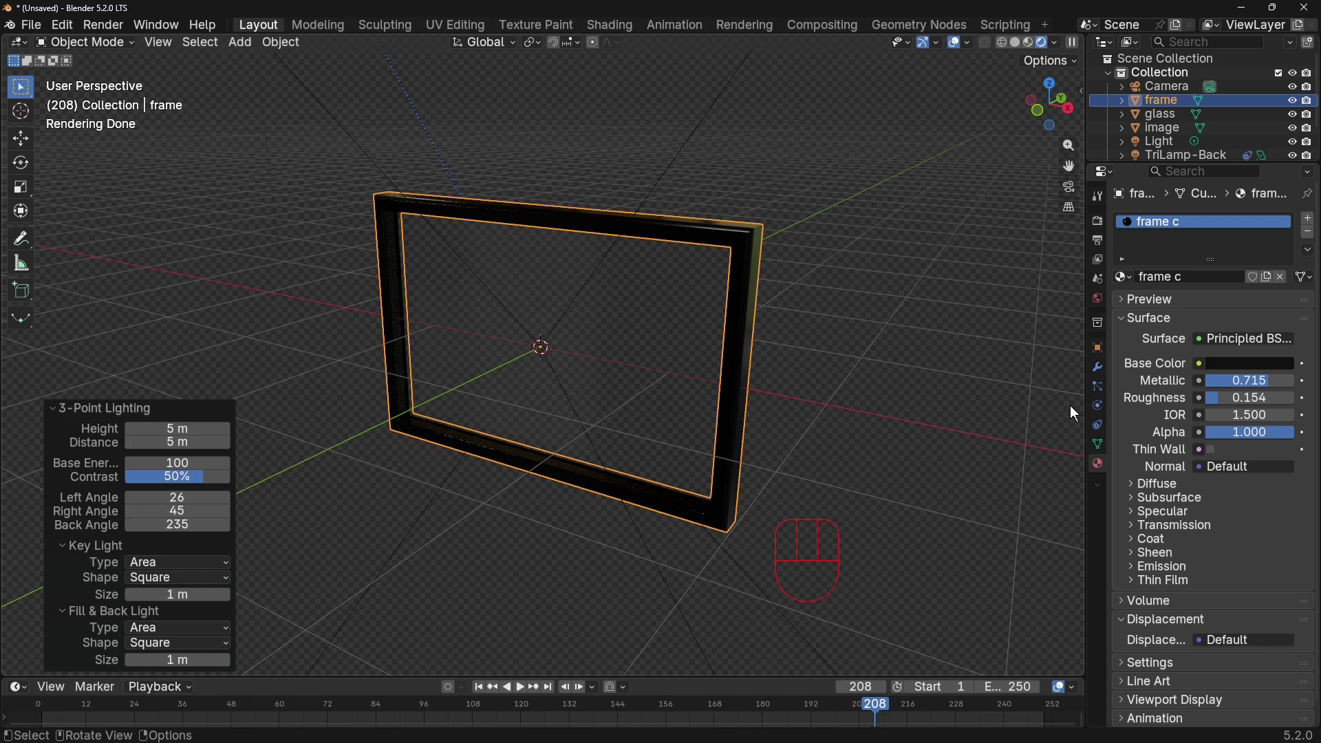
Select the key light of the three-point setup, try a power of 200, and raise it to 2000
{"action": "left_click", "coordinate": [417, 131]}
{"action": "left_click", "coordinate": [376, 163]}
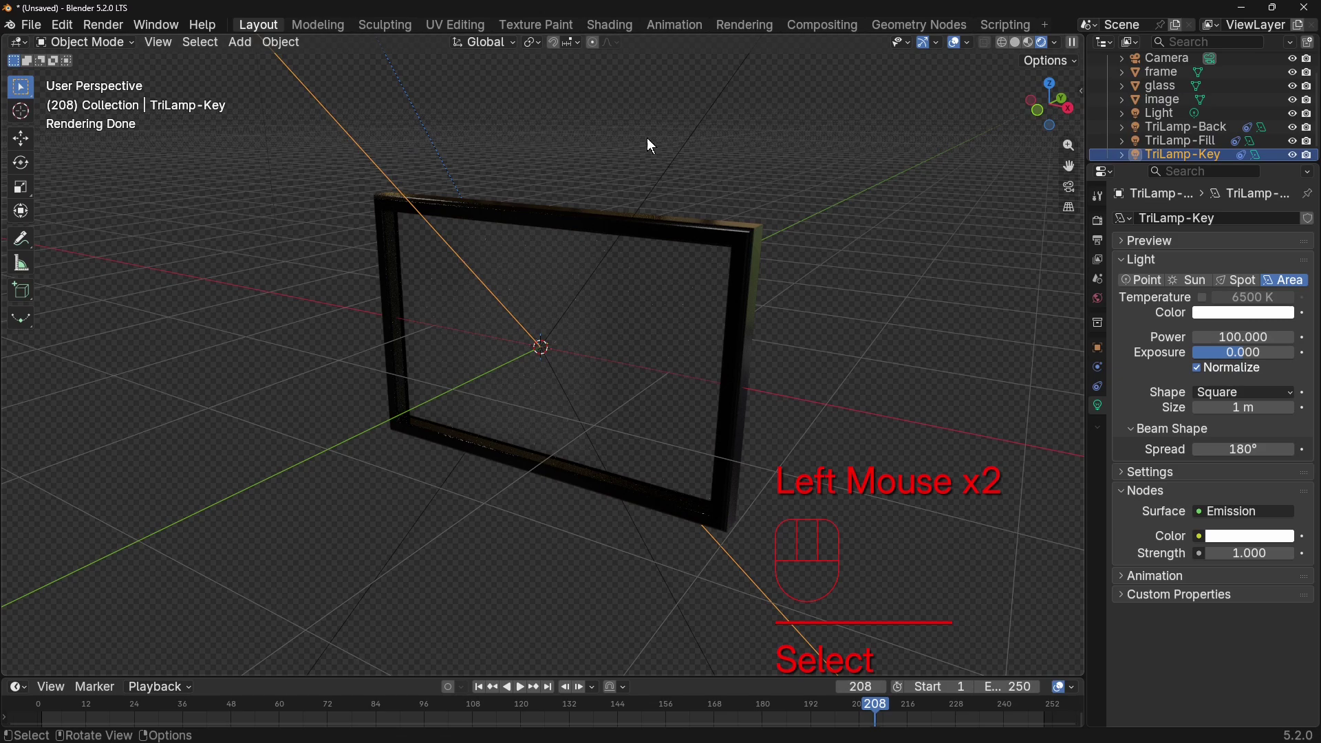
{"action": "left_click", "coordinate": [683, 135]}
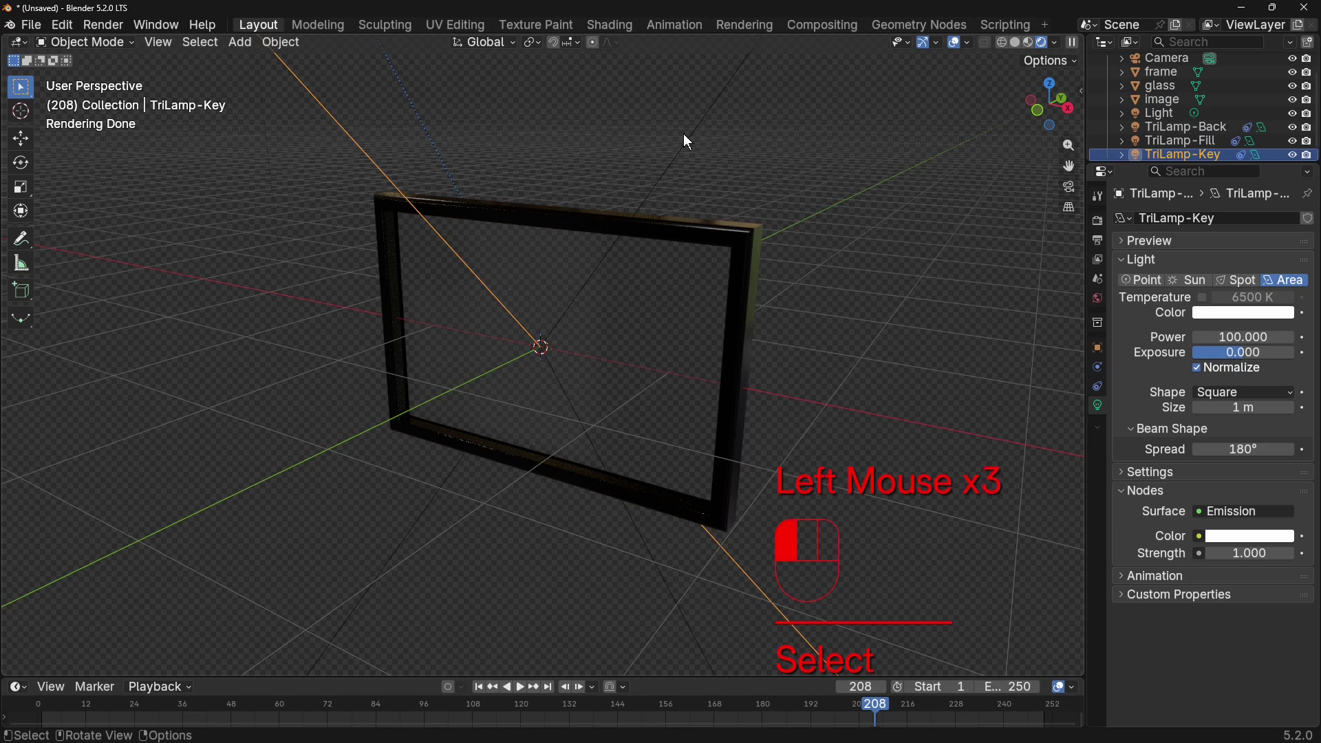
{"action": "left_click", "coordinate": [365, 162]}
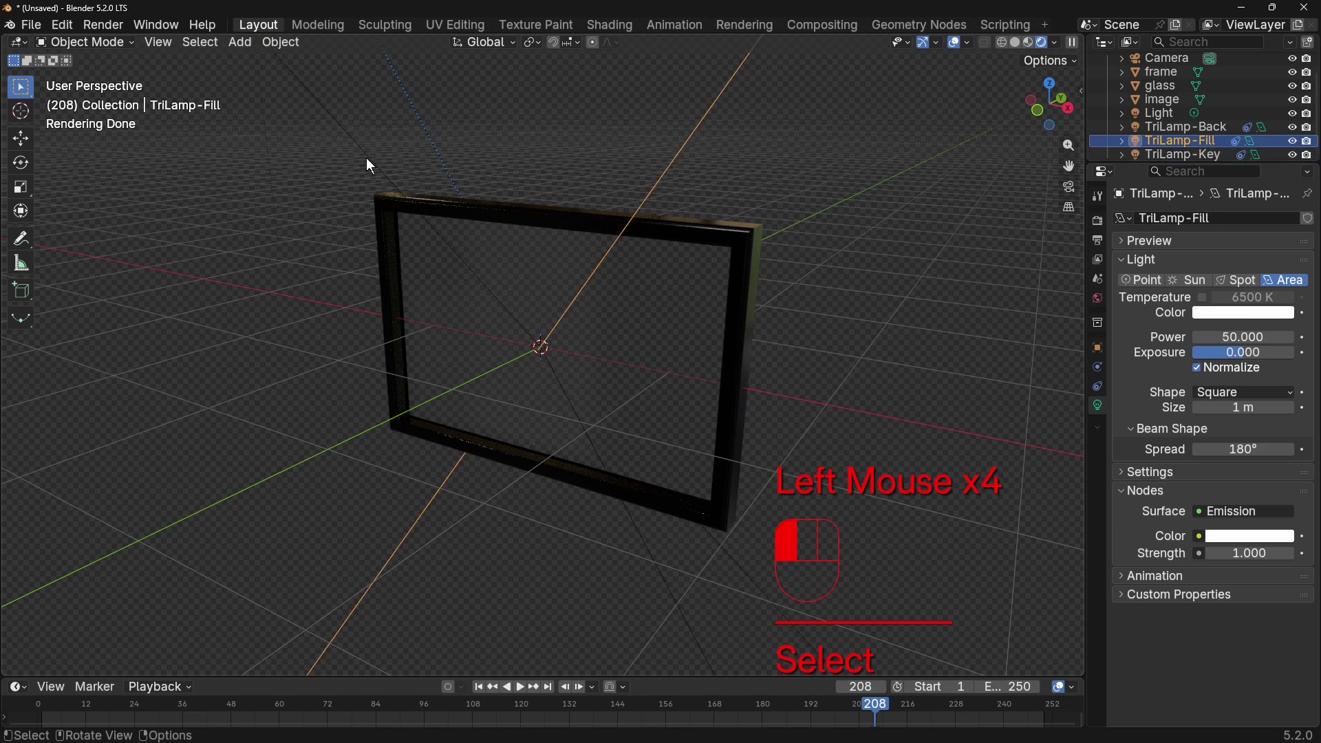
{"action": "left_click", "coordinate": [1243, 337]}
{"action": "type", "text": "200"}
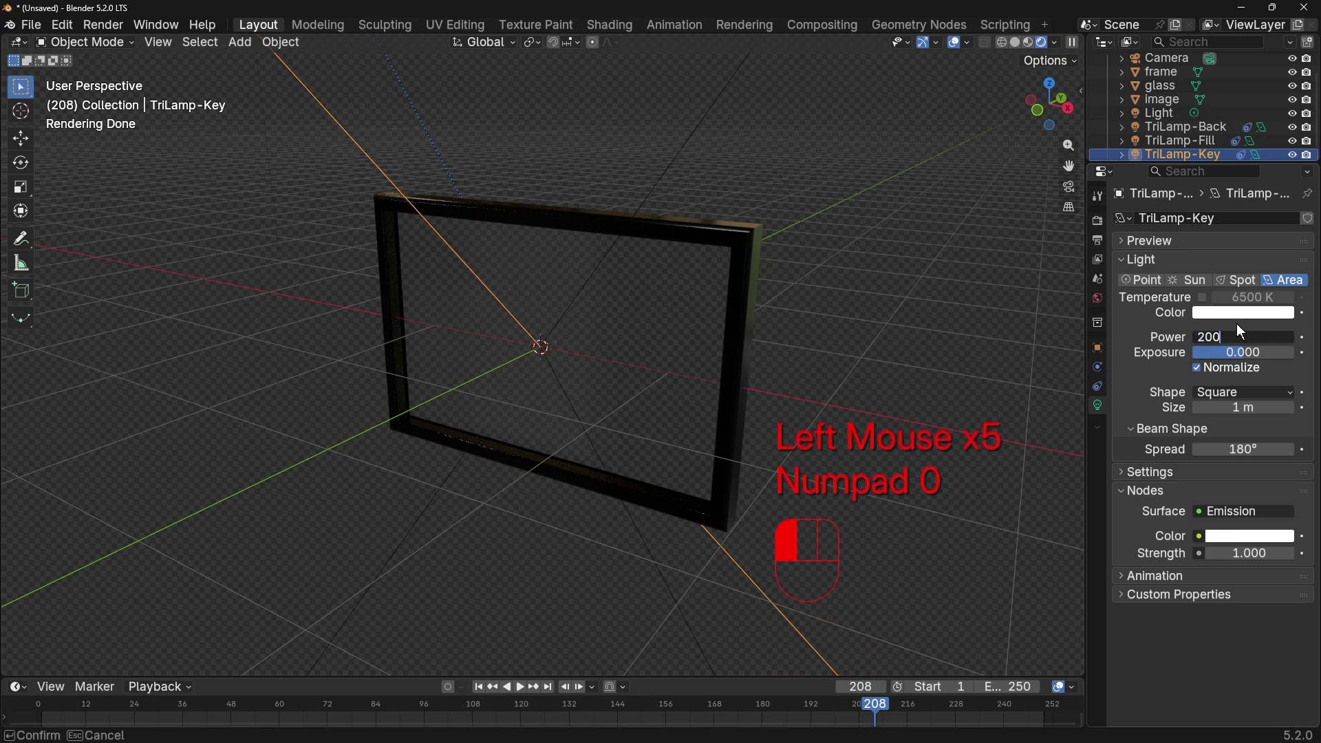
{"action": "key", "text": "Return"}
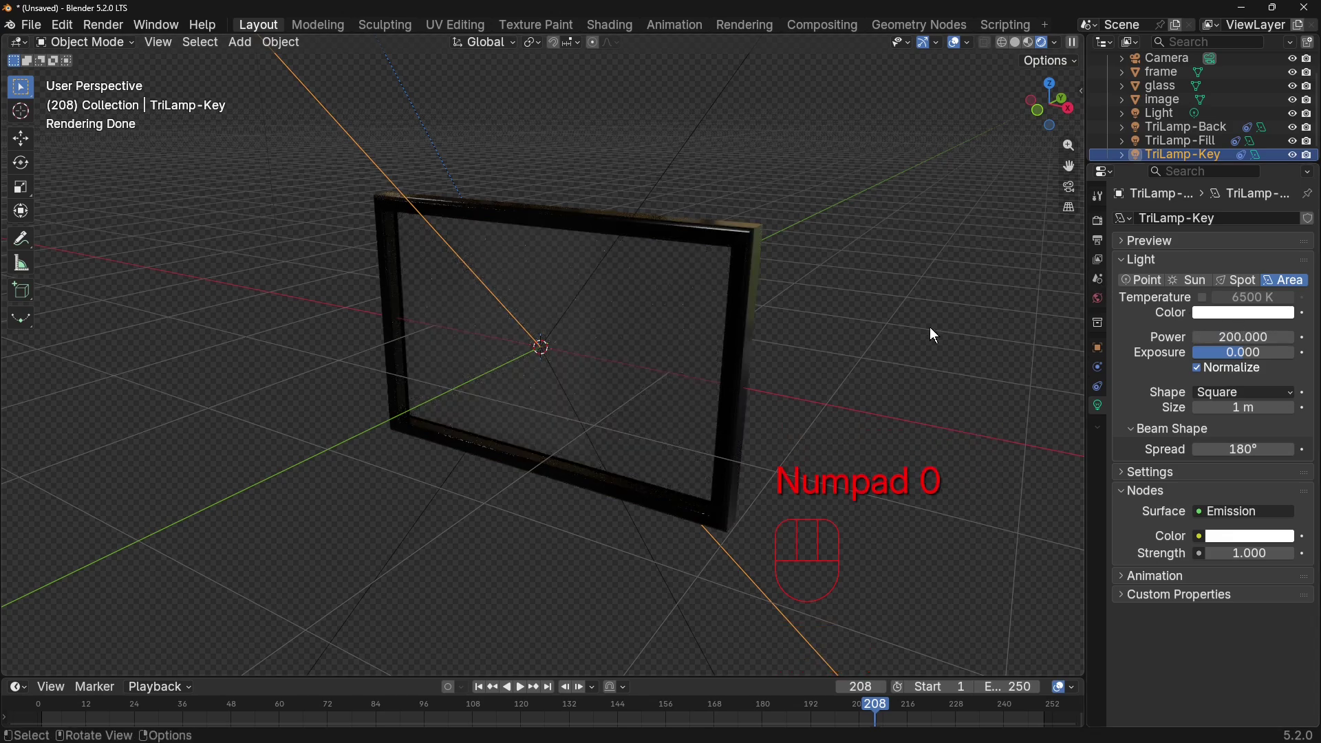
{"action": "left_click", "coordinate": [1242, 337]}
{"action": "type", "text": "2000"}
{"action": "key", "text": "Return"}
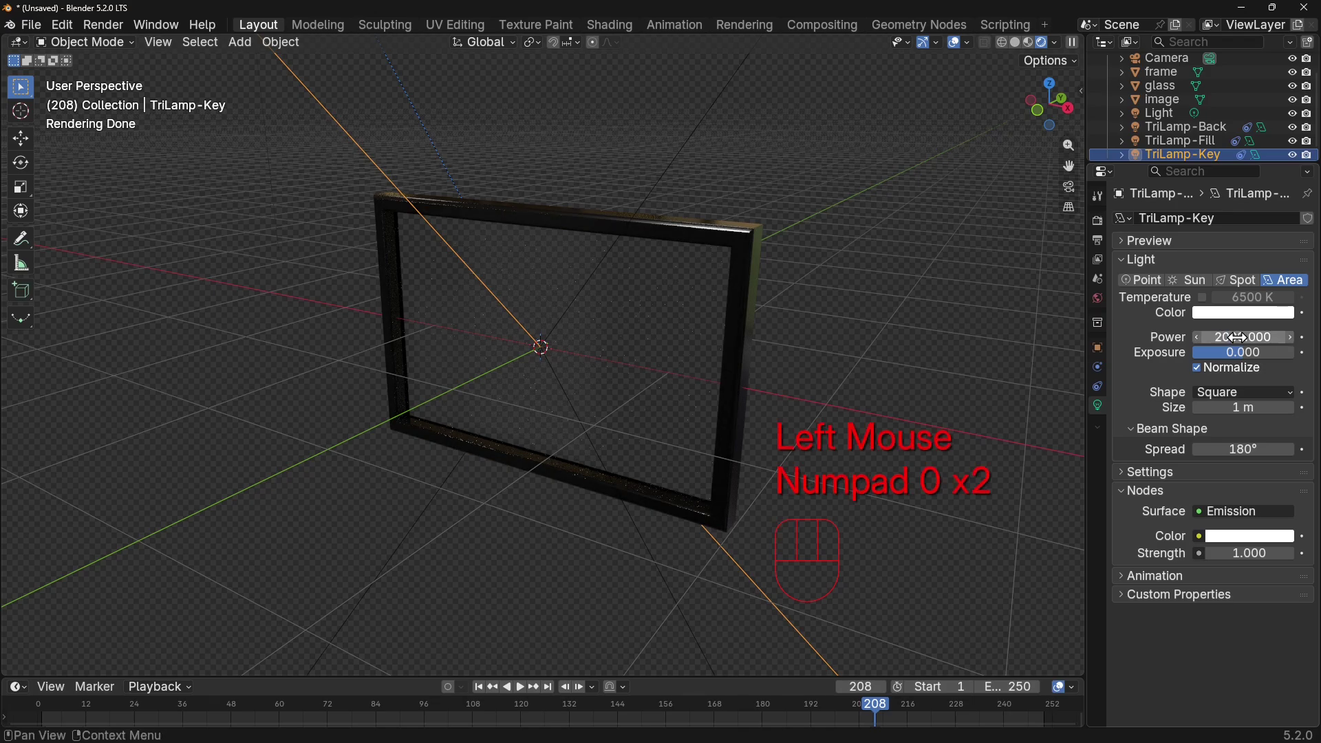
{"action": "key", "text": "KP_0"}
Select the back light of the three-point setup and set its power to 5000
{"action": "middle_click_drag", "start_coordinate": [749, 349], "coordinate": [640, 269]}
{"action": "left_click", "coordinate": [569, 133]}
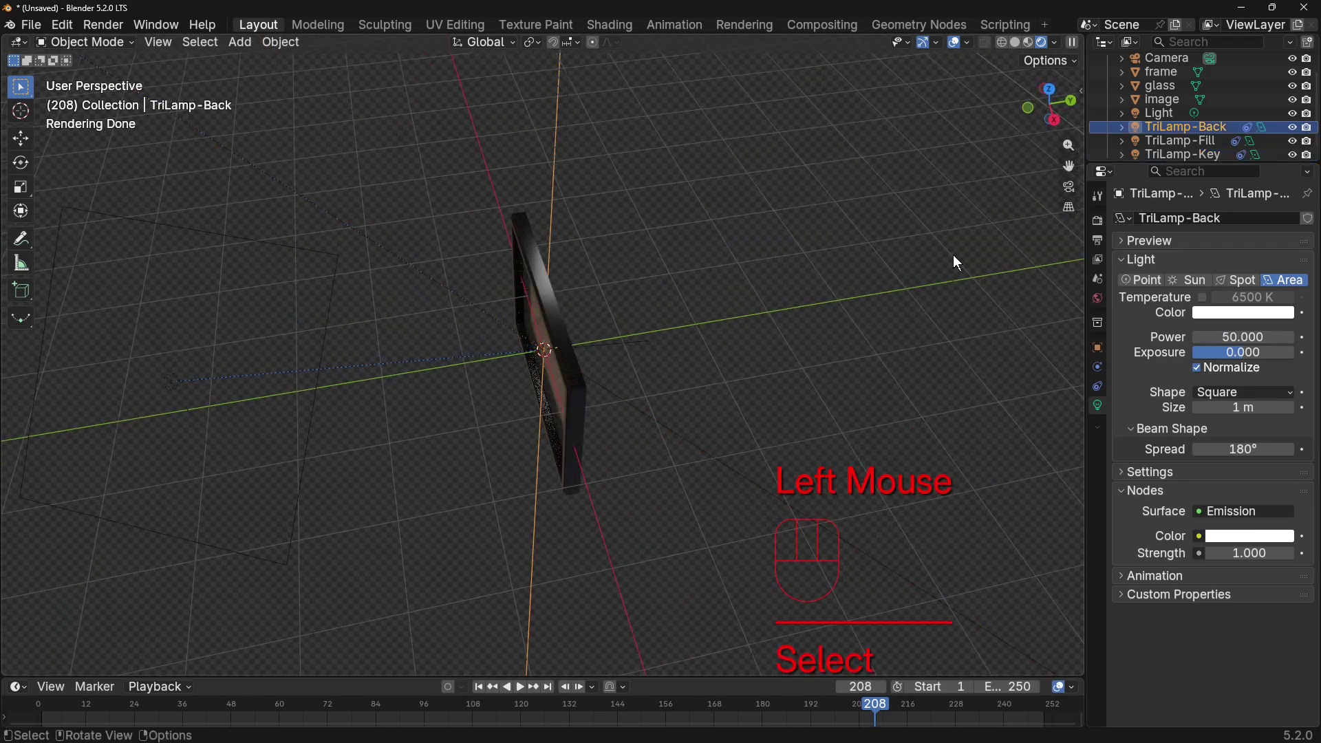
{"action": "double_click", "coordinate": [1238, 337]}
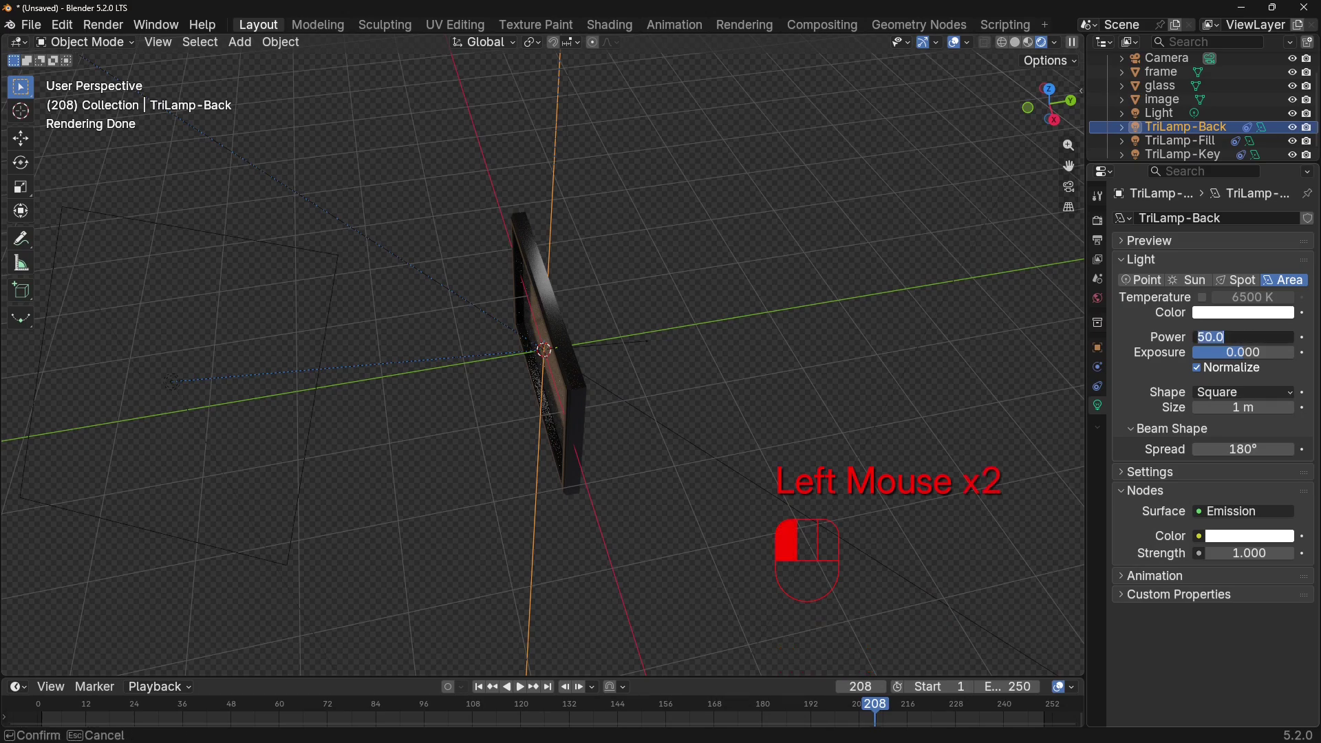
{"action": "type", "text": "5000"}
{"action": "key", "text": "Return"}
{"action": "key", "text": "KP_0"}
{"action": "middle_click_drag", "start_coordinate": [860, 261], "coordinate": [802, 245]}
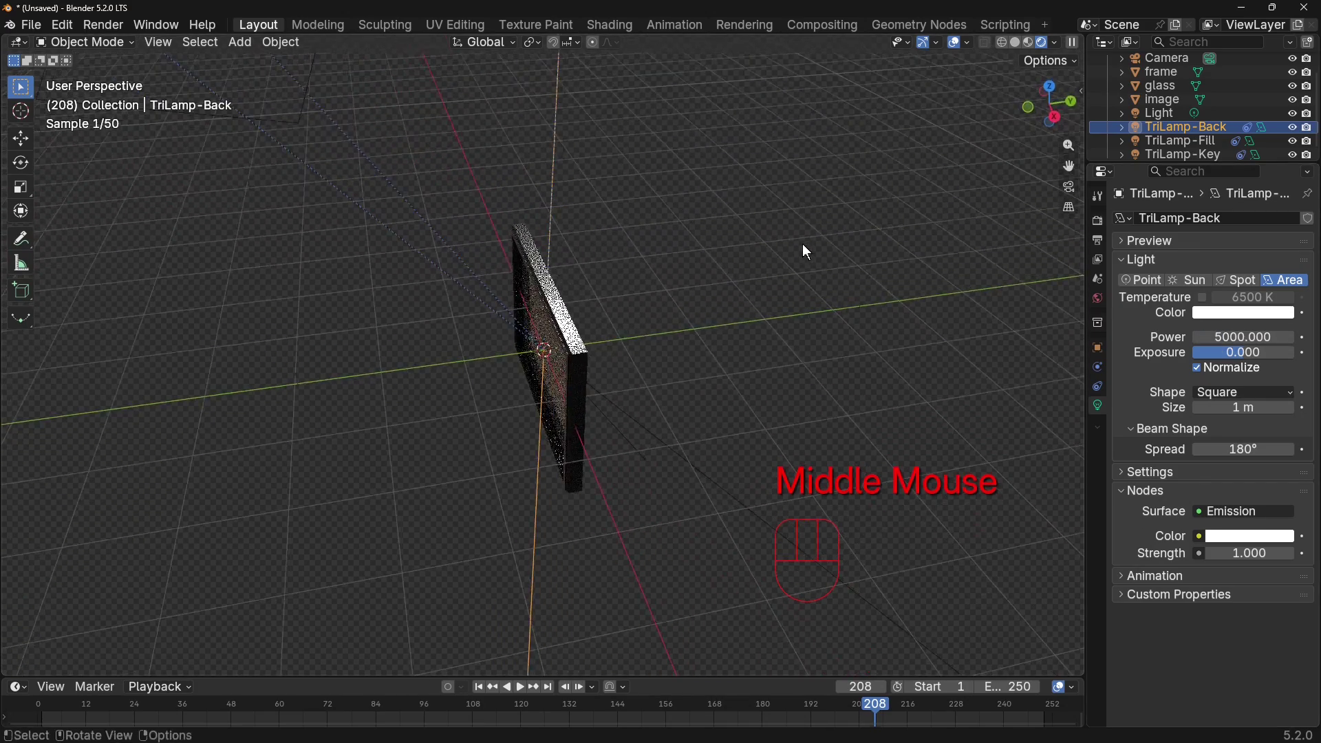
Shrink the back light's size to 0 m and move the light to a new spot above the picture frame
{"action": "scroll", "coordinate": [799, 237], "scroll_direction": "down", "scroll_amount": 2}
{"action": "left_click", "coordinate": [601, 117]}
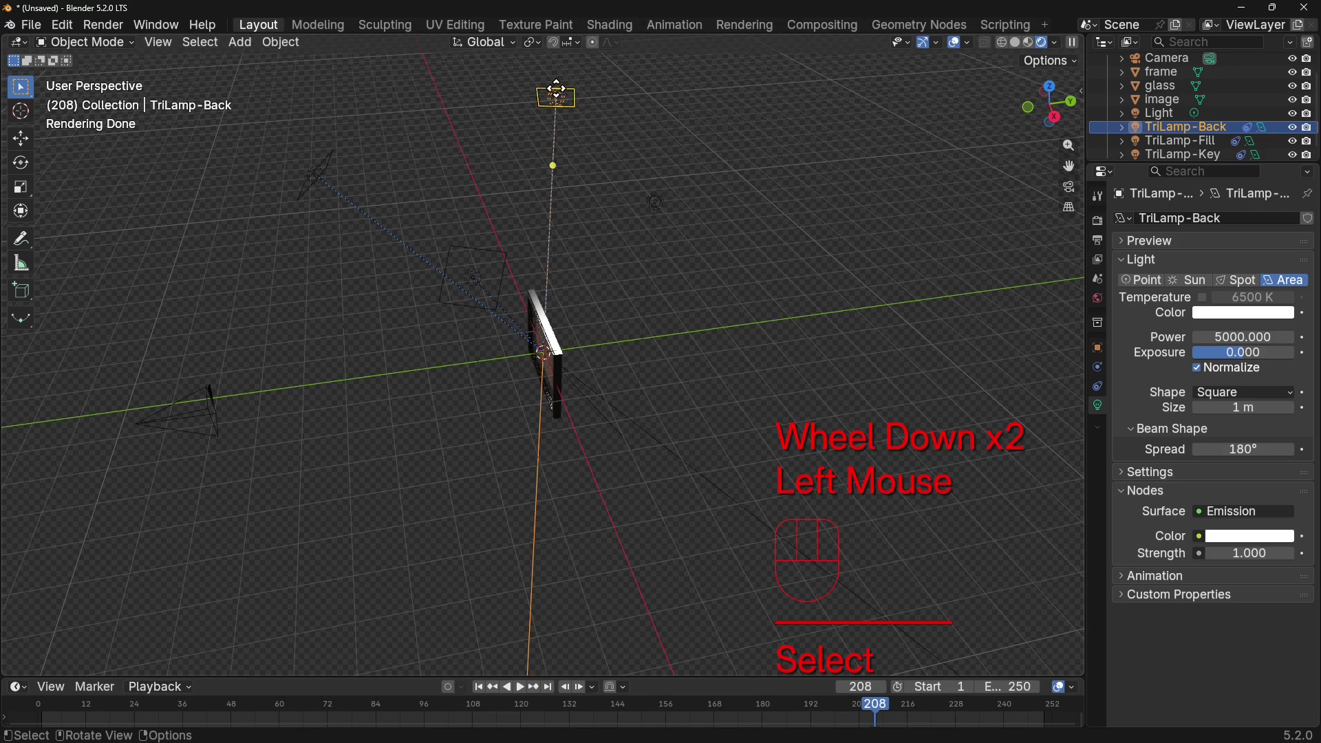
{"action": "mouse_move", "coordinate": [556, 90]}
{"action": "left_mouse_down"}
{"action": "mouse_move", "coordinate": [619, 145]}
{"action": "mouse_move", "coordinate": [560, 97]}
{"action": "left_mouse_up"}
{"action": "left_click", "coordinate": [580, 103]}
{"action": "key", "text": "g"}
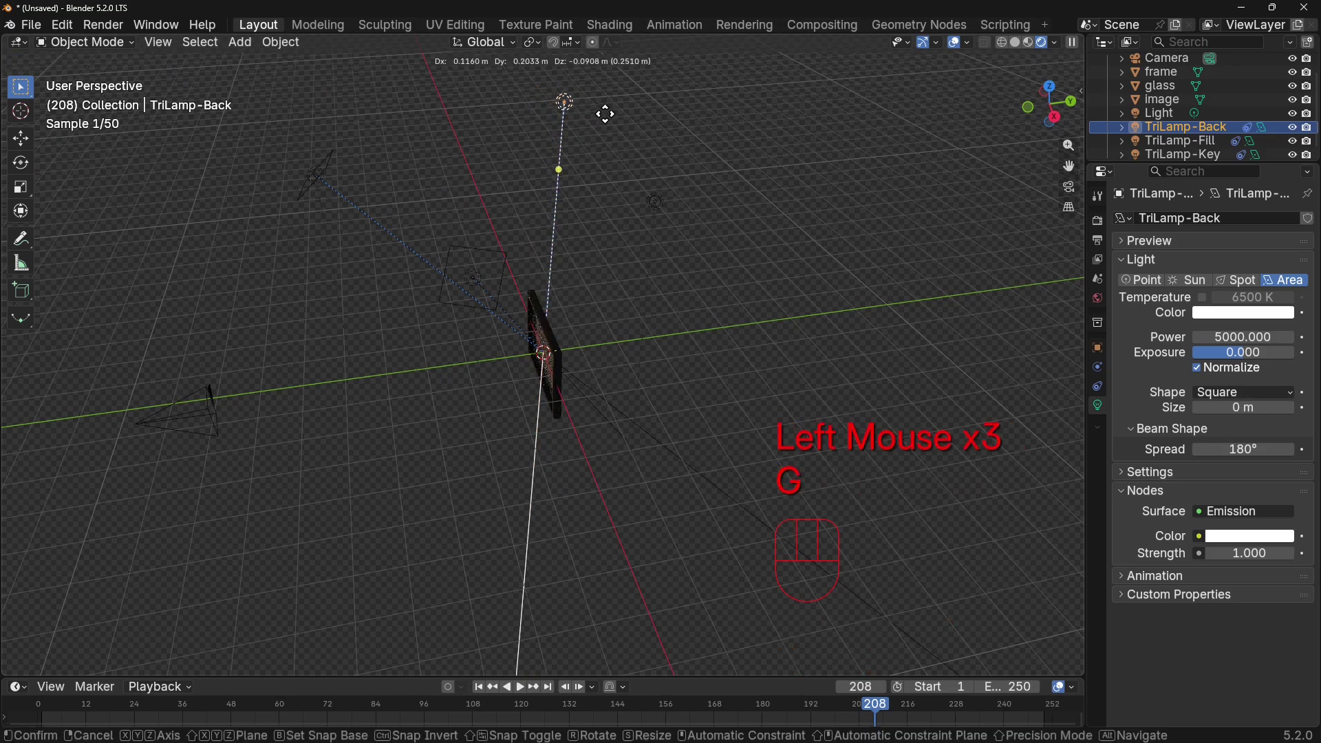
{"action": "left_click", "coordinate": [728, 182]}
Move the fill light by about -0.06 m in X, -0.26 m in Y and -0.09 m in Z
{"action": "scroll", "coordinate": [757, 199], "scroll_direction": "up", "scroll_amount": 3}
{"action": "middle_click_drag", "start_coordinate": [771, 207], "coordinate": [518, 408]}
{"action": "scroll", "coordinate": [871, 213], "scroll_direction": "up", "scroll_amount": 1}
{"action": "scroll", "coordinate": [417, 389], "scroll_direction": "down", "scroll_amount": 2}
{"action": "left_click", "coordinate": [417, 389]}
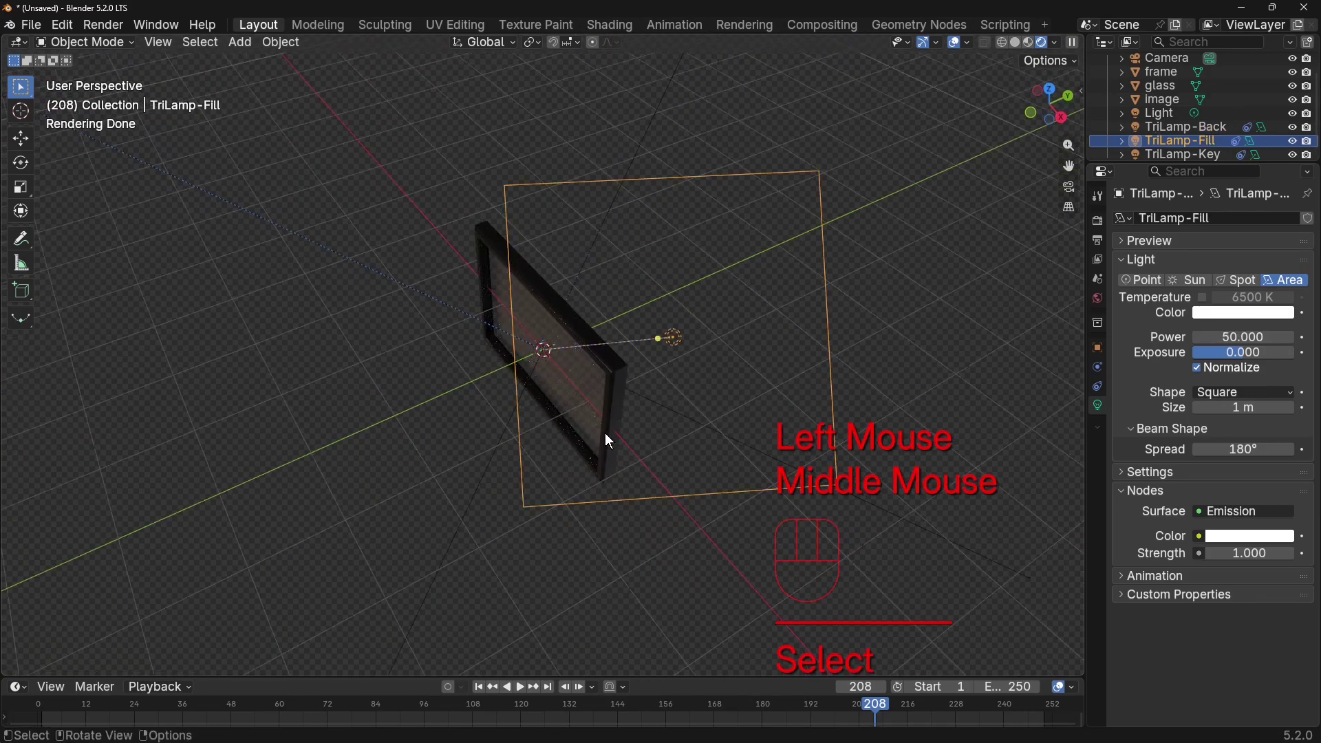
{"action": "key", "text": "g"}
{"action": "left_click", "coordinate": [759, 438]}
{"action": "middle_click_drag", "start_coordinate": [759, 438], "coordinate": [773, 383]}
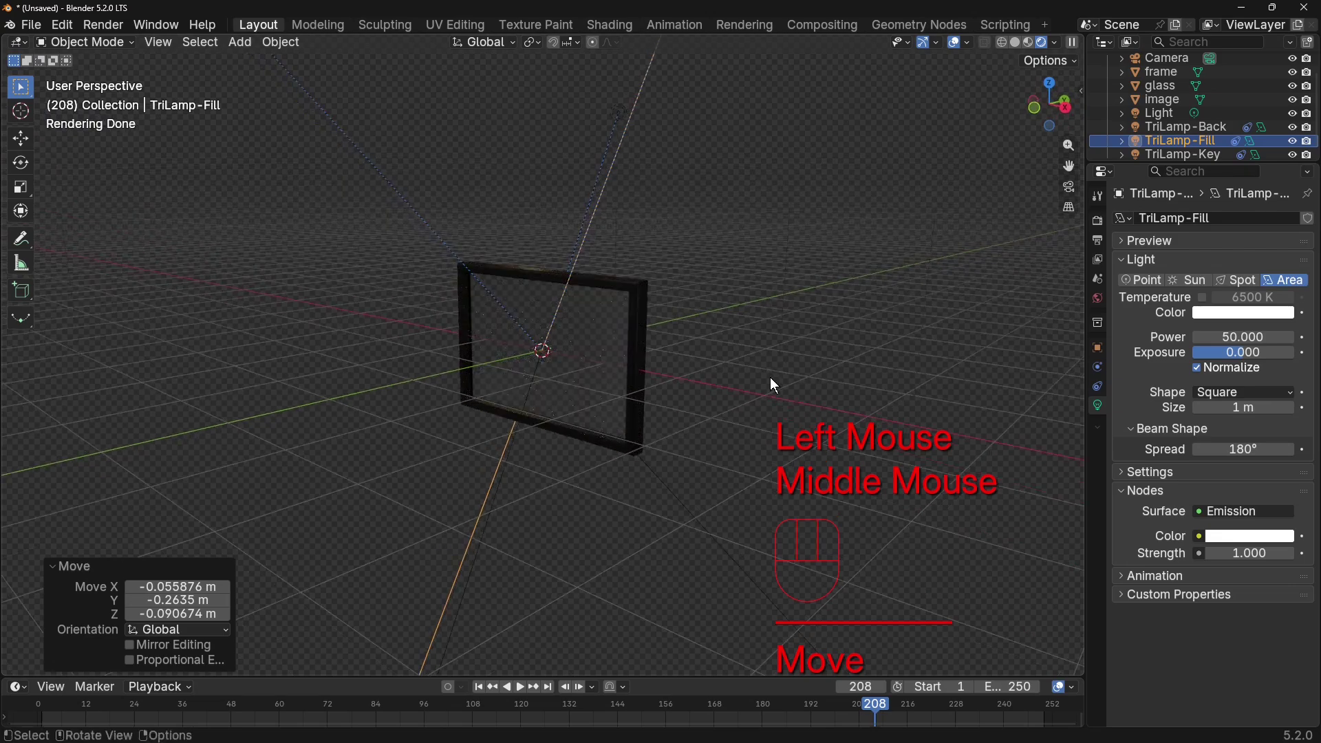
Select the image panel behind the glass and remove the glass material slot from it
{"action": "left_click", "coordinate": [764, 361]}
{"action": "scroll", "coordinate": [757, 378], "scroll_direction": "up", "scroll_amount": 3}
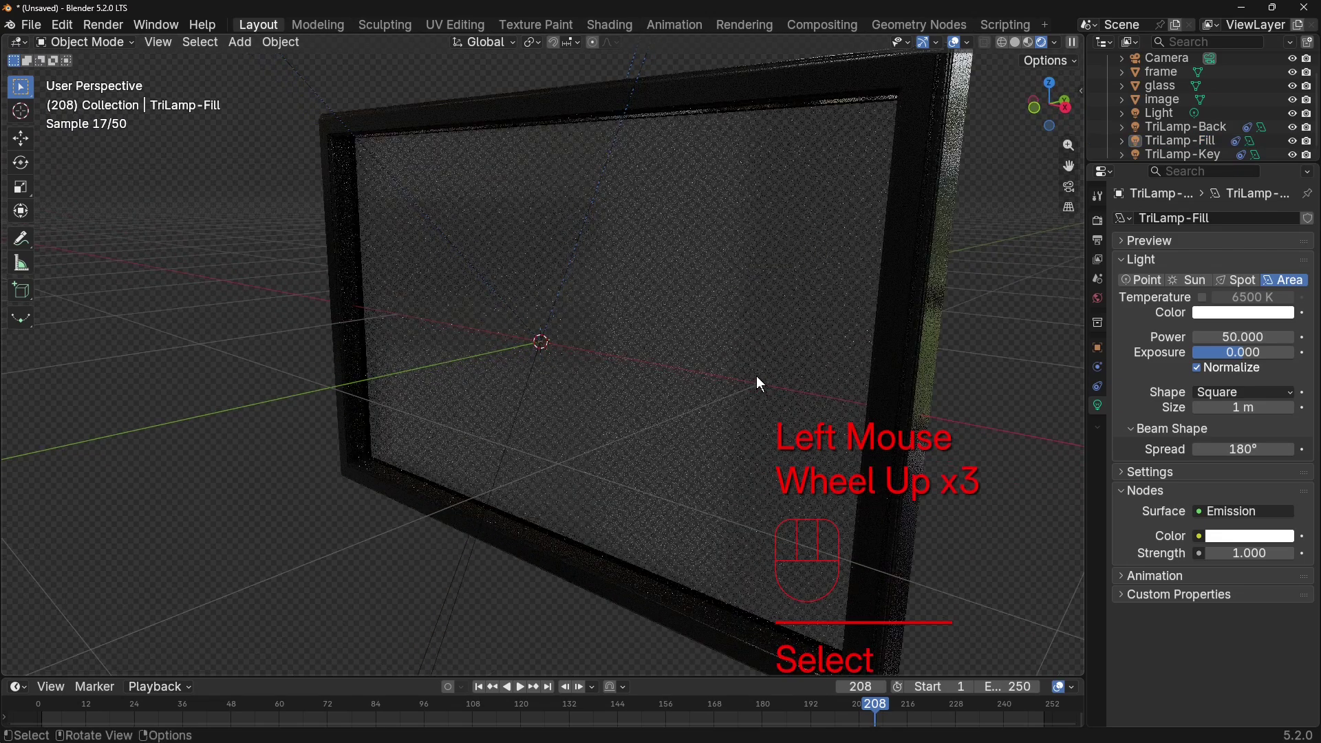
{"action": "left_click", "coordinate": [930, 358]}
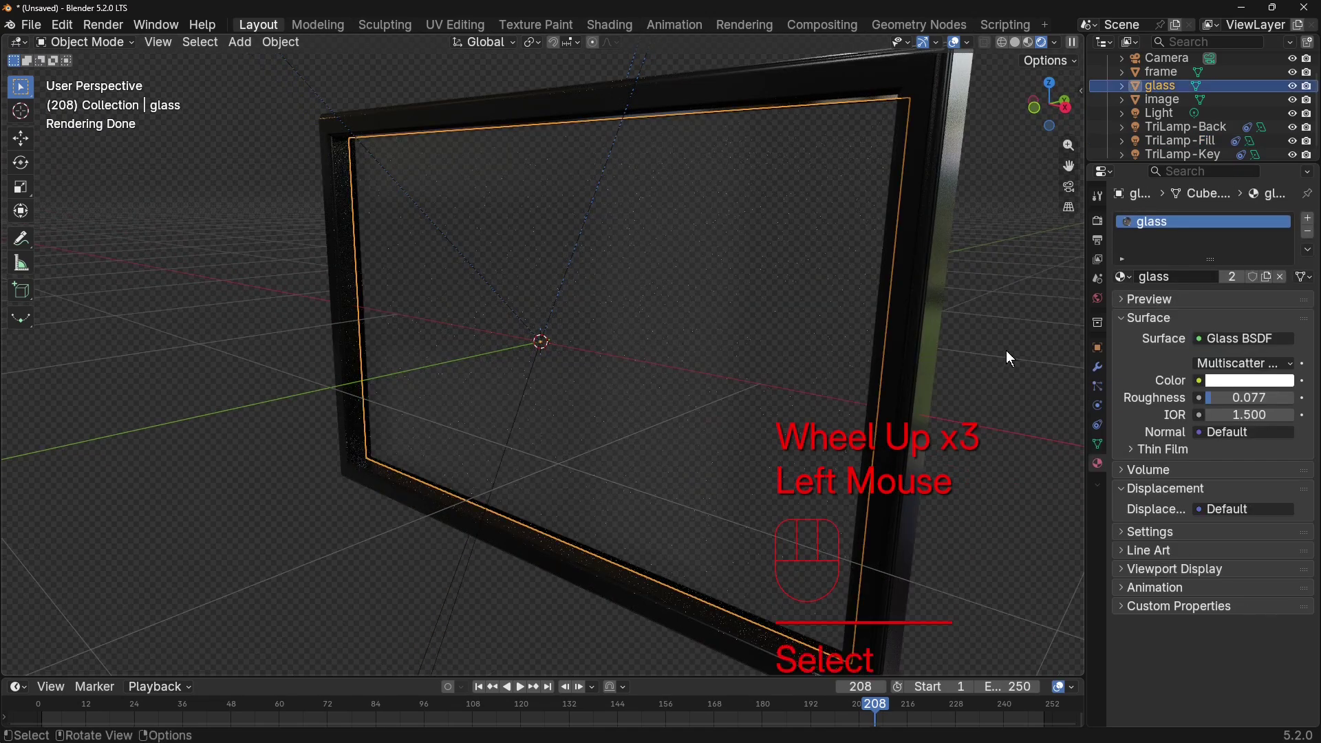
{"action": "left_click", "coordinate": [941, 336]}
{"action": "middle_click_drag", "start_coordinate": [997, 330], "coordinate": [554, 339]}
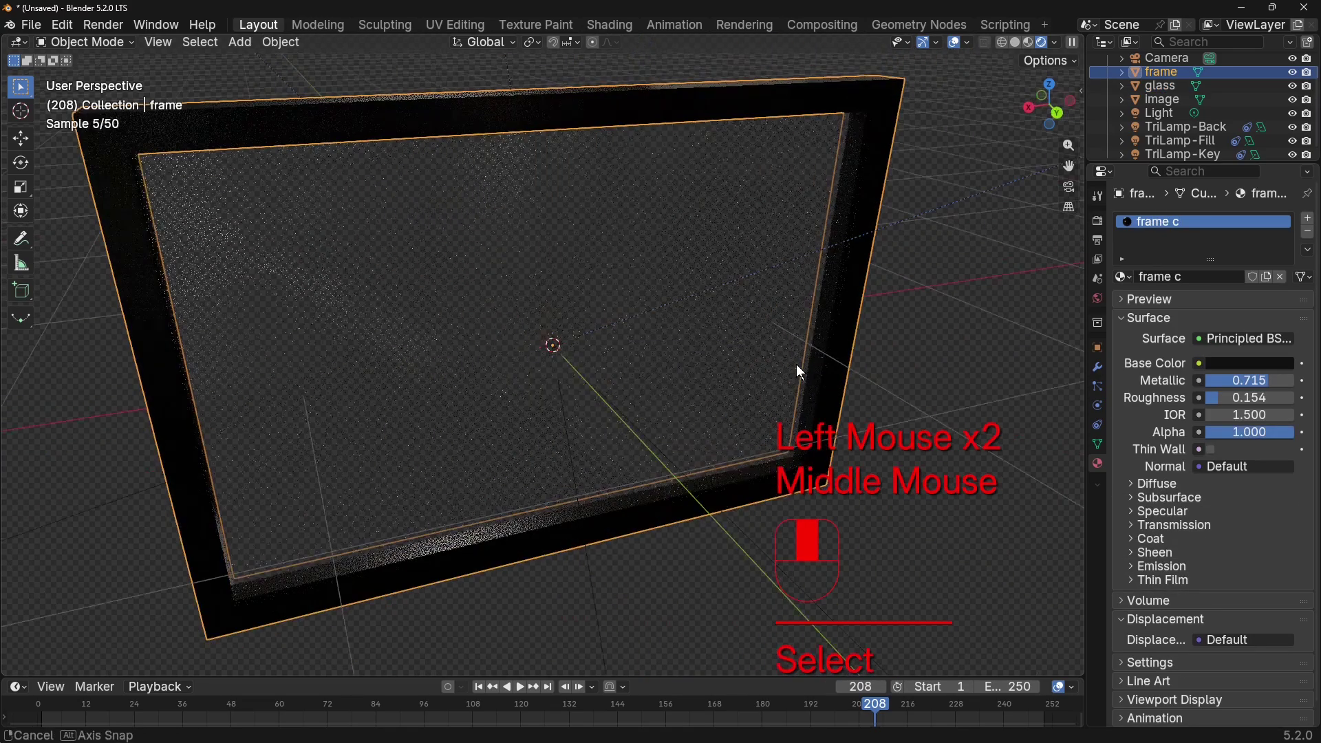
{"action": "left_click", "coordinate": [557, 339]}
{"action": "middle_click_drag", "start_coordinate": [822, 348], "coordinate": [997, 333]}
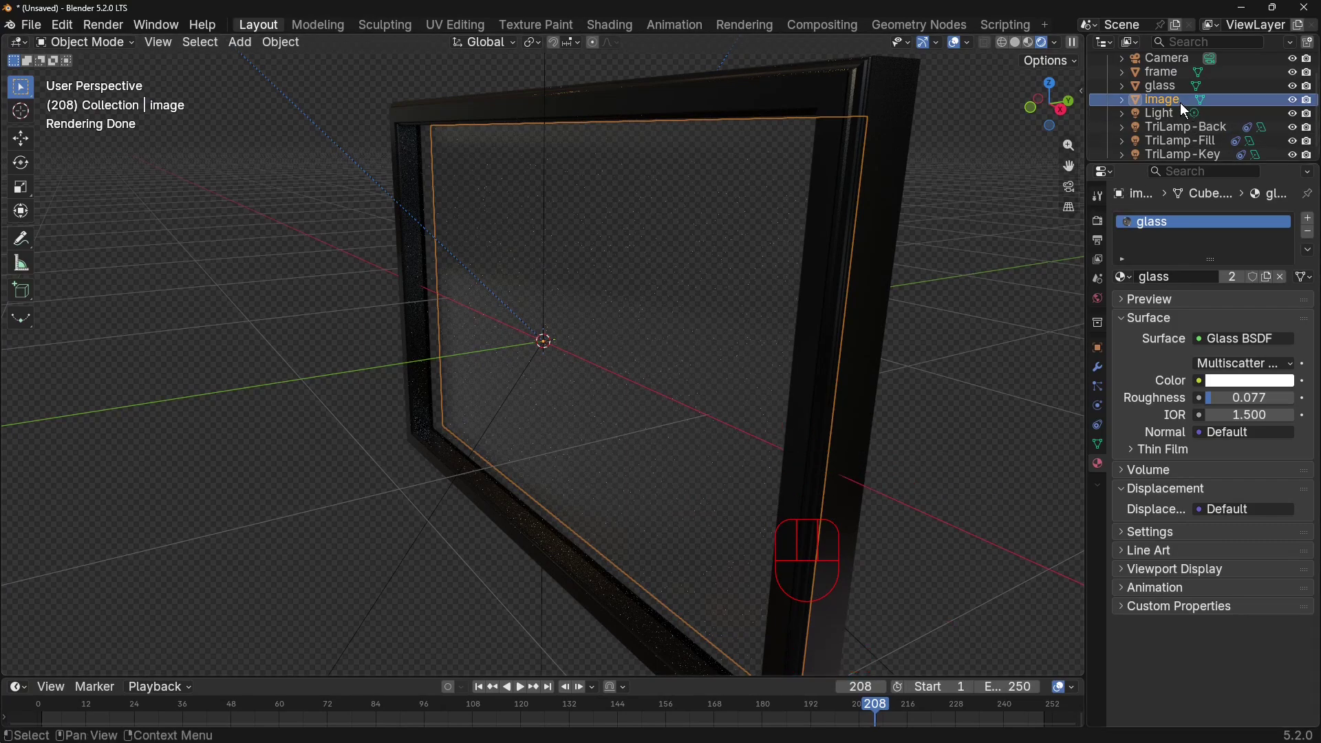
{"action": "left_click", "coordinate": [1308, 234]}
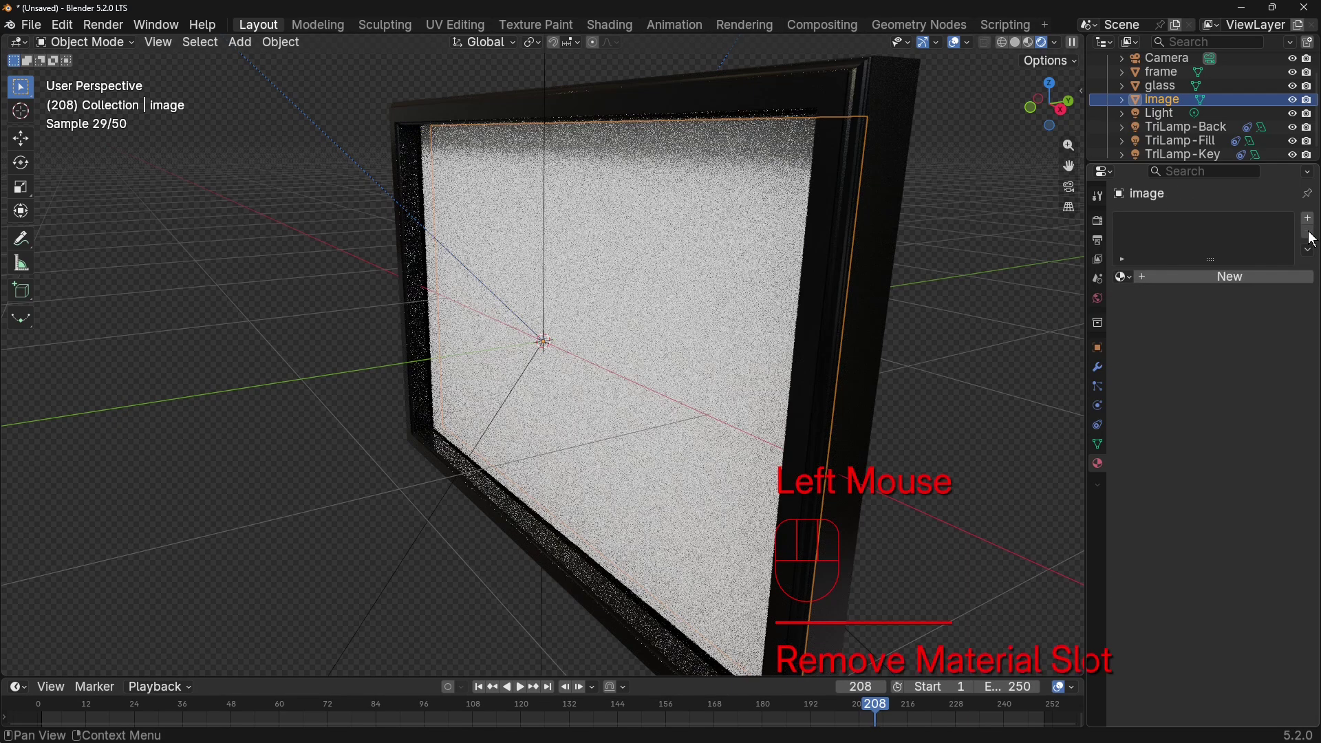
Create a new material for the image panel with an Image Texture as base color, loading dragon fly.mp4
{"action": "left_click", "coordinate": [1206, 270]}
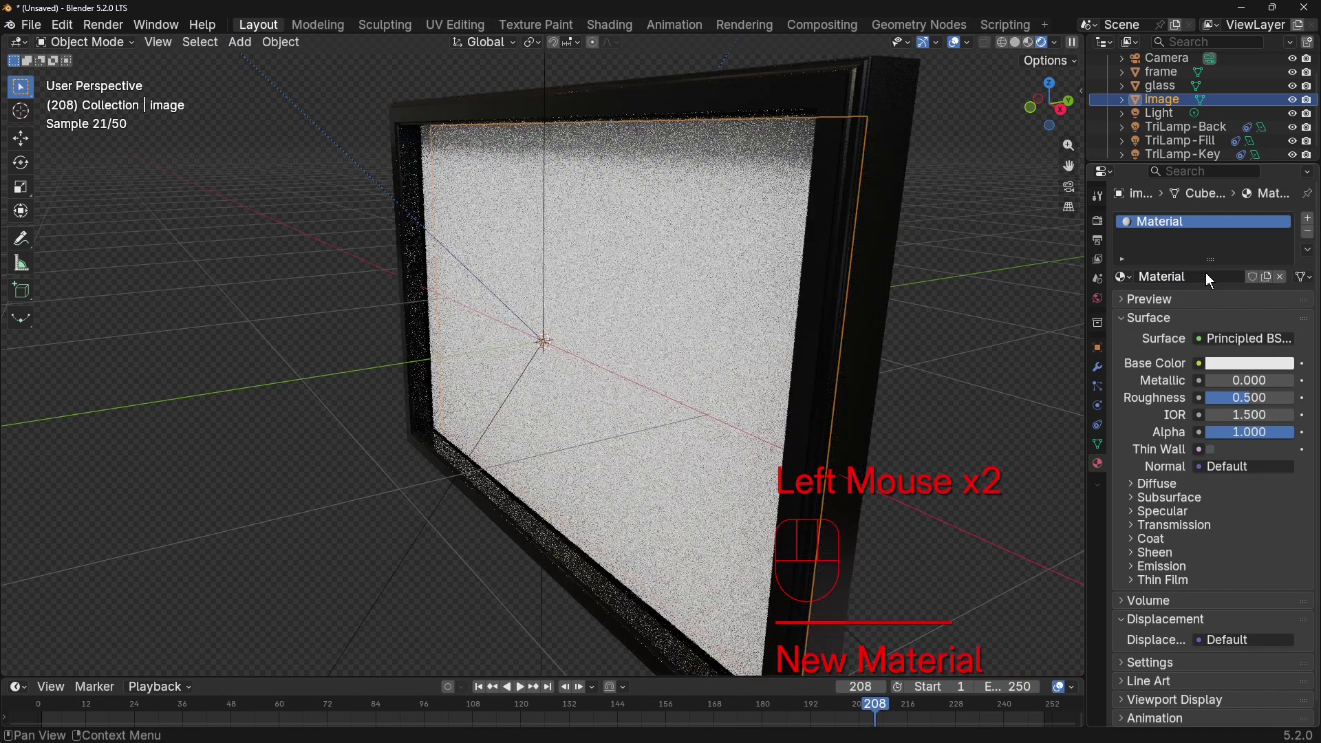
{"action": "left_click", "coordinate": [1198, 363]}
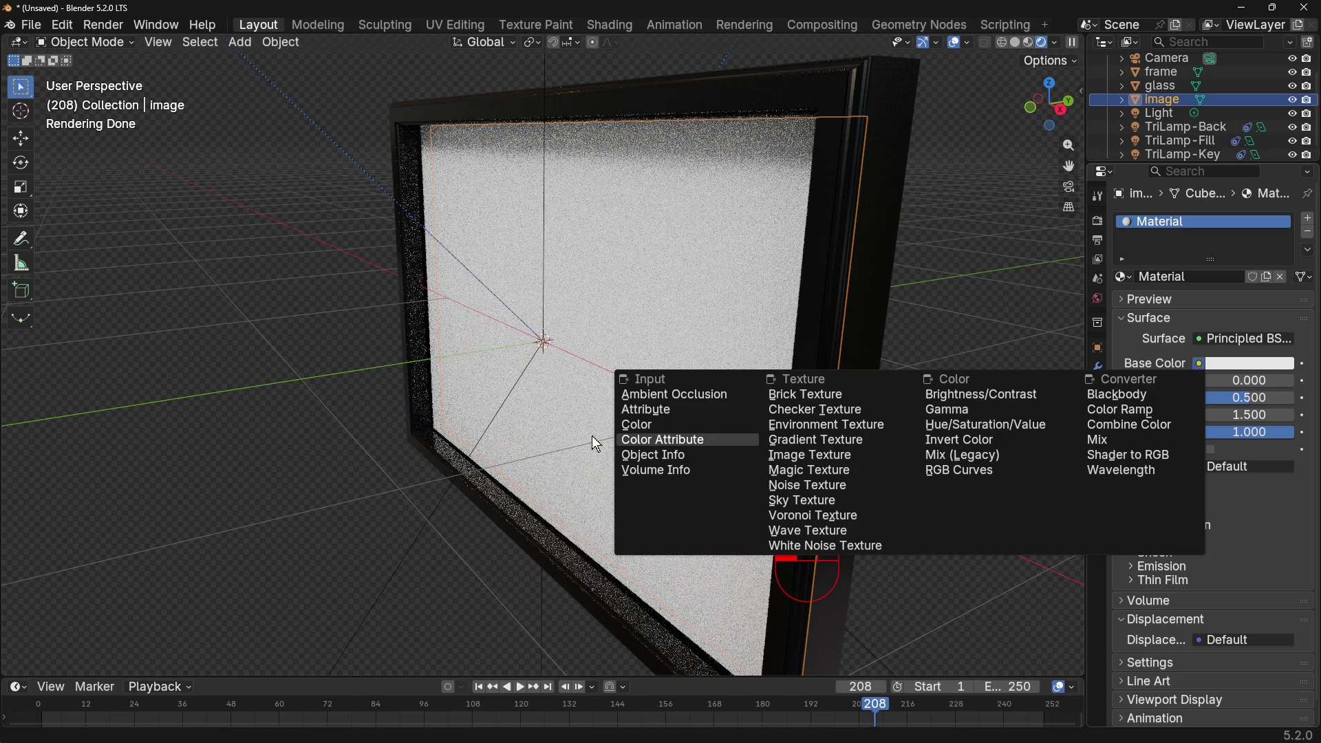
{"action": "left_click", "coordinate": [824, 457]}
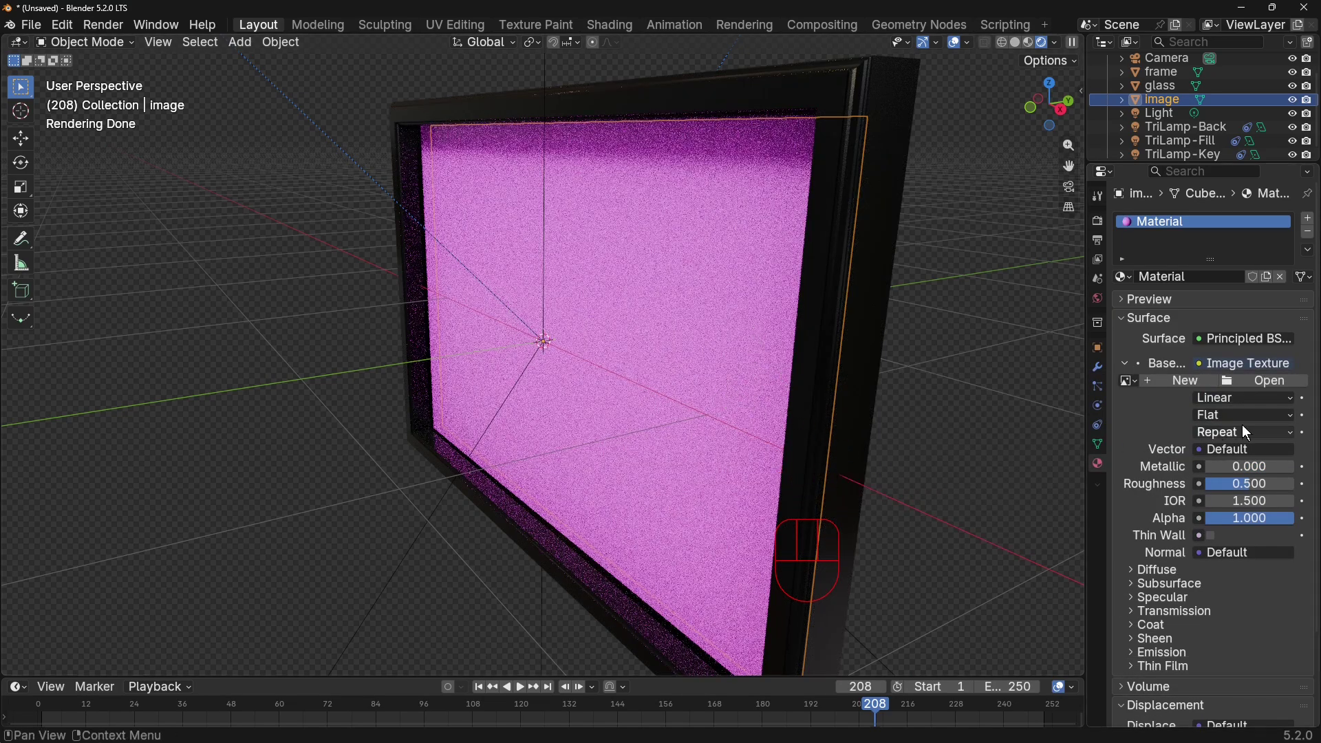
{"action": "left_click", "coordinate": [1259, 387]}
{"action": "left_click", "coordinate": [1257, 382]}
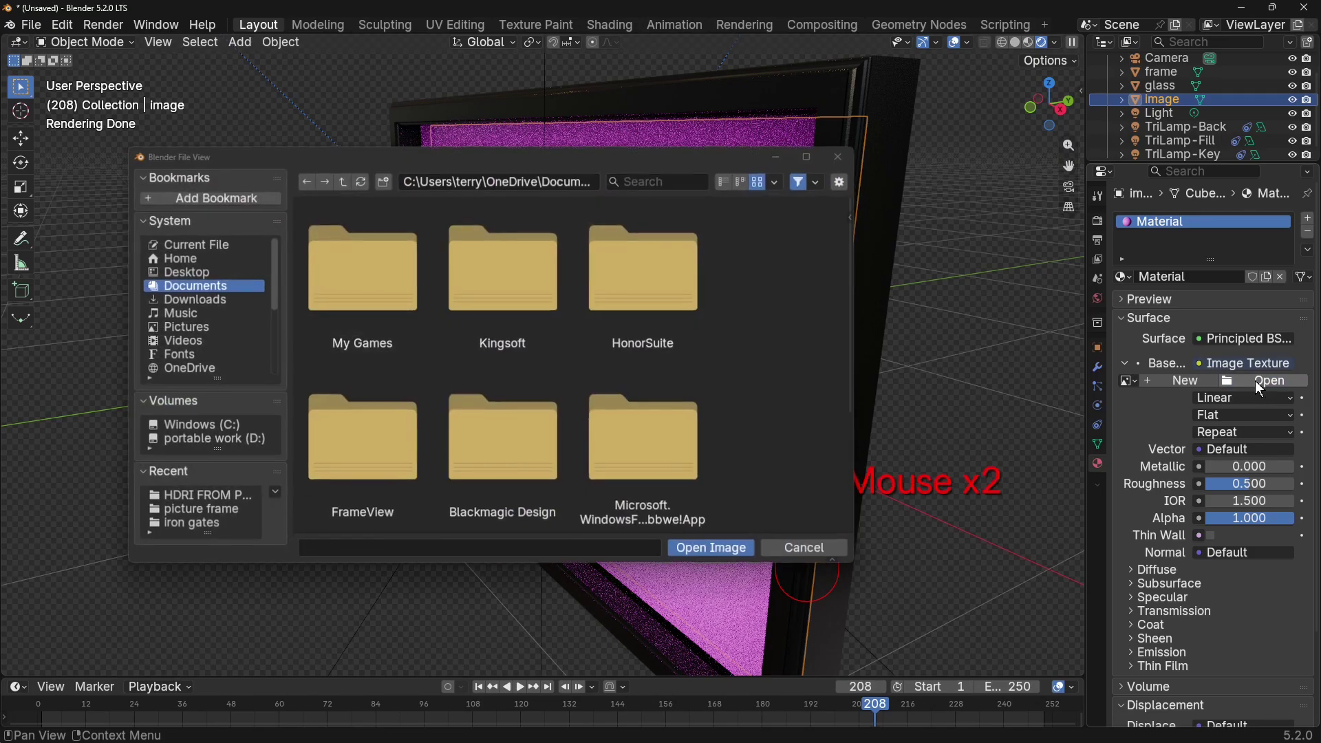
{"action": "double_click", "coordinate": [639, 258]}
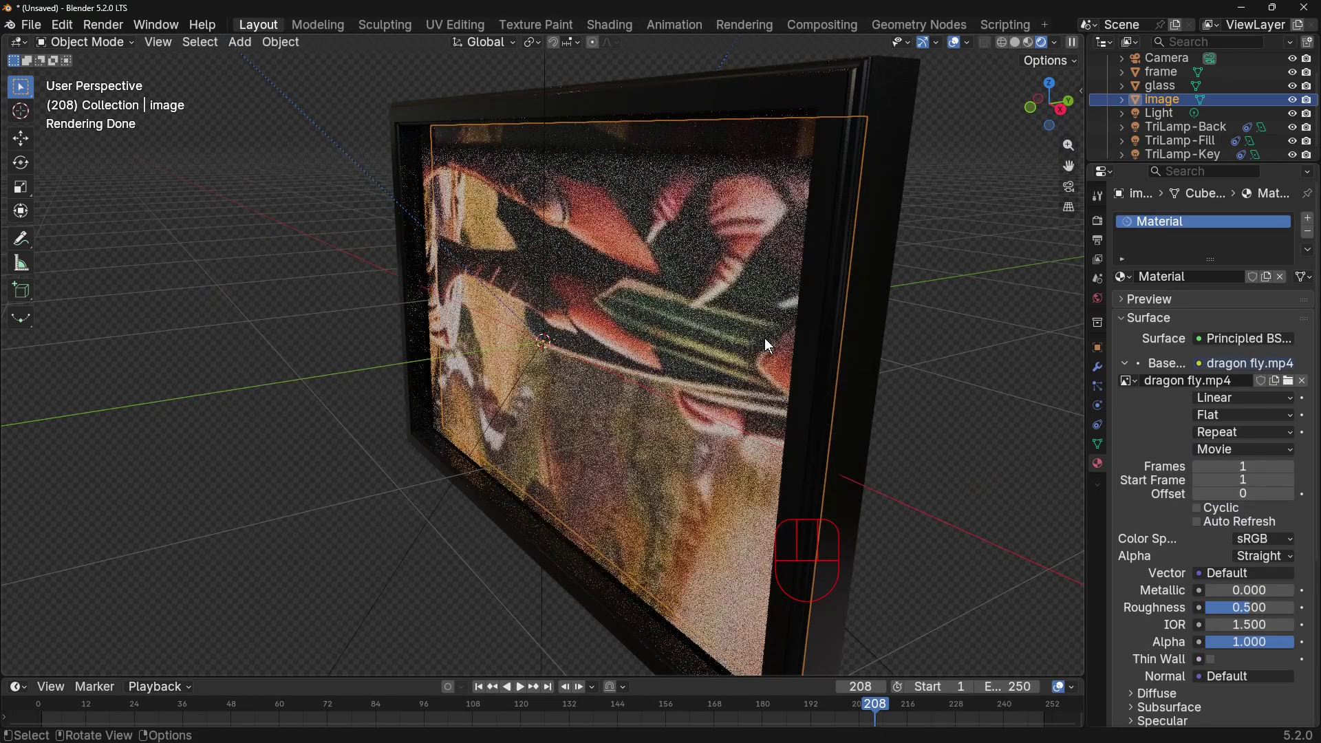
Rename the image panel's new material to film
{"action": "middle_click_drag", "start_coordinate": [890, 349], "coordinate": [1012, 339]}
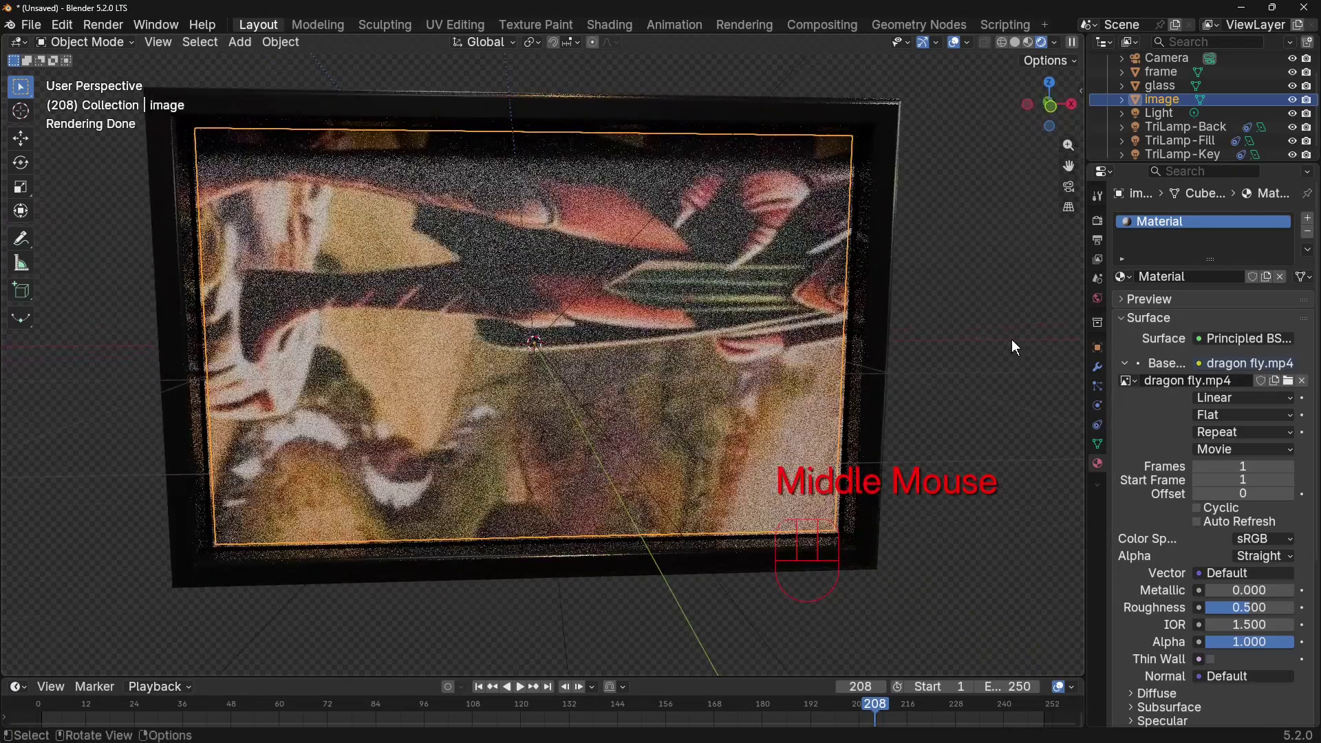
{"action": "key", "text": "KP_1"}
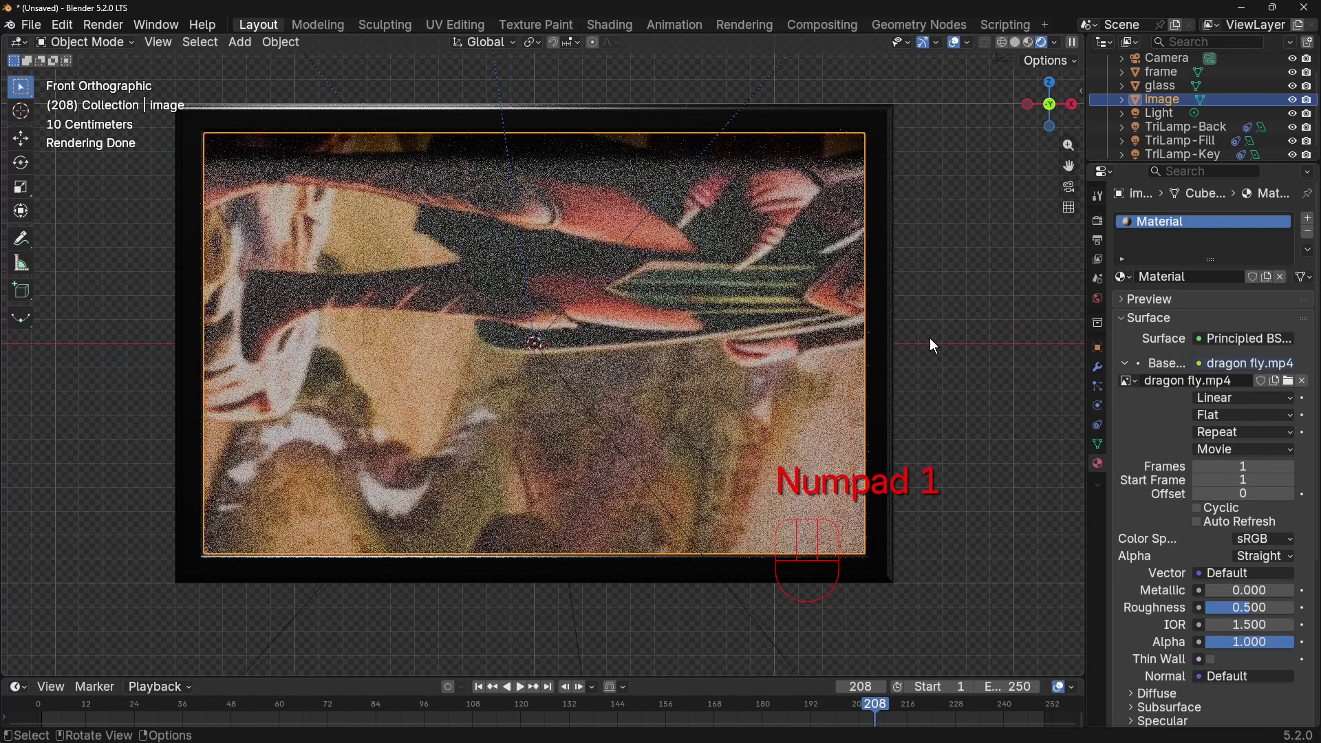
{"action": "double_click", "coordinate": [1201, 220]}
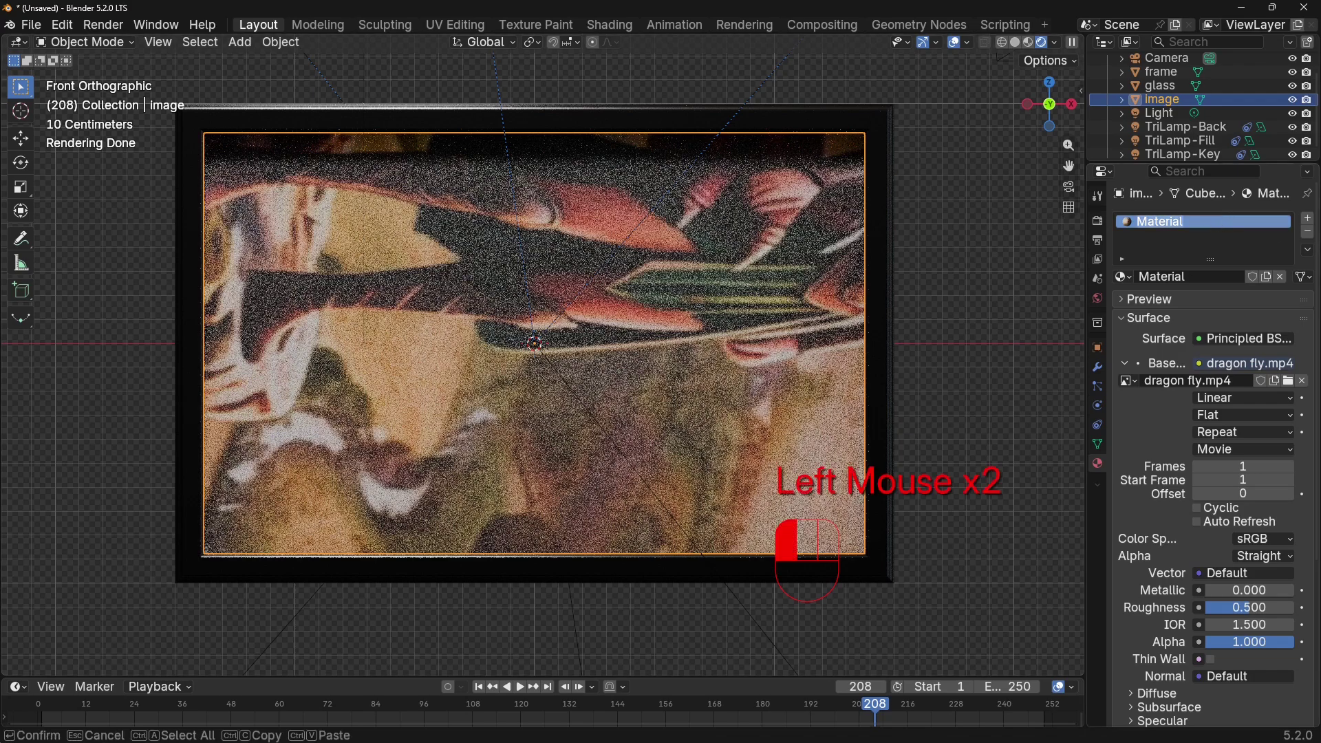
{"action": "type", "text": "film"}
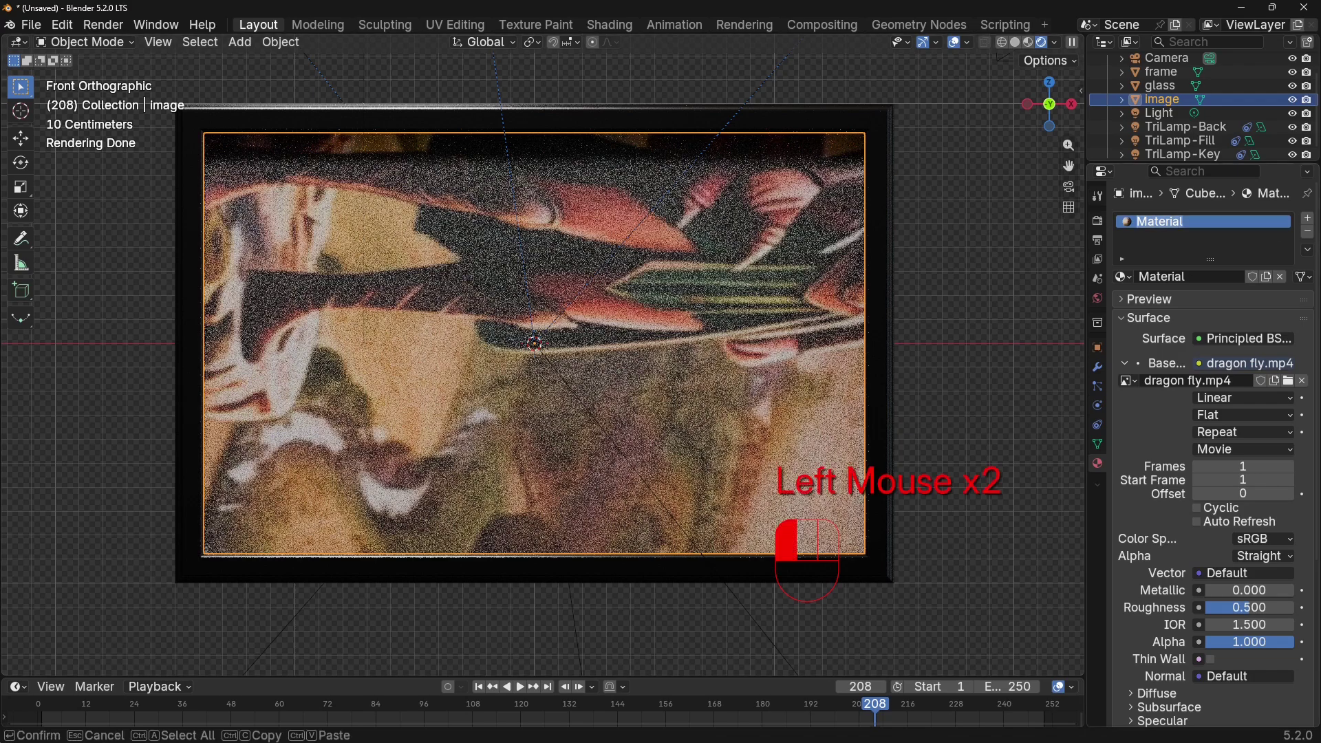
{"action": "key", "text": "Return"}
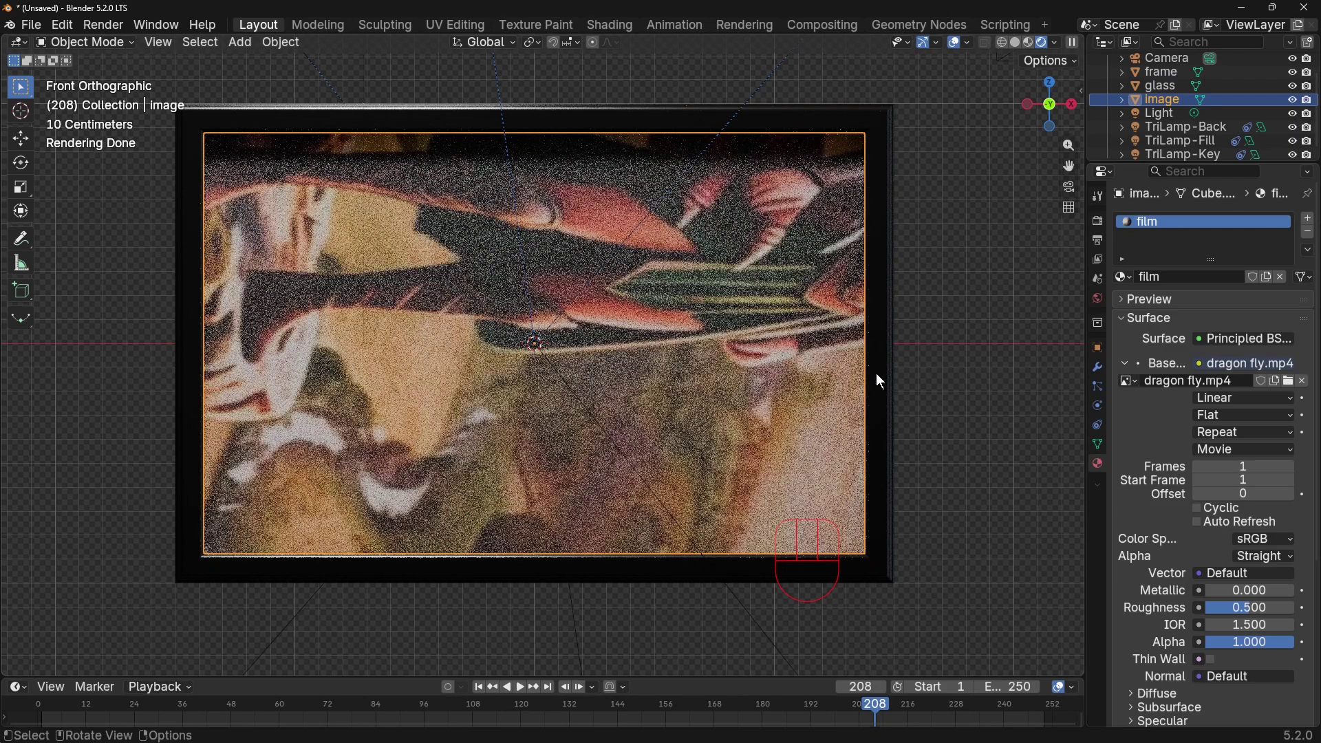
Unwrap all faces of the image panel in Edit Mode using Project from View in the front orthographic view
{"action": "key", "text": "Tab"}
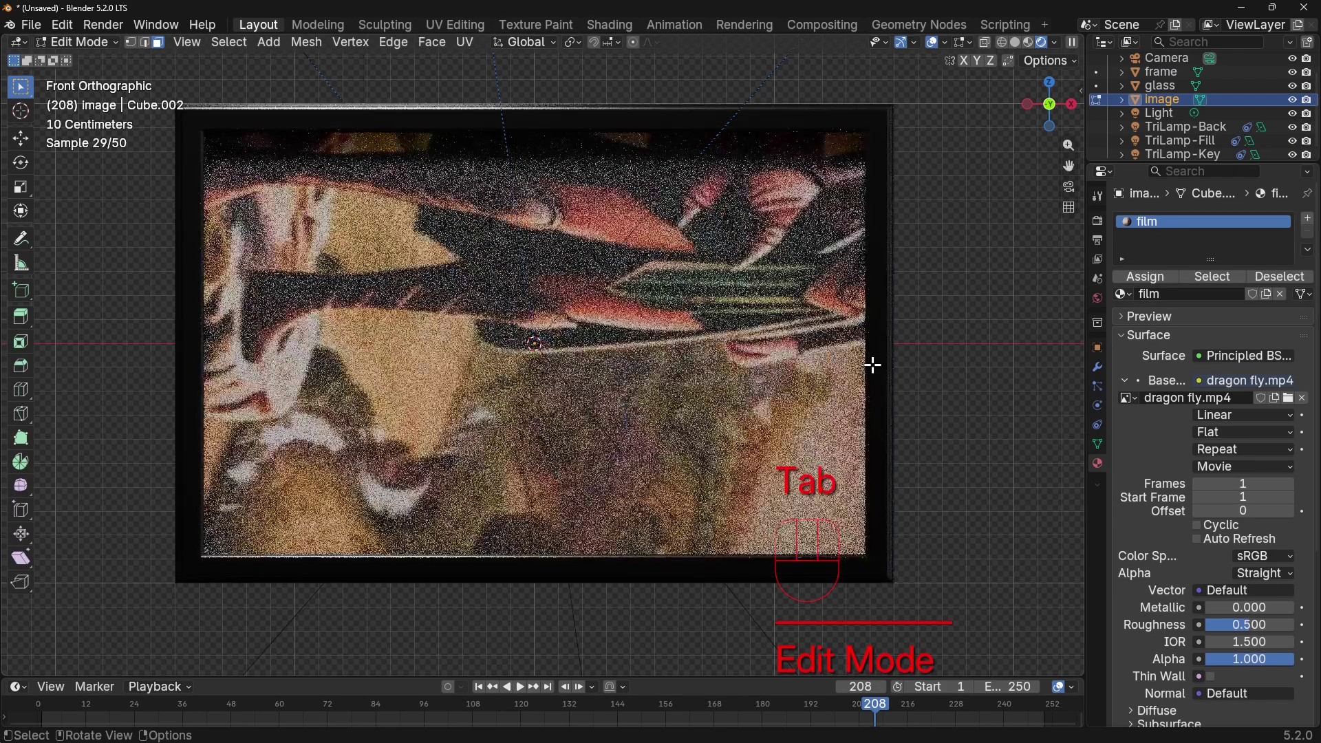
{"action": "key", "text": "a"}
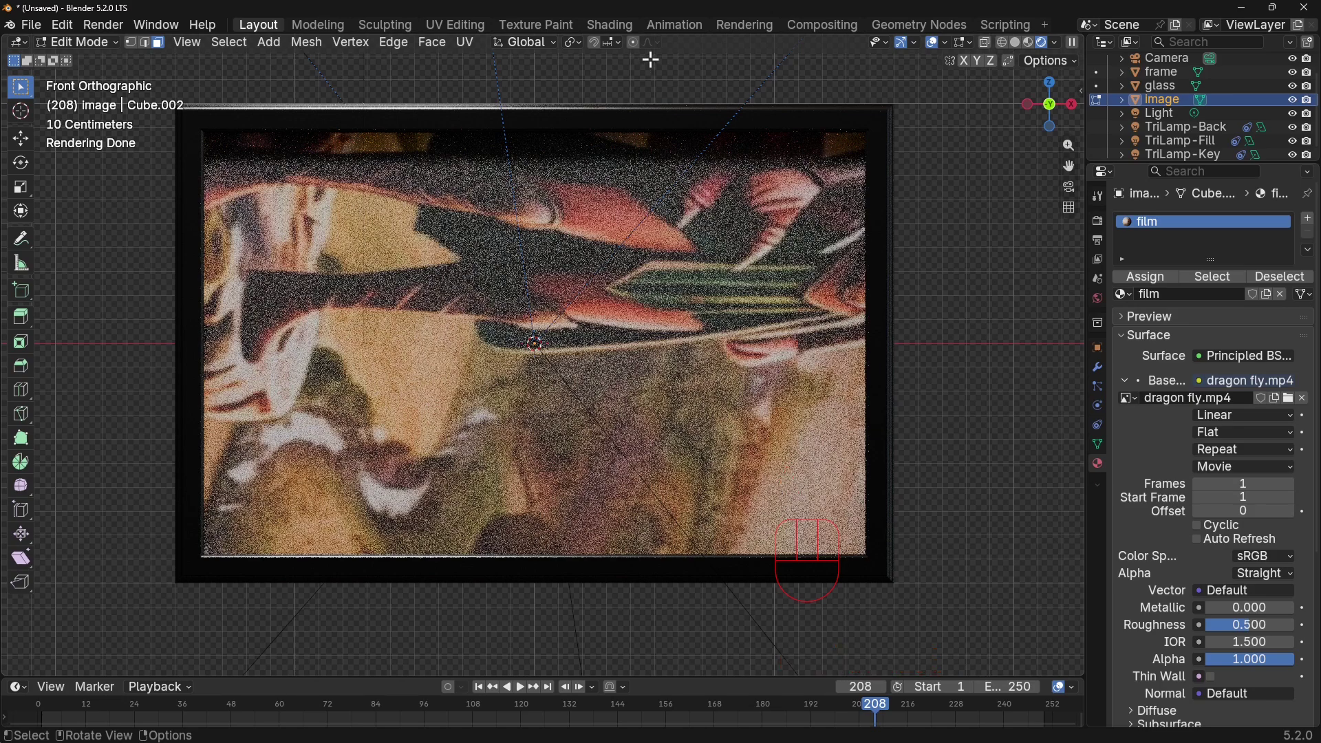
{"action": "key", "text": "u"}
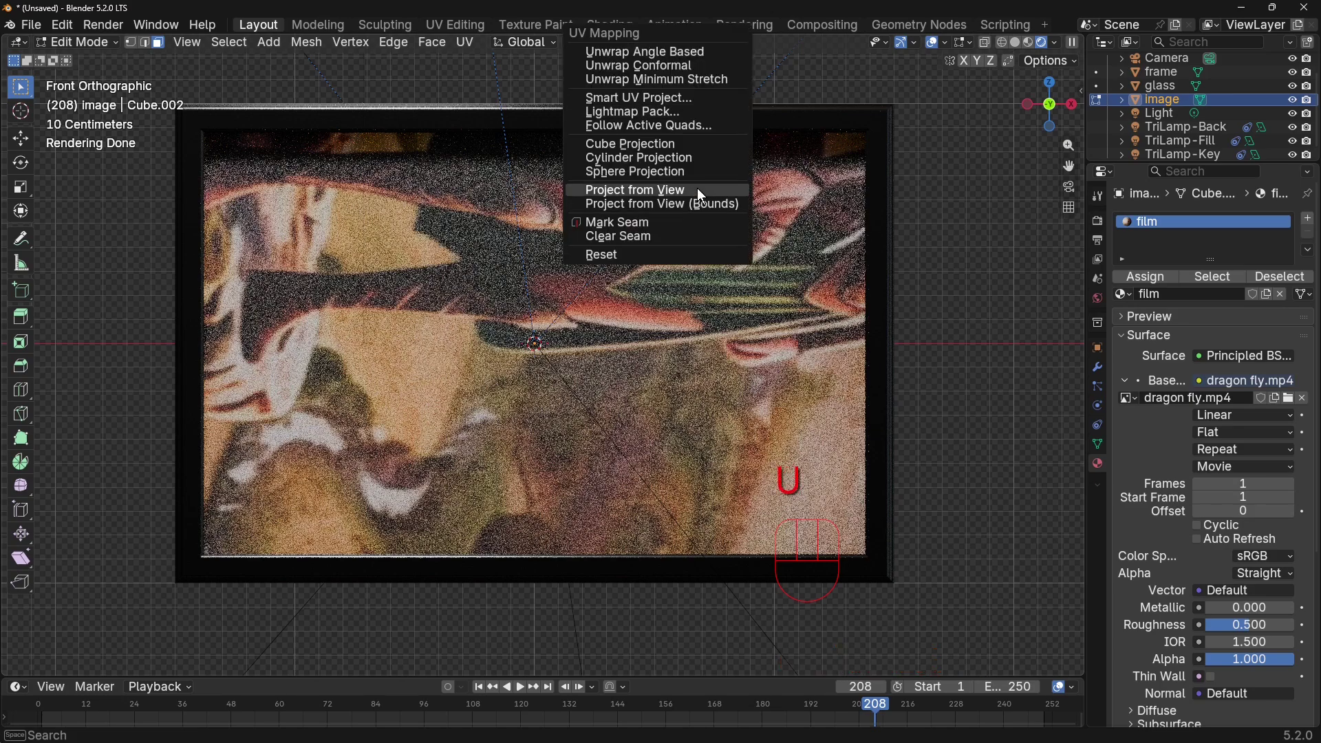
{"action": "left_click", "coordinate": [696, 190]}
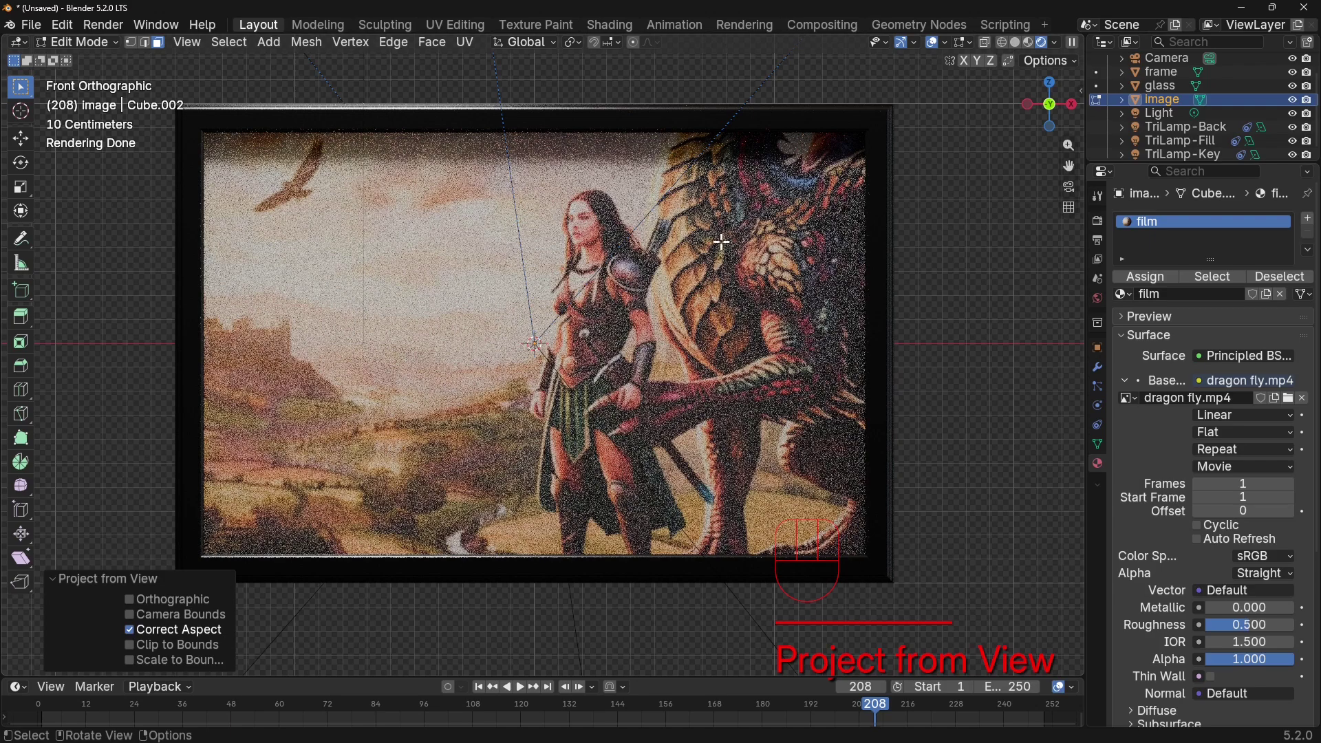
Open the UV Editing workspace for the image panel and set the UV selection mode to vertices
{"action": "left_click", "coordinate": [452, 26]}
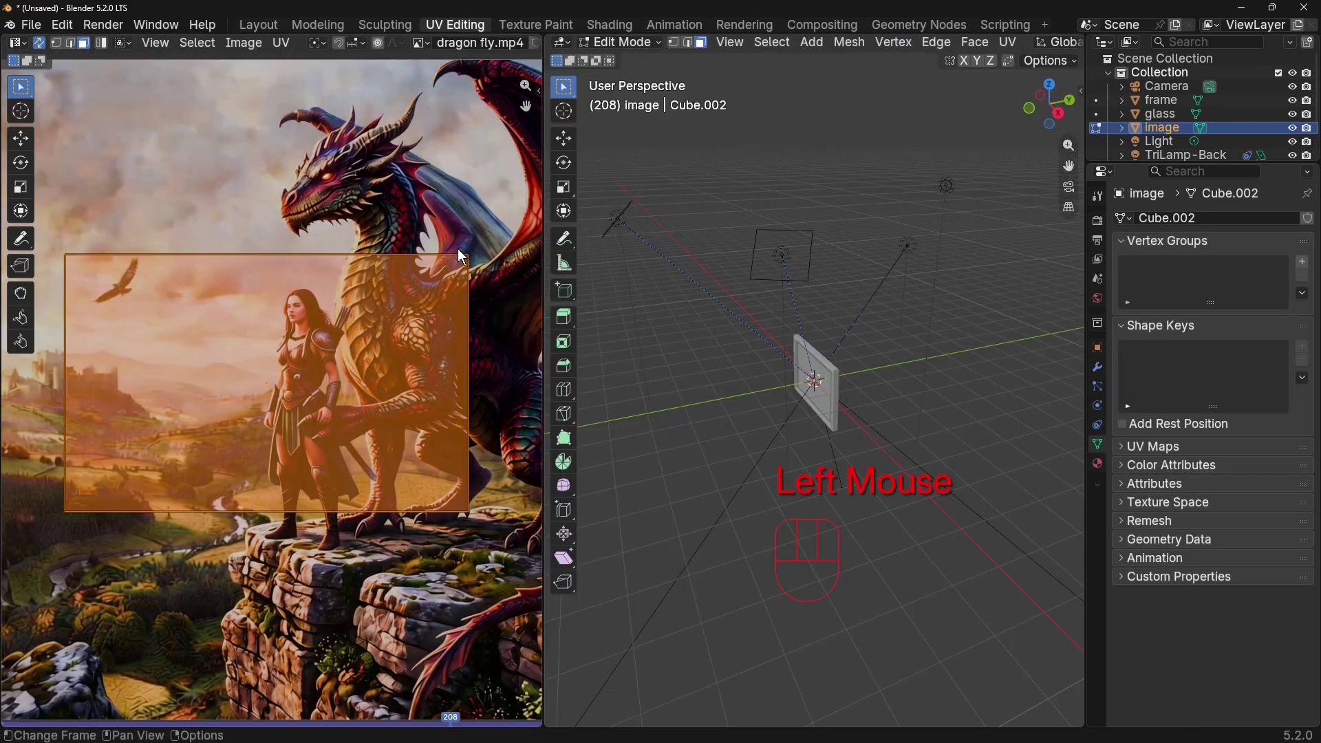
{"action": "scroll", "coordinate": [459, 274], "scroll_direction": "down", "scroll_amount": 2}
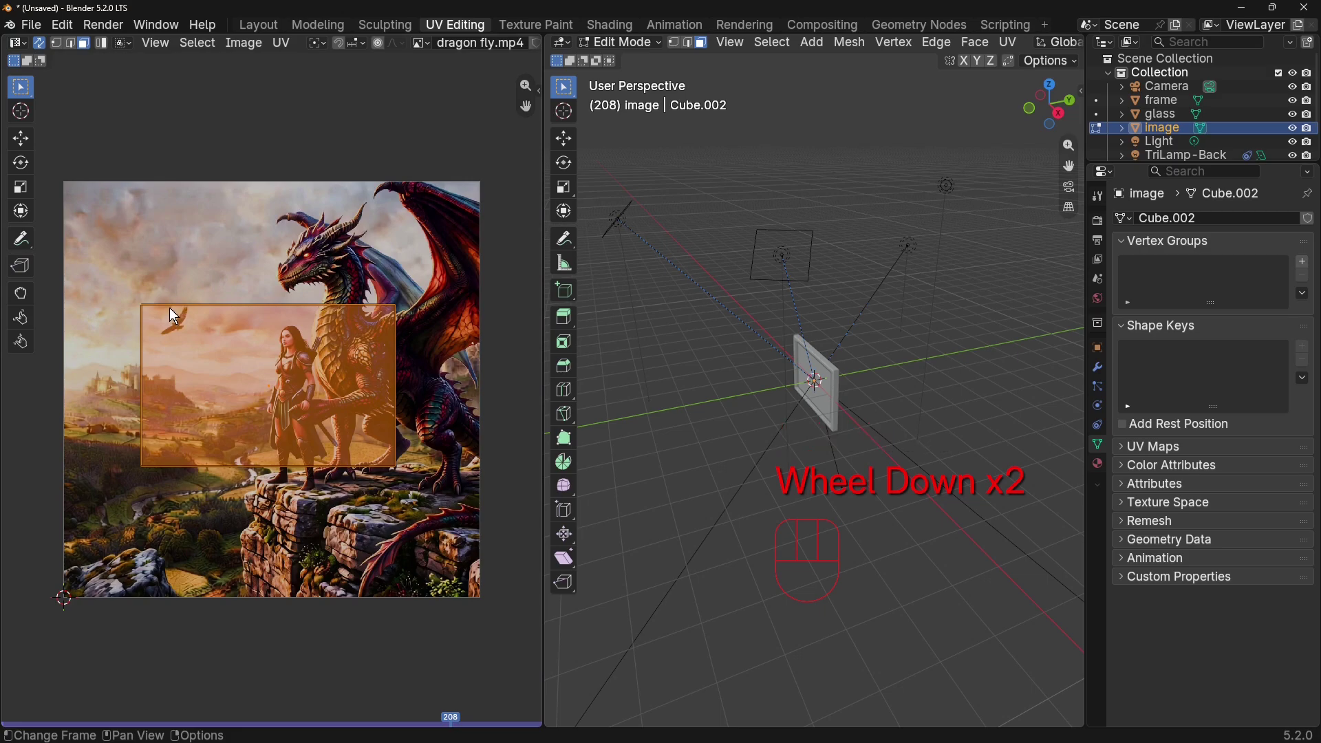
{"action": "key", "text": "Tab"}
{"action": "key", "text": "Tab"}
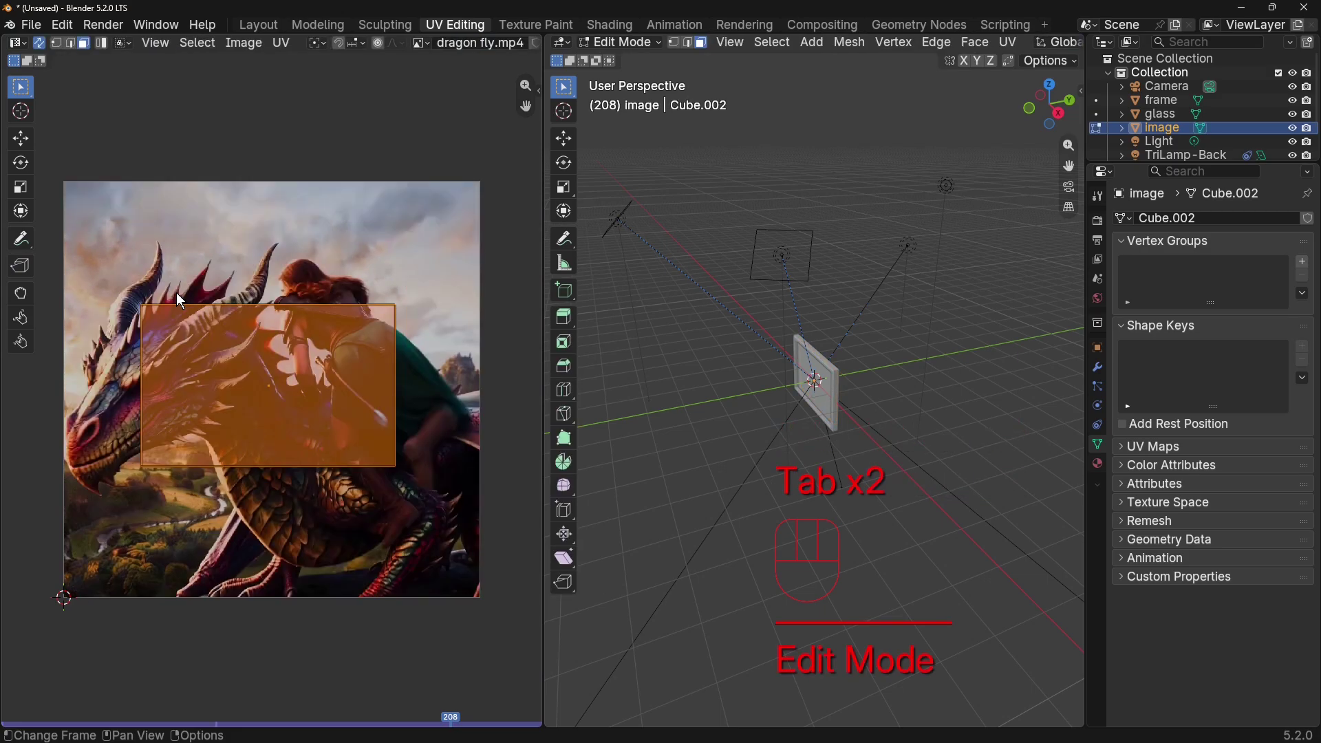
{"action": "key", "text": "Tab"}
{"action": "key", "text": "Tab"}
{"action": "left_click", "coordinate": [147, 305]}
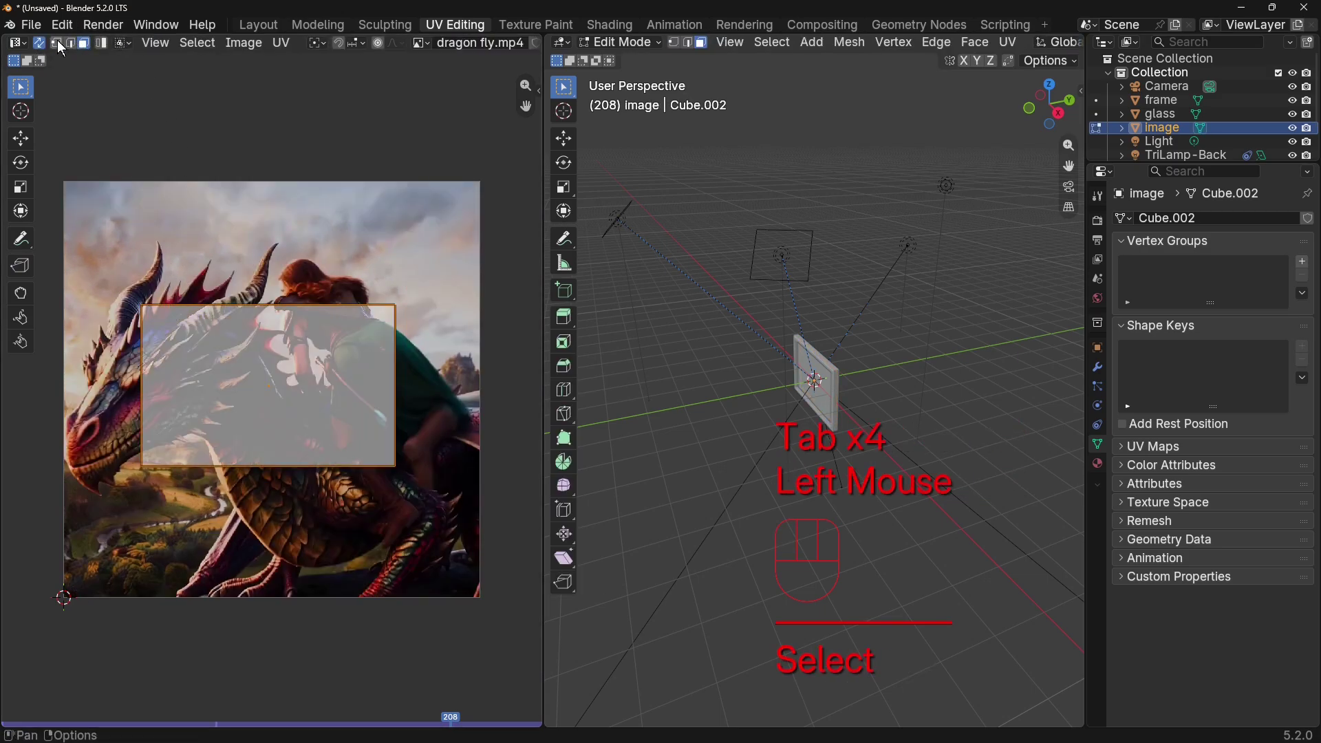
{"action": "left_click", "coordinate": [57, 43]}
Move the four UV corners of the panel's front face outward to the corners of the dragon fly.mp4 image
{"action": "left_click", "coordinate": [141, 305]}
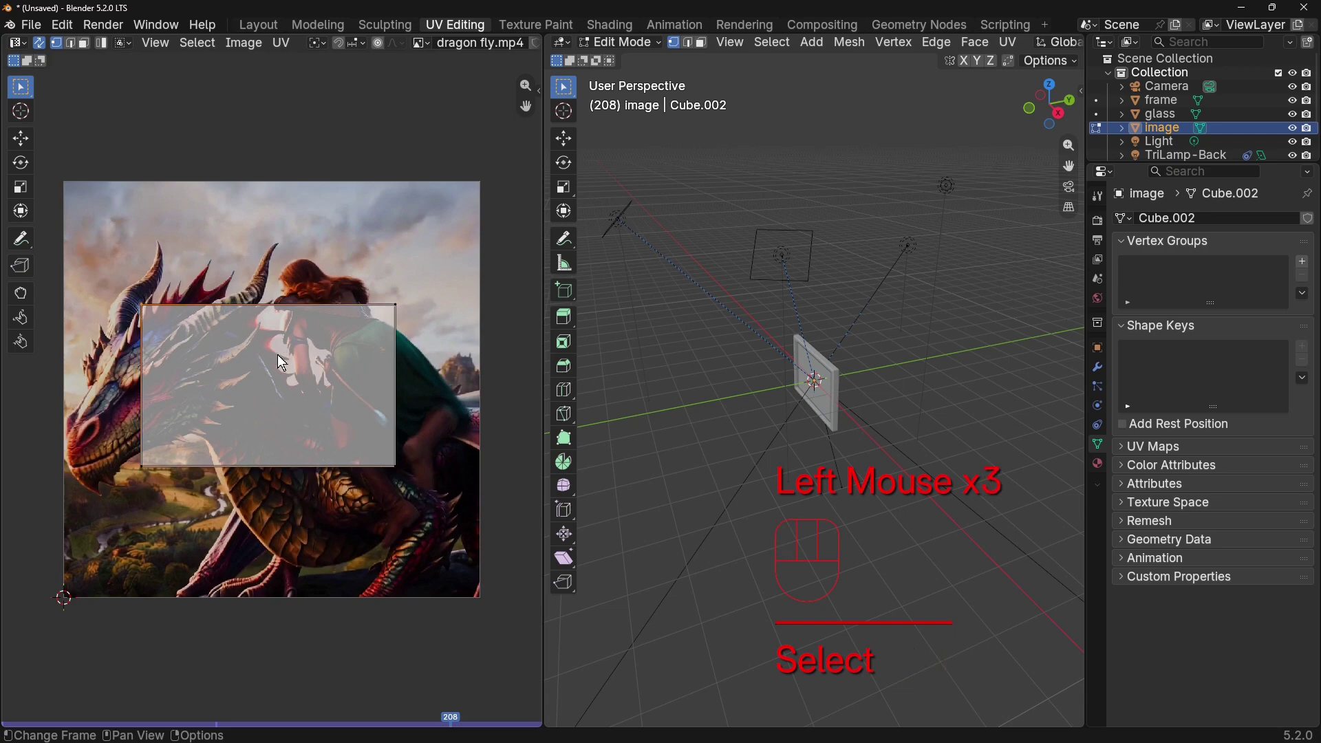
{"action": "key", "text": "g"}
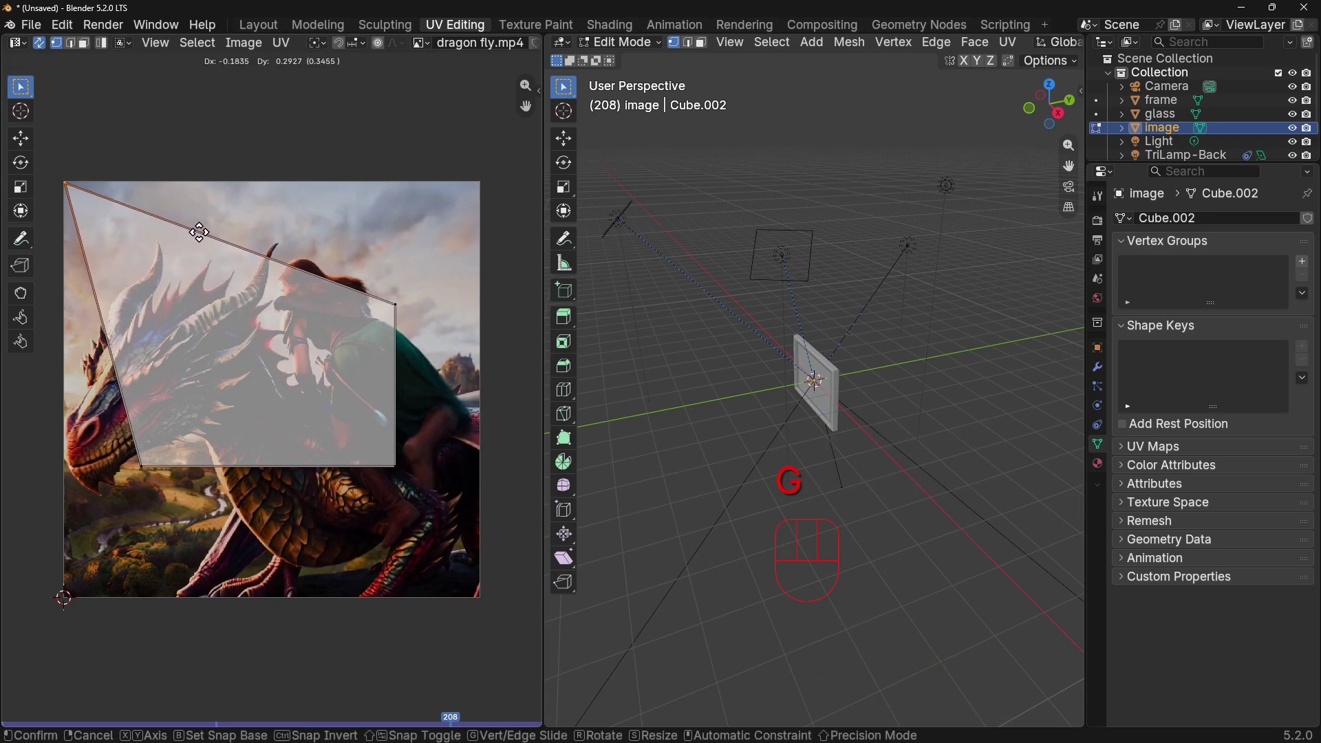
{"action": "left_click", "coordinate": [199, 233]}
{"action": "double_click", "coordinate": [394, 301]}
{"action": "key", "text": "g"}
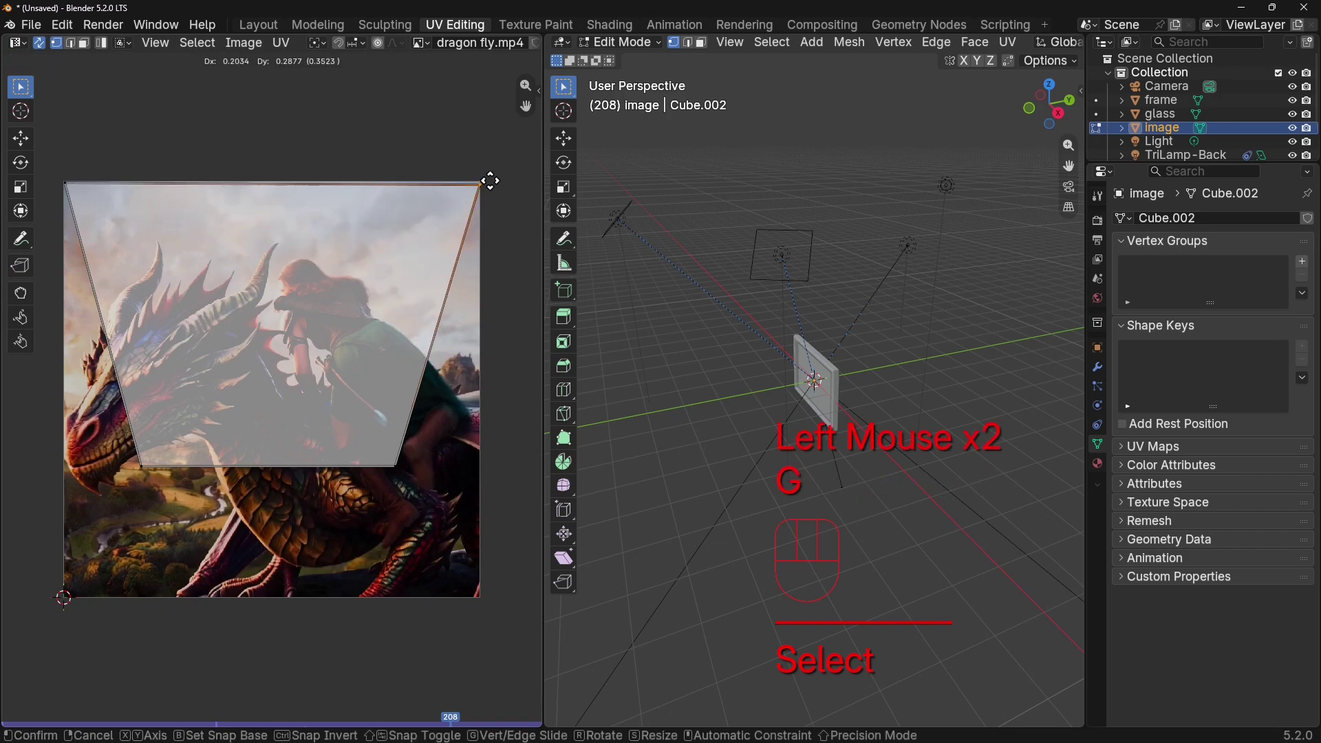
{"action": "left_click", "coordinate": [425, 277]}
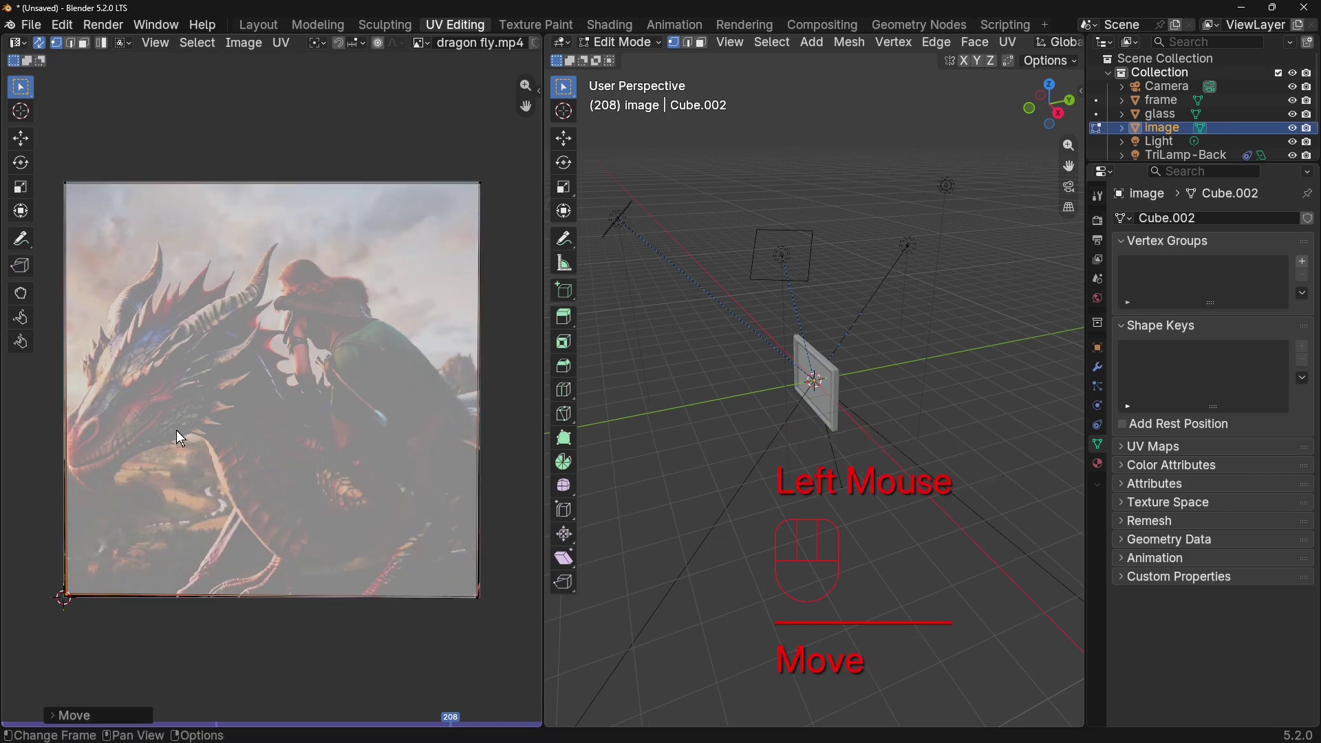
Fine-tune the lower-left UV vertex so it sits on the image's lower-left corner
{"action": "scroll", "coordinate": [180, 438], "scroll_direction": "up", "scroll_amount": 2}
{"action": "middle_click_drag", "start_coordinate": [348, 304], "coordinate": [231, 606], "text": "shift"}
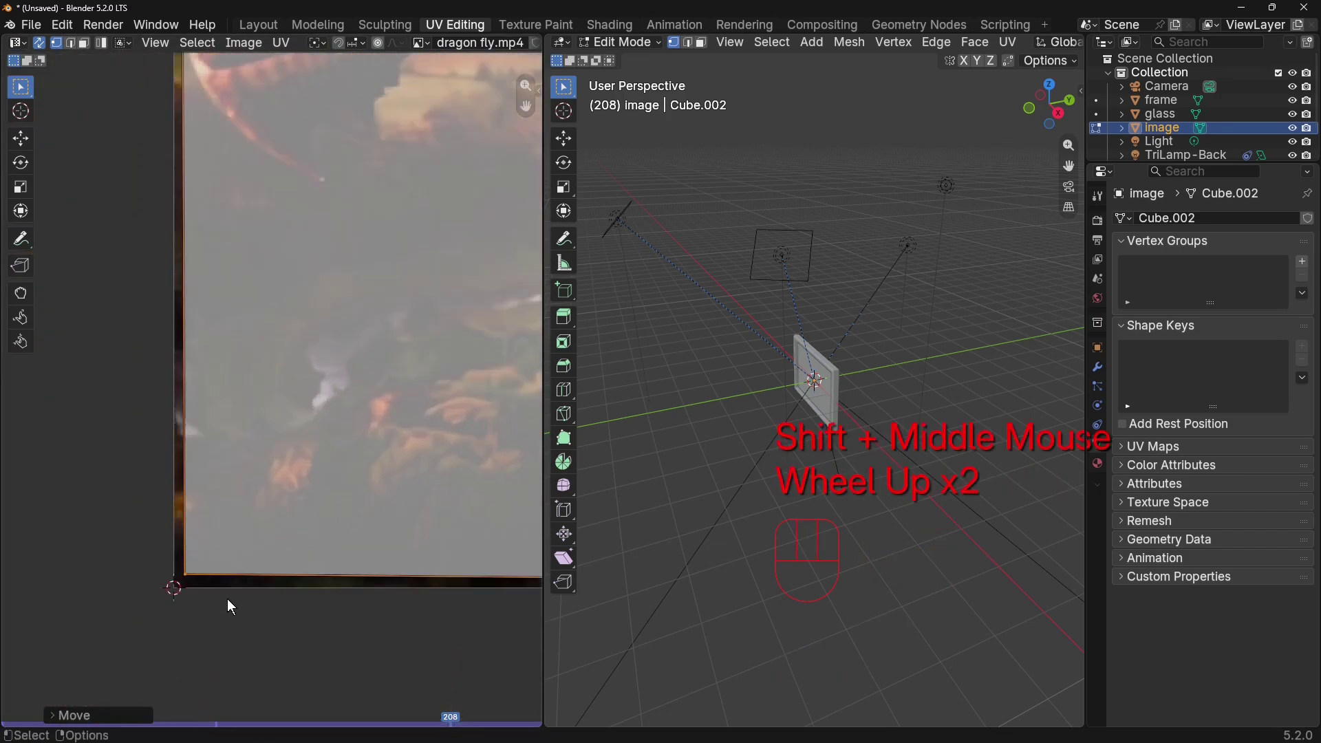
{"action": "scroll", "coordinate": [241, 571], "scroll_direction": "up", "scroll_amount": 3}
{"action": "middle_click_drag", "start_coordinate": [250, 534], "coordinate": [450, 294], "text": "shift"}
{"action": "left_click", "coordinate": [317, 472]}
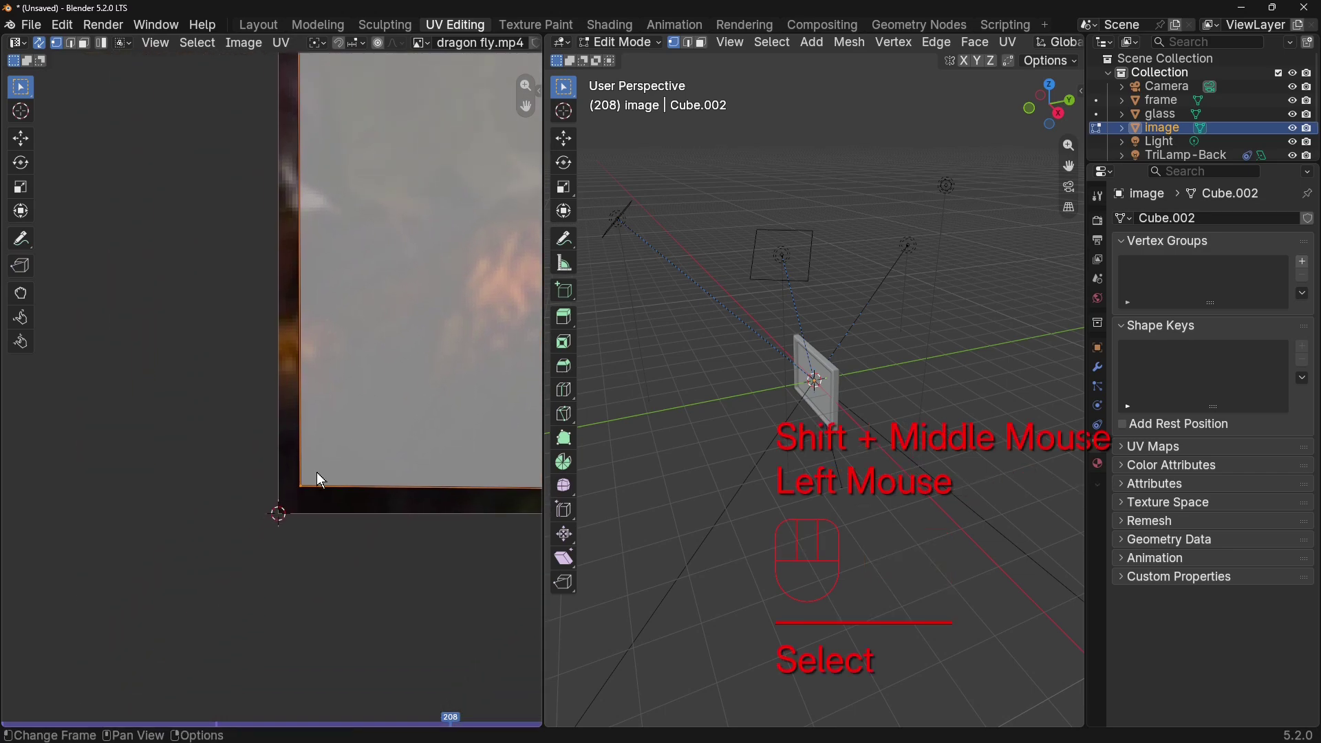
{"action": "key", "text": "g"}
{"action": "left_click", "coordinate": [295, 499]}
Align the upper-left UV vertex with the image's upper-left corner, moving it about -0.003 in X and 0.002 in Y
{"action": "scroll", "coordinate": [317, 447], "scroll_direction": "down", "scroll_amount": 3}
{"action": "scroll", "coordinate": [332, 414], "scroll_direction": "down", "scroll_amount": 1, "text": "shift"}
{"action": "middle_click_drag", "start_coordinate": [332, 414], "coordinate": [341, 635], "text": "shift"}
{"action": "left_click", "coordinate": [283, 208]}
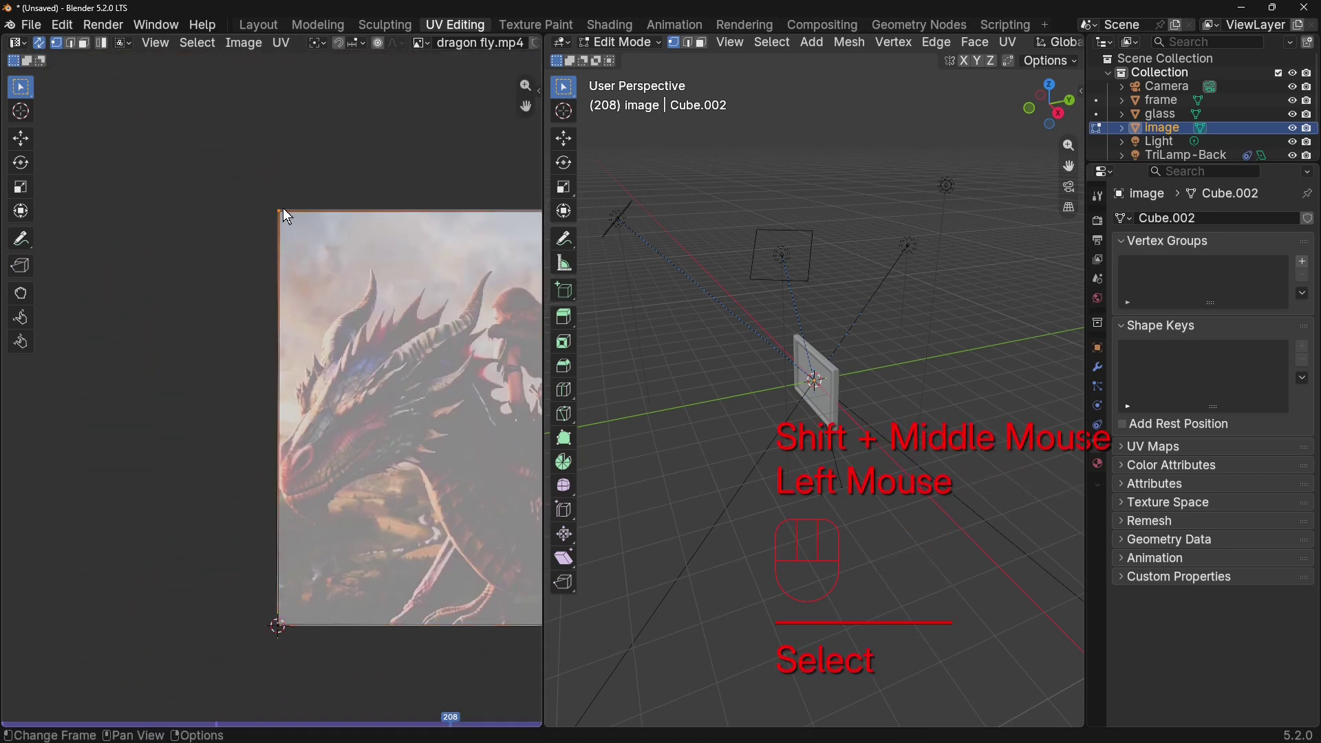
{"action": "key", "text": "KP_Decimal"}
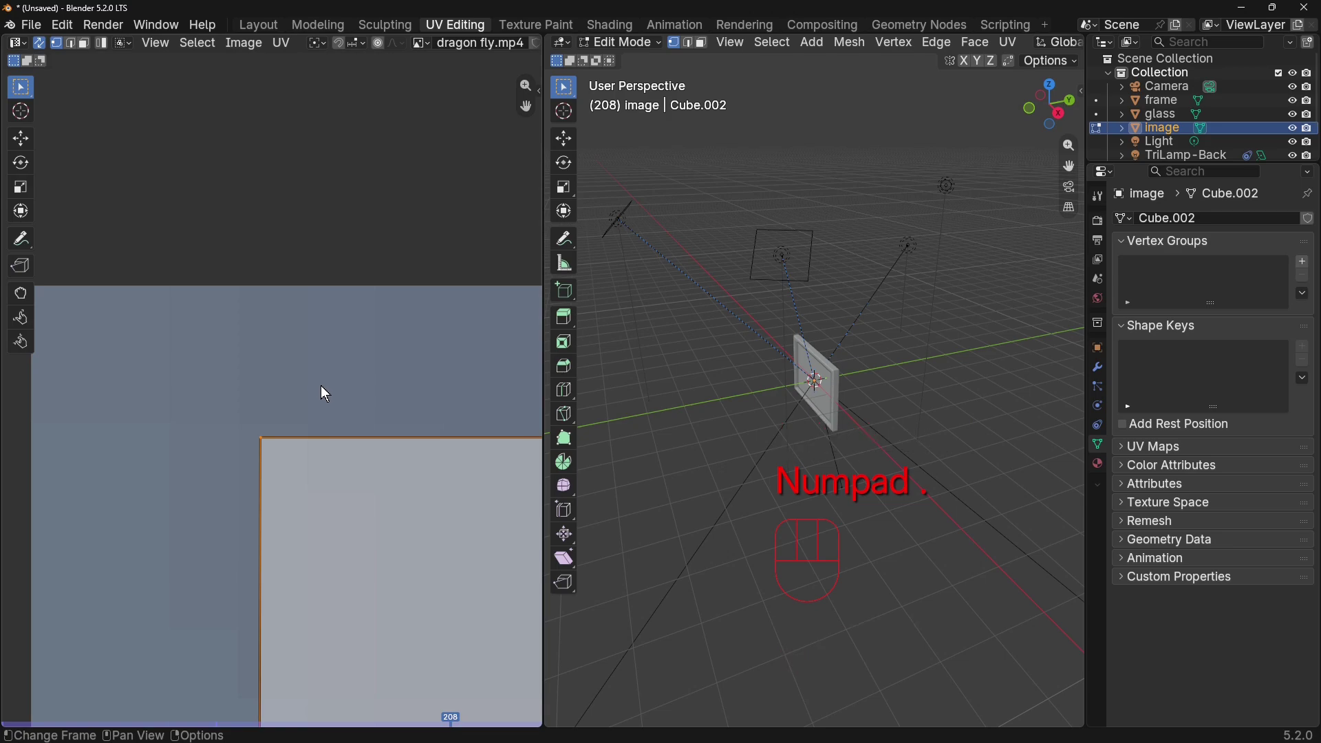
{"action": "left_click_drag", "start_coordinate": [320, 386], "coordinate": [284, 379]}
{"action": "scroll", "coordinate": [284, 379], "scroll_direction": "down", "scroll_amount": 4}
{"action": "scroll", "coordinate": [284, 383], "scroll_direction": "down", "scroll_amount": 1}
{"action": "scroll", "coordinate": [328, 421], "scroll_direction": "up", "scroll_amount": 4}
{"action": "key", "text": "g"}
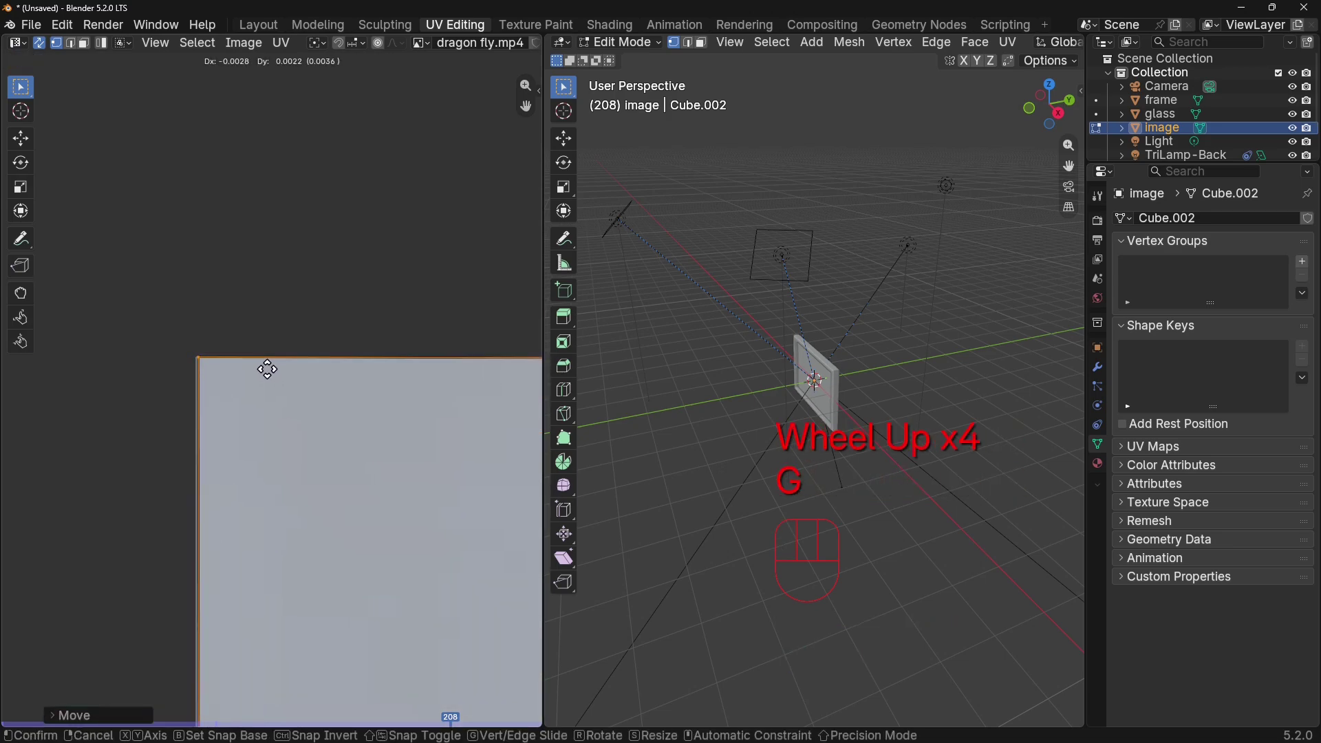
{"action": "left_click", "coordinate": [265, 369]}
Align the upper-right UV vertex with the image's upper-right corner, moving it about -0.001 in X and 0.002 in Y
{"action": "scroll", "coordinate": [331, 413], "scroll_direction": "down", "scroll_amount": 1}
{"action": "scroll", "coordinate": [328, 412], "scroll_direction": "down", "scroll_amount": 4}
{"action": "left_click", "coordinate": [430, 388]}
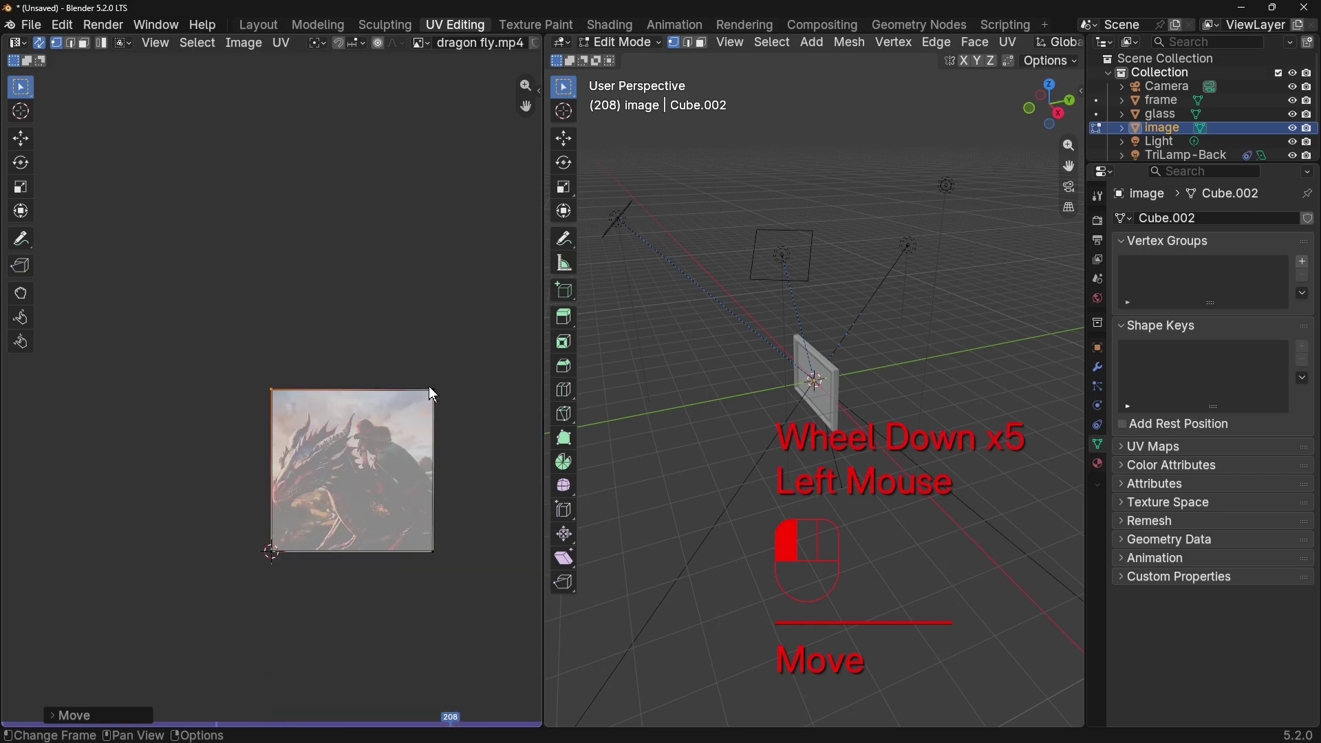
{"action": "key", "text": "KP_Decimal"}
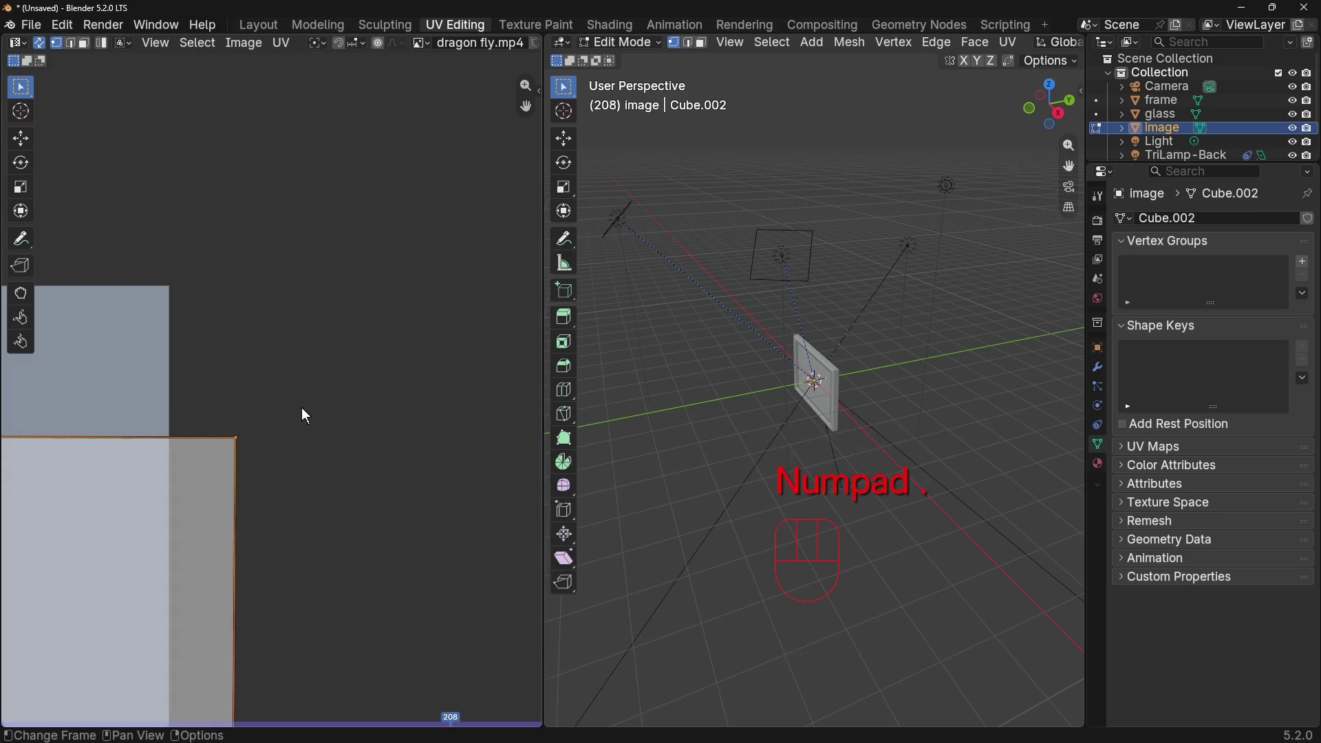
{"action": "key", "text": "g"}
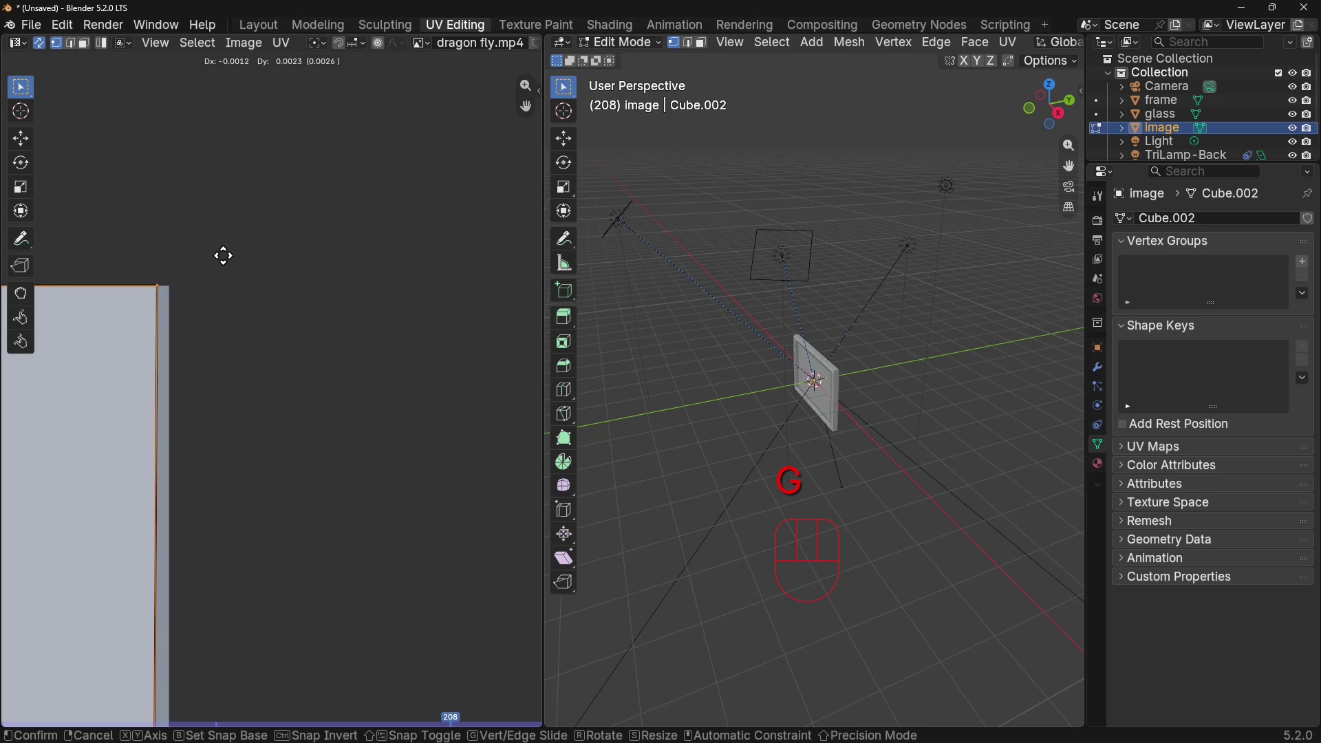
{"action": "left_click", "coordinate": [229, 259]}
Move the lower-right UV vertex onto the image's lower-right corner
{"action": "scroll", "coordinate": [268, 360], "scroll_direction": "down", "scroll_amount": 4}
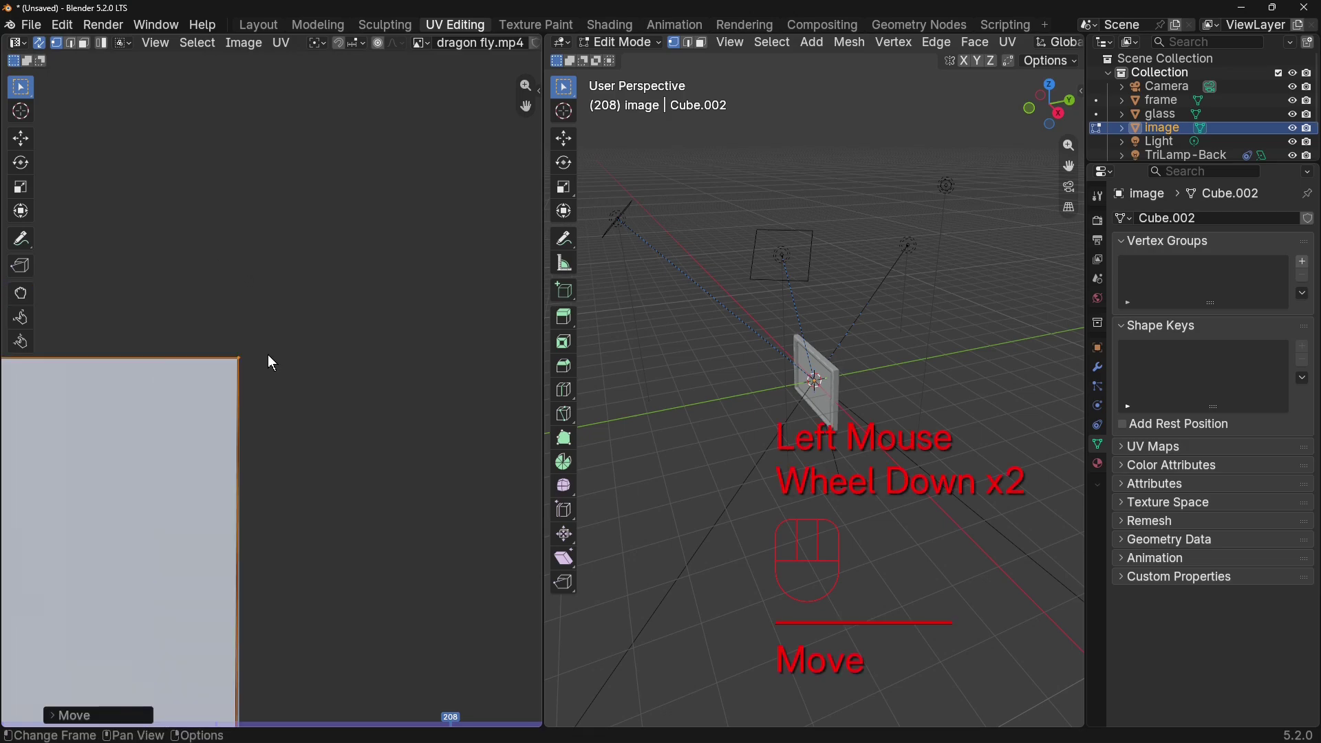
{"action": "middle_click_drag", "start_coordinate": [268, 360], "coordinate": [369, 569], "text": "shift"}
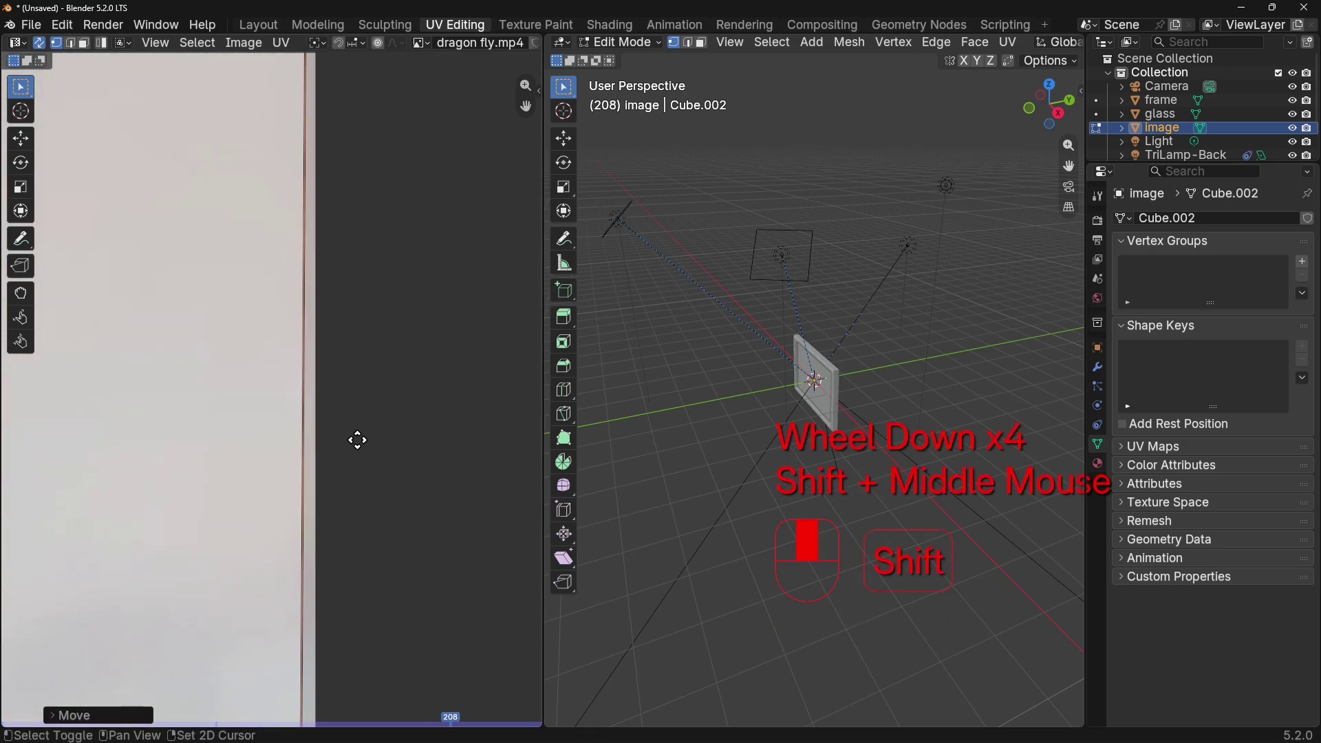
{"action": "scroll", "coordinate": [389, 571], "scroll_direction": "down", "scroll_amount": 1}
{"action": "scroll", "coordinate": [385, 563], "scroll_direction": "down", "scroll_amount": 4}
{"action": "left_click", "coordinate": [293, 535]}
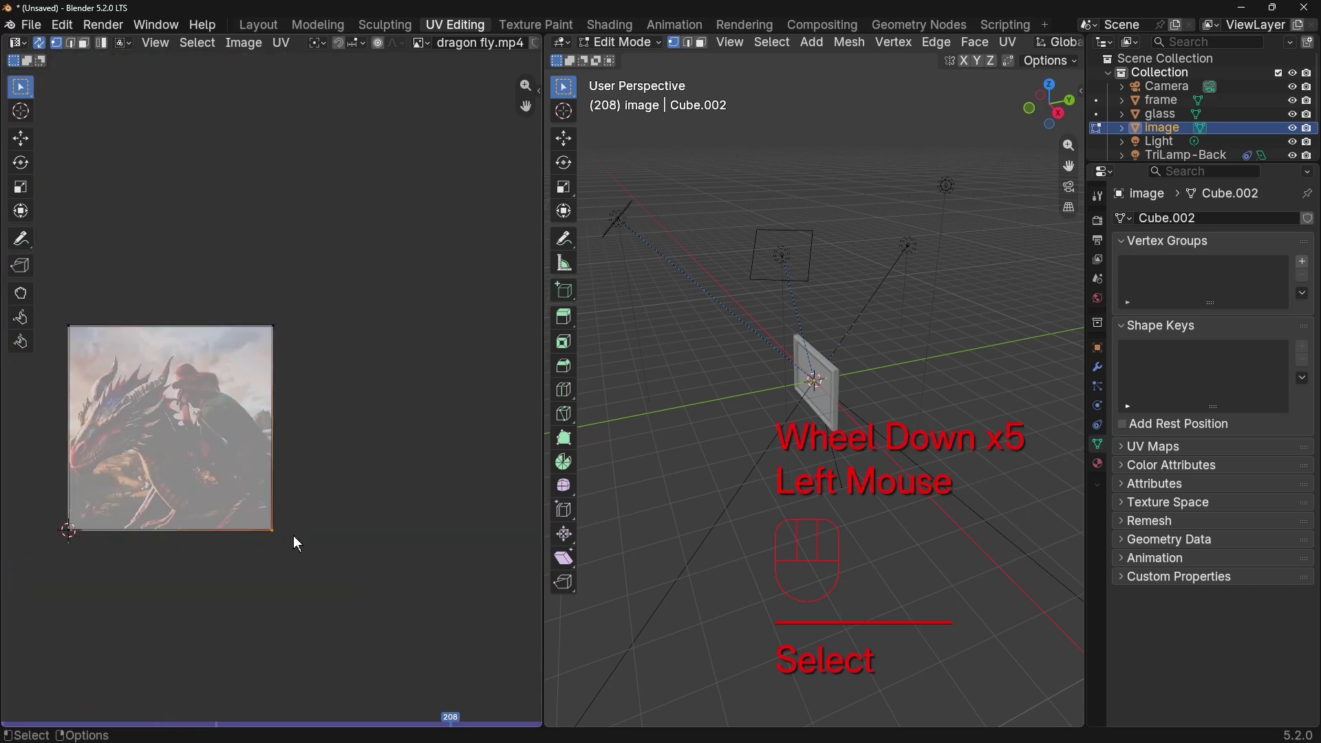
{"action": "key", "text": "KP_Decimal"}
{"action": "scroll", "coordinate": [290, 696], "scroll_direction": "down", "scroll_amount": 3}
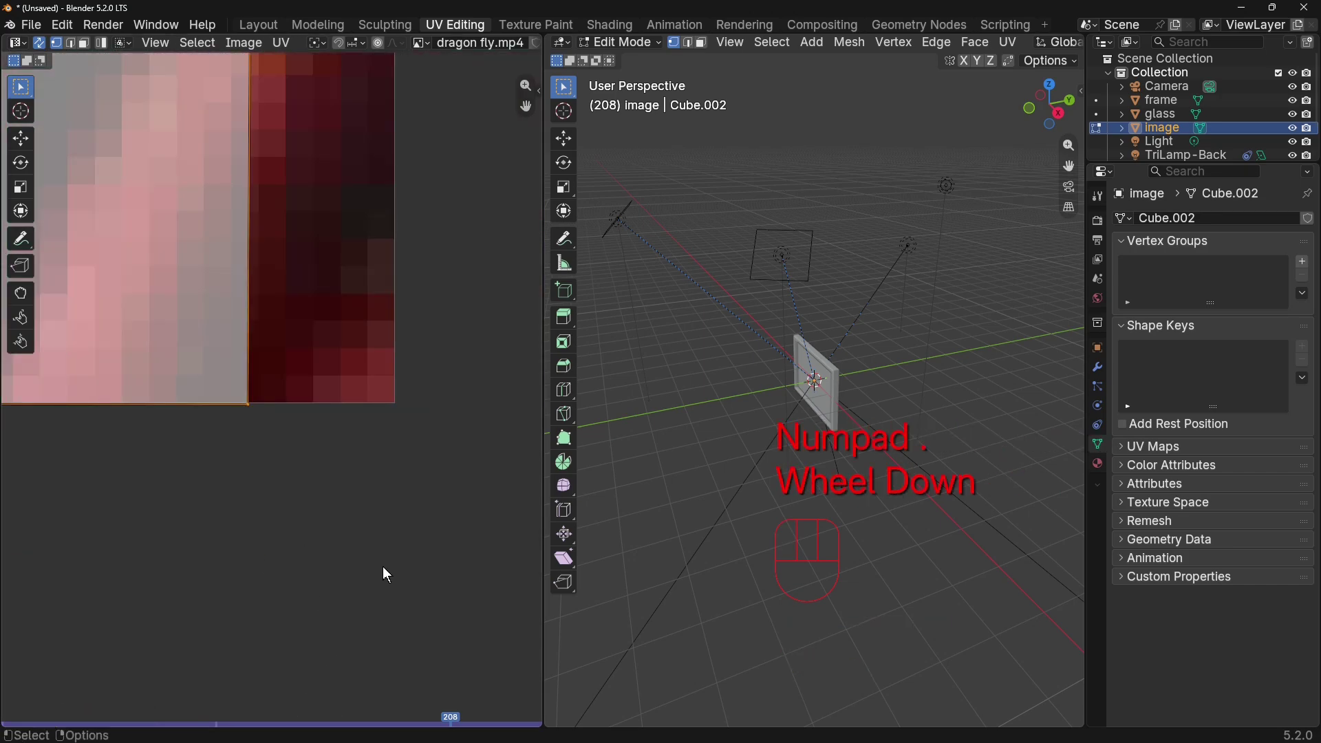
{"action": "left_click", "coordinate": [526, 562]}
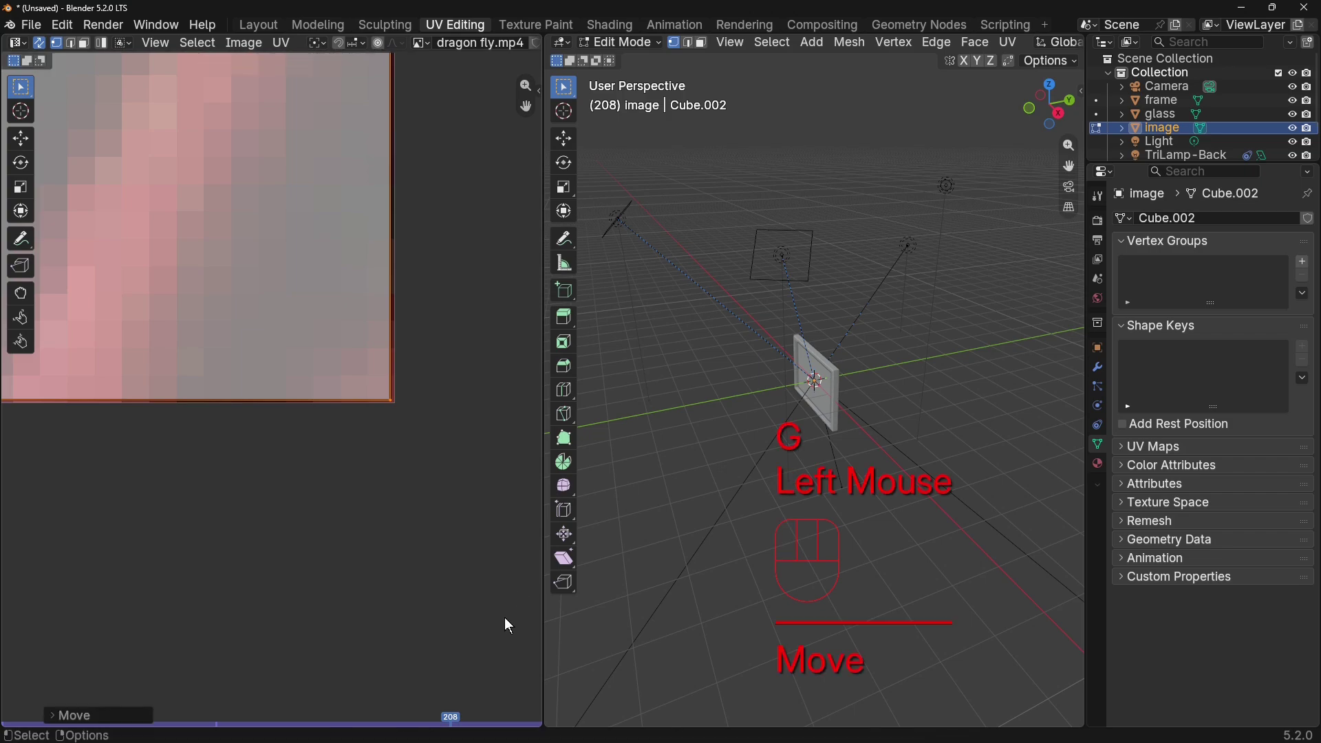
Leave Edit Mode and preview the framed picture with rendered viewport shading, viewed up close from the front
{"action": "key", "text": "Tab"}
{"action": "scroll", "coordinate": [501, 506], "scroll_direction": "down", "scroll_amount": 2}
{"action": "middle_click_drag", "start_coordinate": [561, 547], "coordinate": [764, 475]}
{"action": "scroll", "coordinate": [927, 44], "scroll_direction": "down", "scroll_amount": 7}
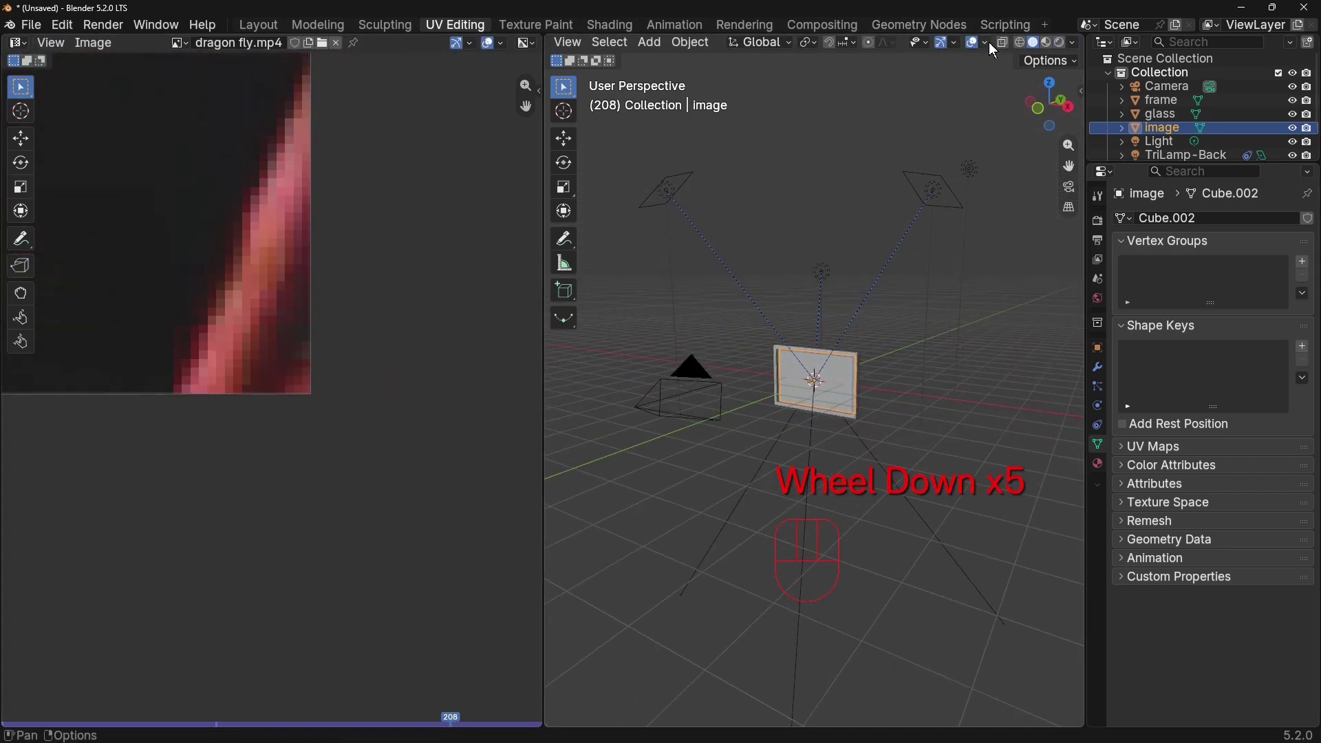
{"action": "left_click", "coordinate": [1060, 43]}
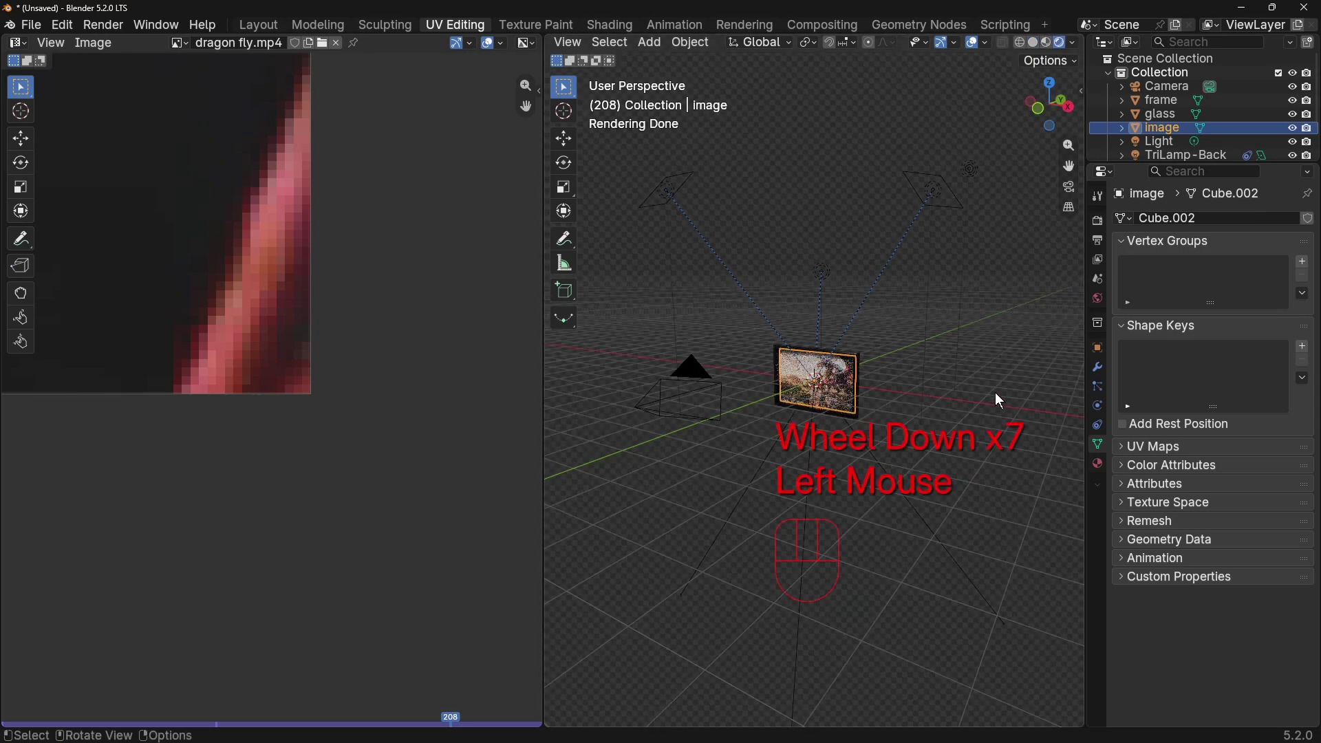
{"action": "scroll", "coordinate": [997, 397], "scroll_direction": "up", "scroll_amount": 4}
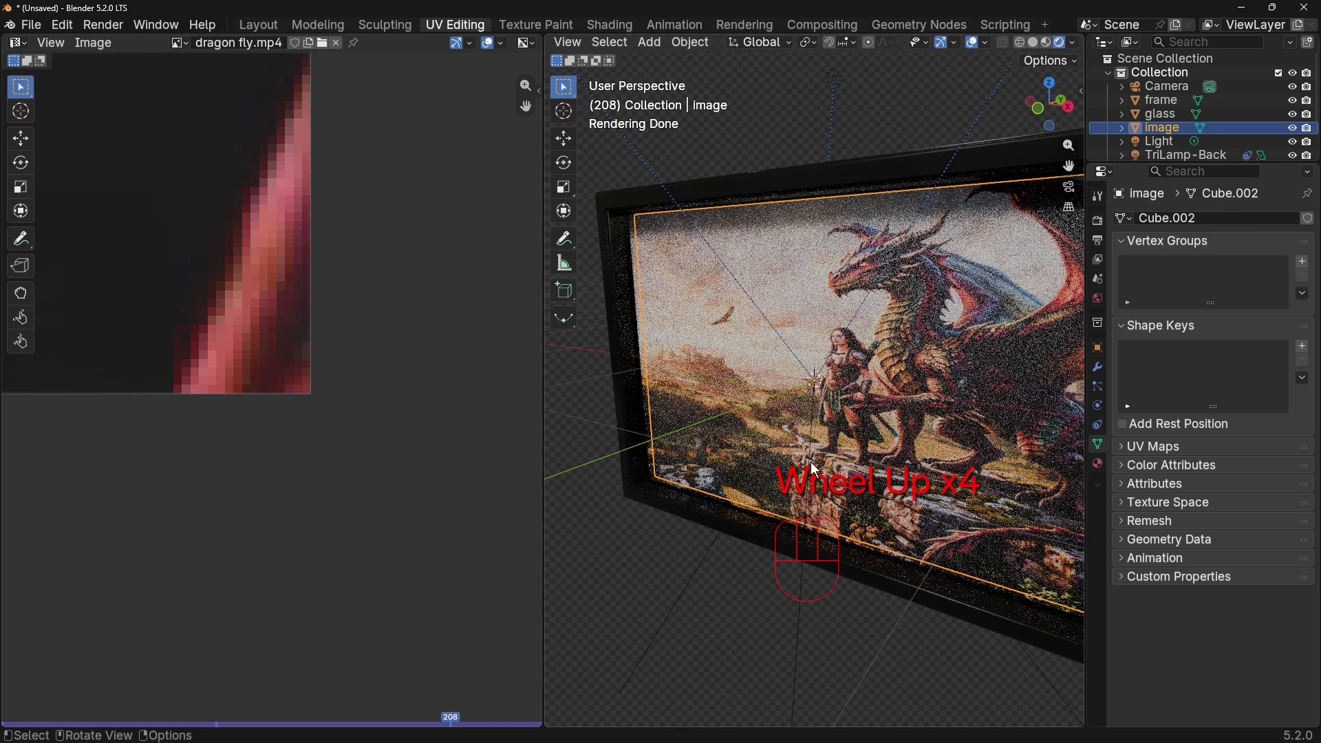
Assign the existing dragon fly.mp4 movie as an image texture to the emission color of the image object's film material
{"action": "left_click", "coordinate": [698, 465]}
{"action": "left_click", "coordinate": [827, 369]}
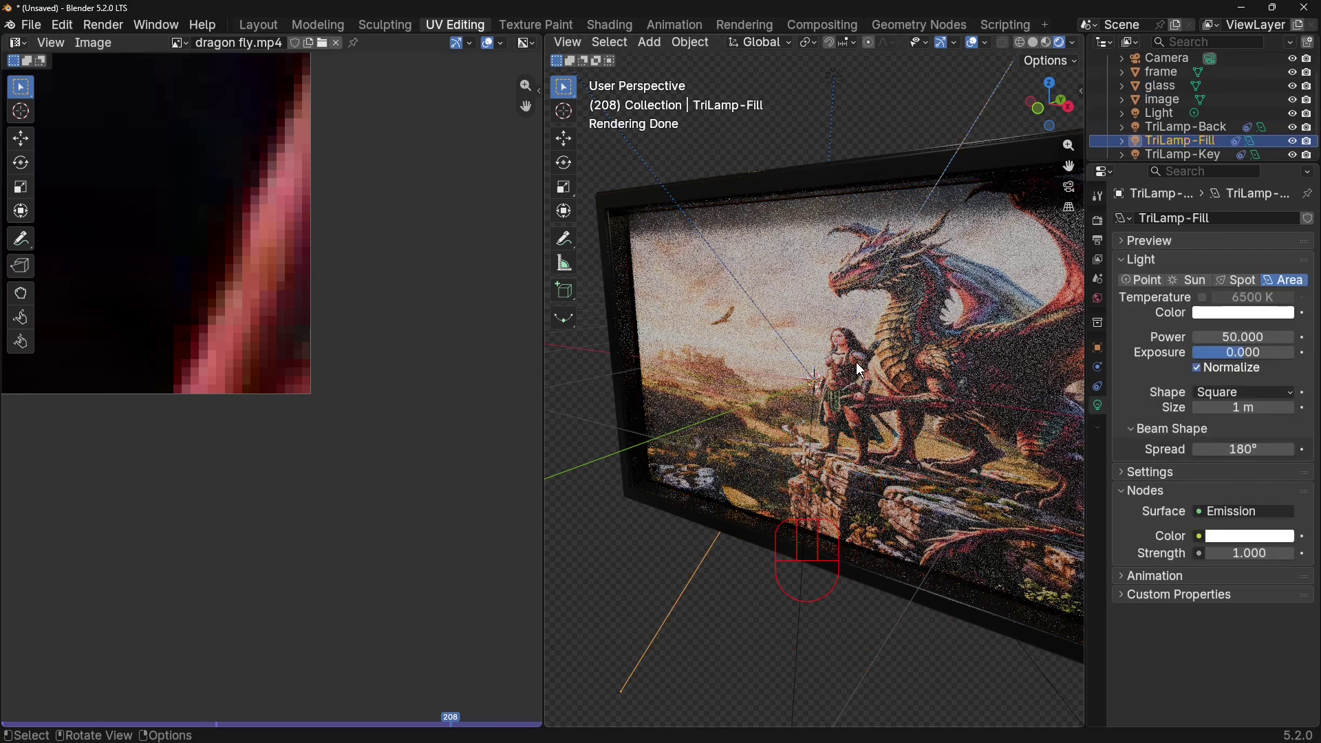
{"action": "middle_click_drag", "start_coordinate": [860, 369], "coordinate": [824, 369]}
{"action": "left_click", "coordinate": [894, 382]}
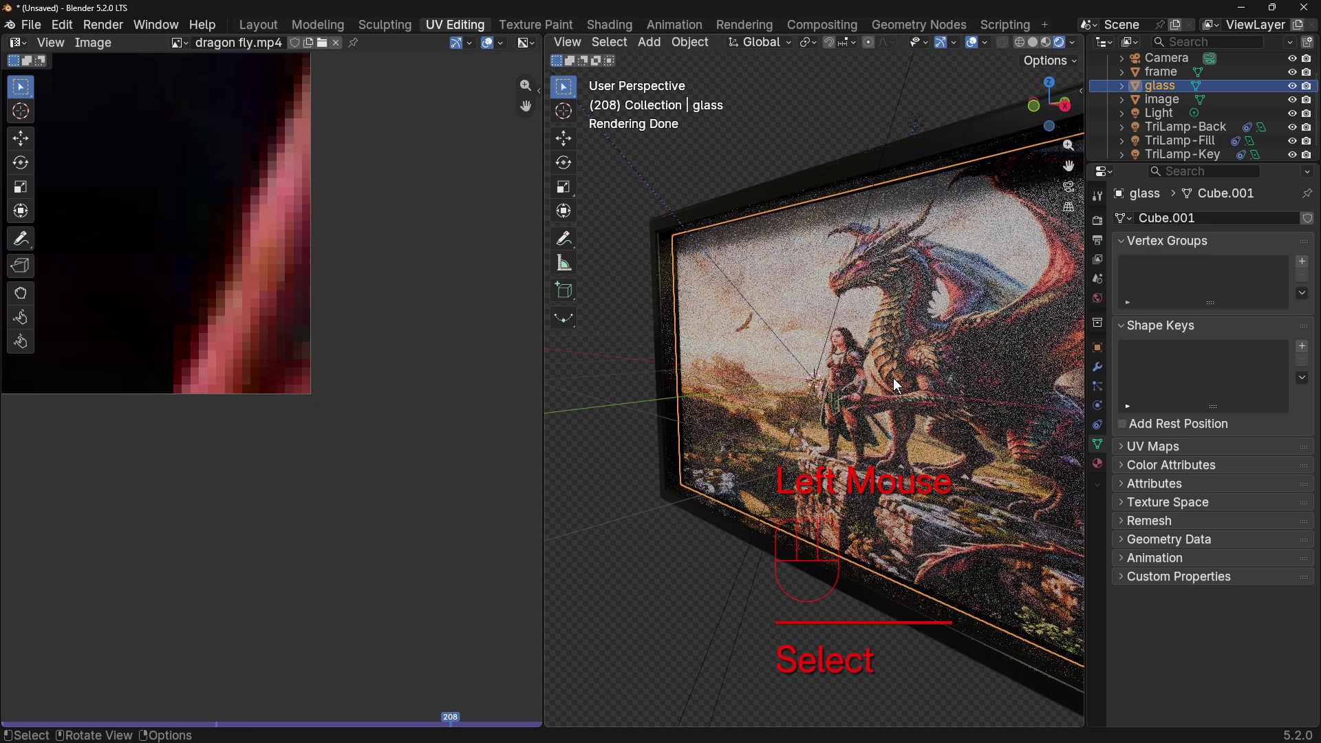
{"action": "left_click", "coordinate": [1175, 98]}
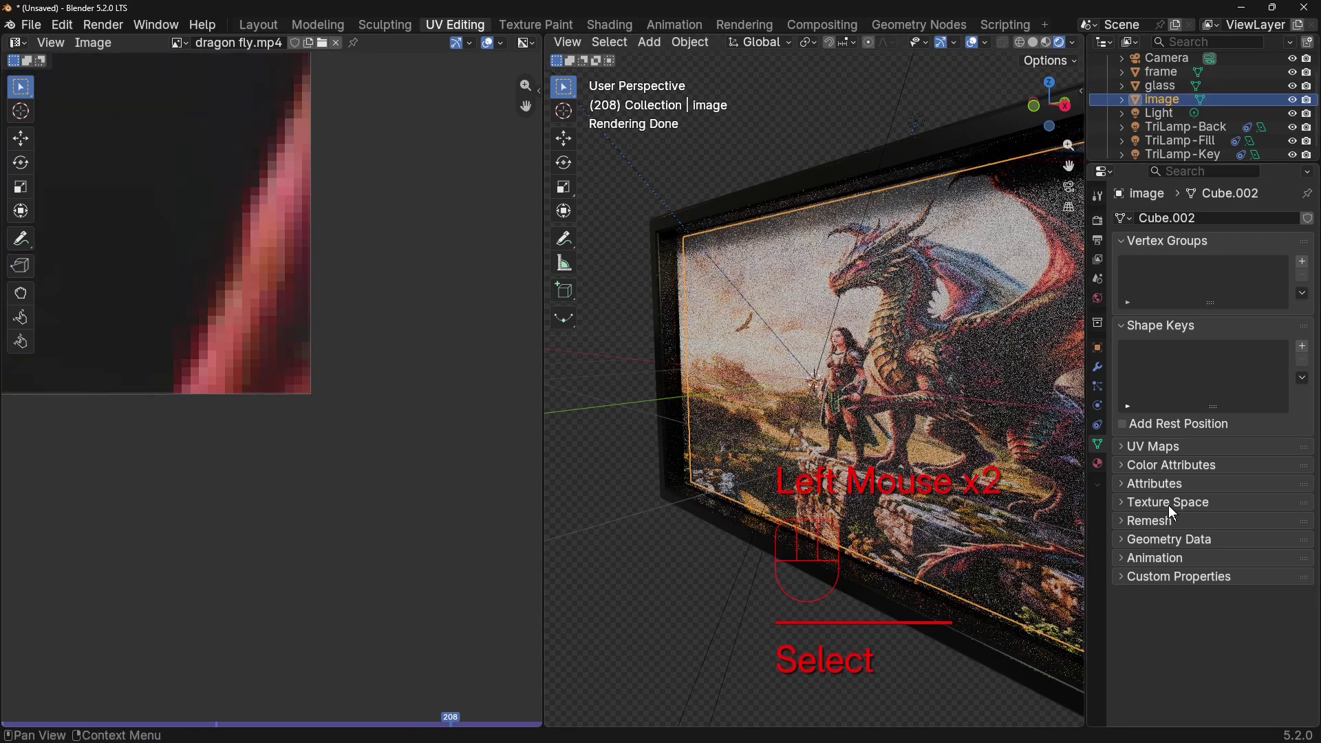
{"action": "left_click", "coordinate": [1099, 465]}
{"action": "scroll", "coordinate": [1202, 514], "scroll_direction": "down", "scroll_amount": 4}
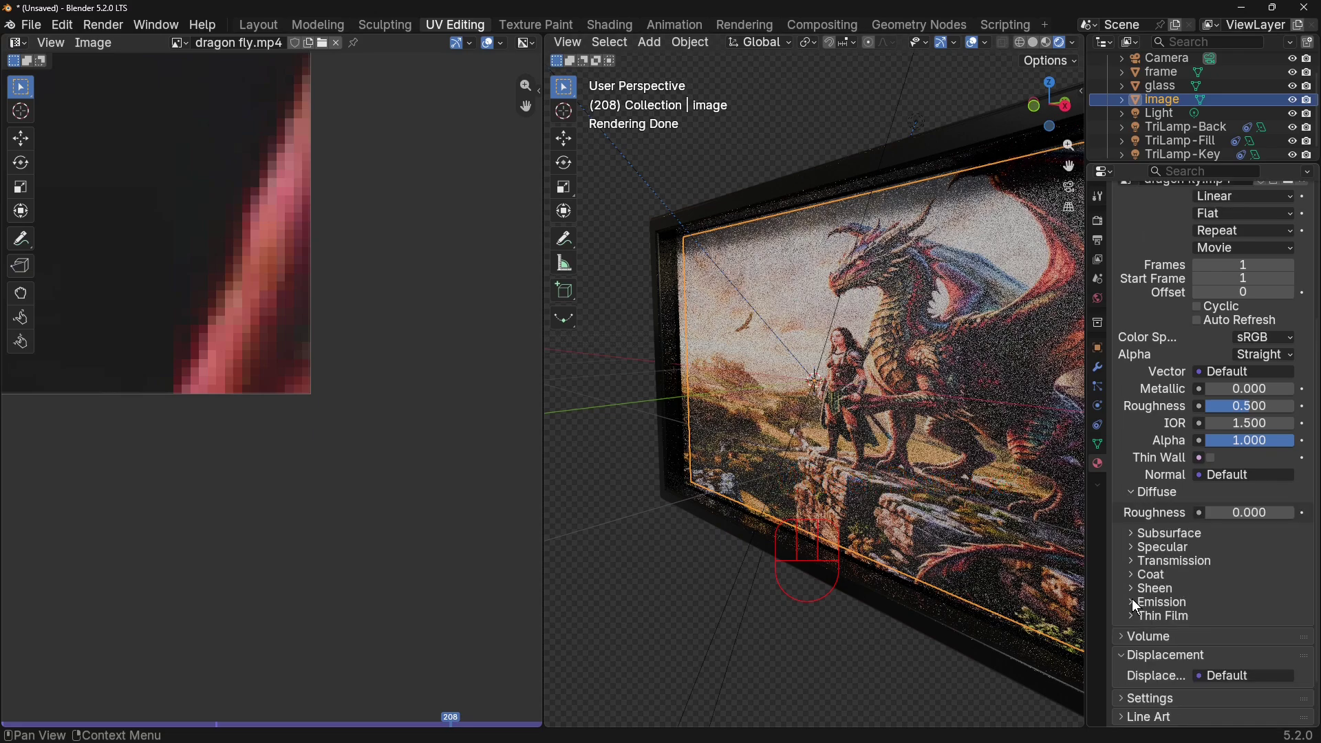
{"action": "left_click", "coordinate": [1132, 600]}
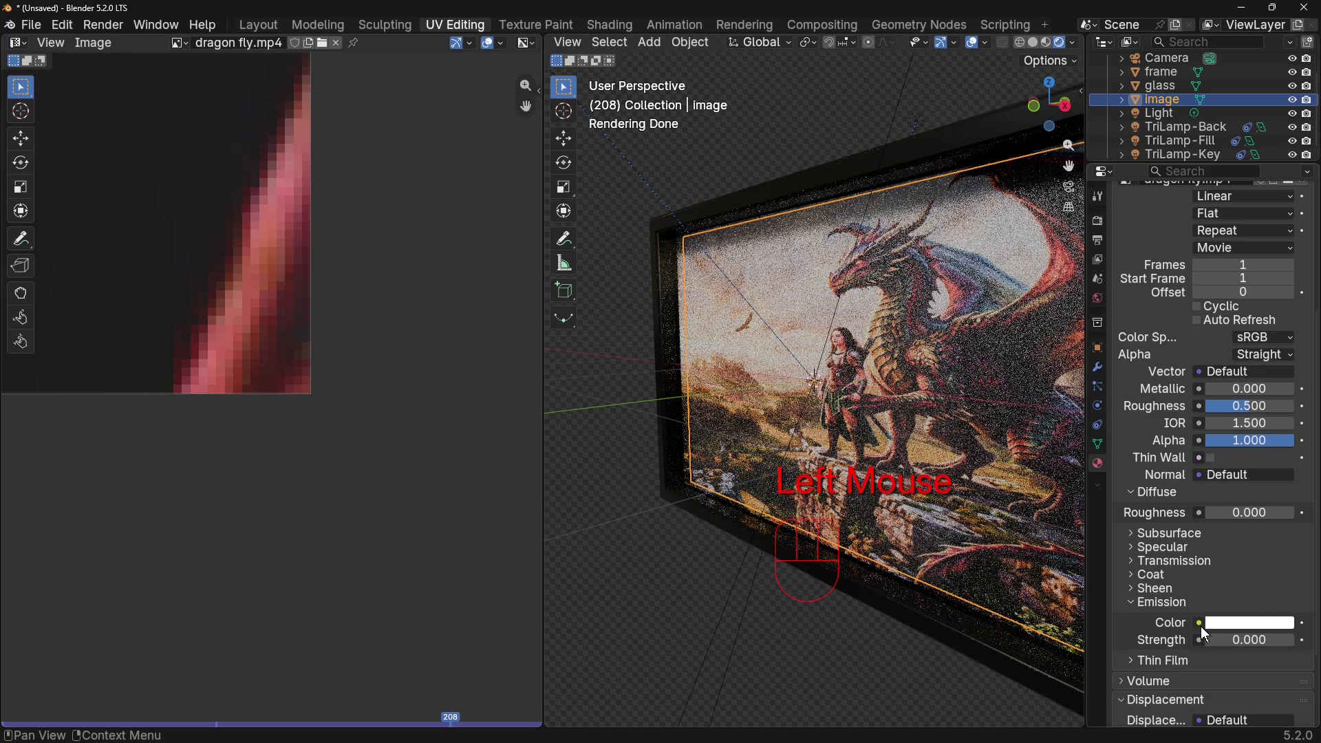
{"action": "left_click", "coordinate": [1199, 623]}
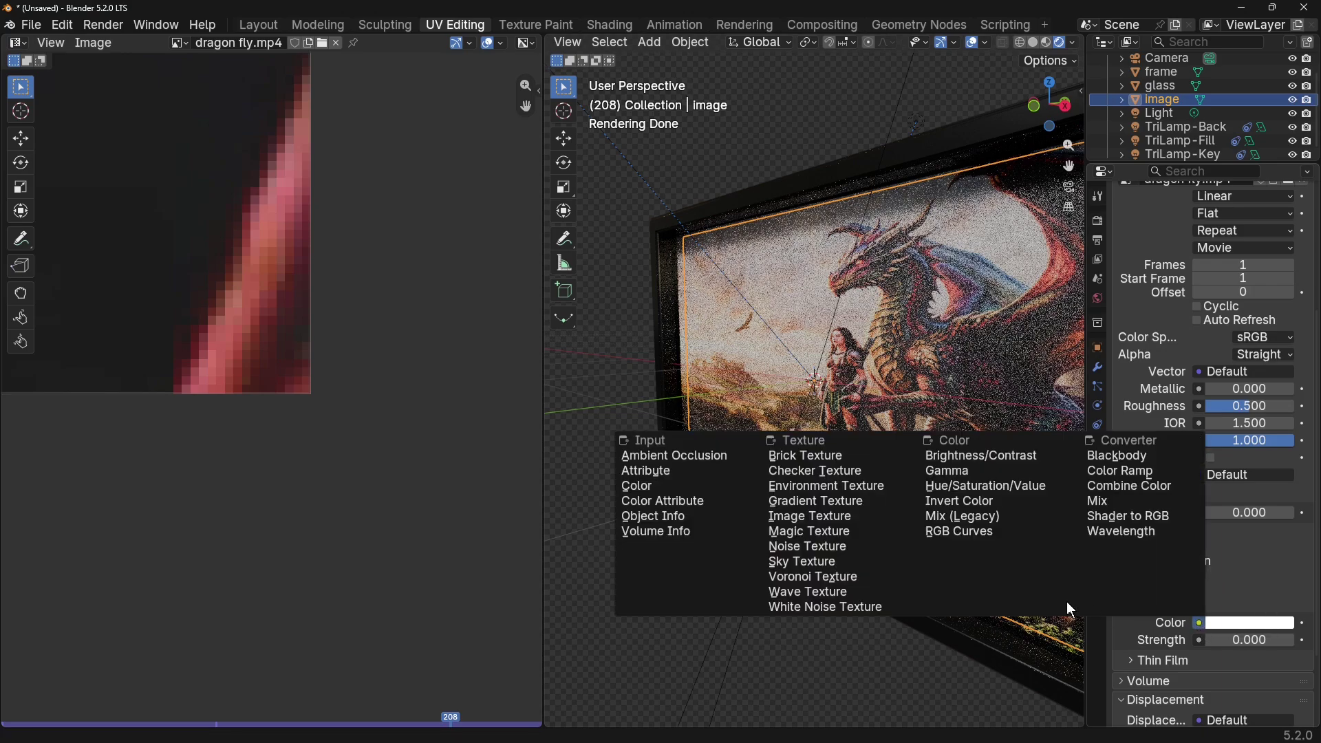
{"action": "left_click", "coordinate": [830, 516]}
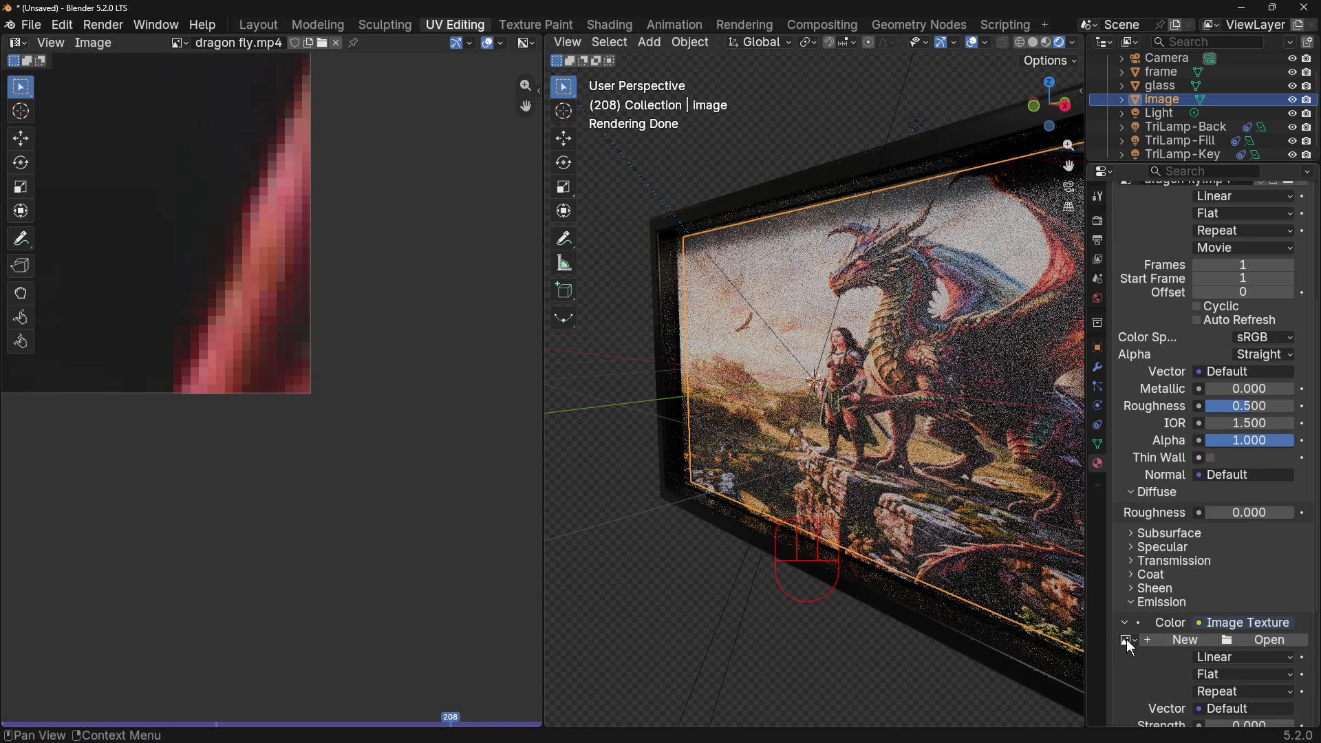
{"action": "left_click", "coordinate": [1128, 640]}
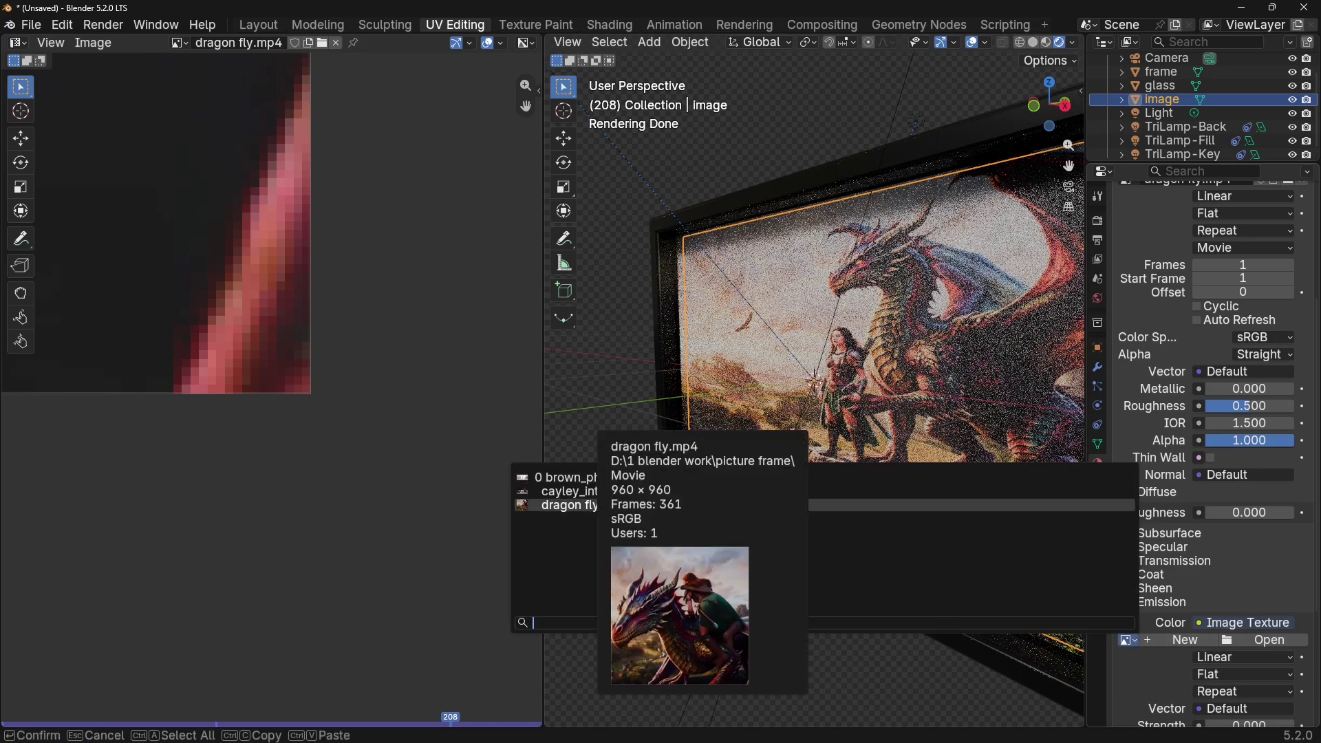
{"action": "left_click", "coordinate": [584, 505]}
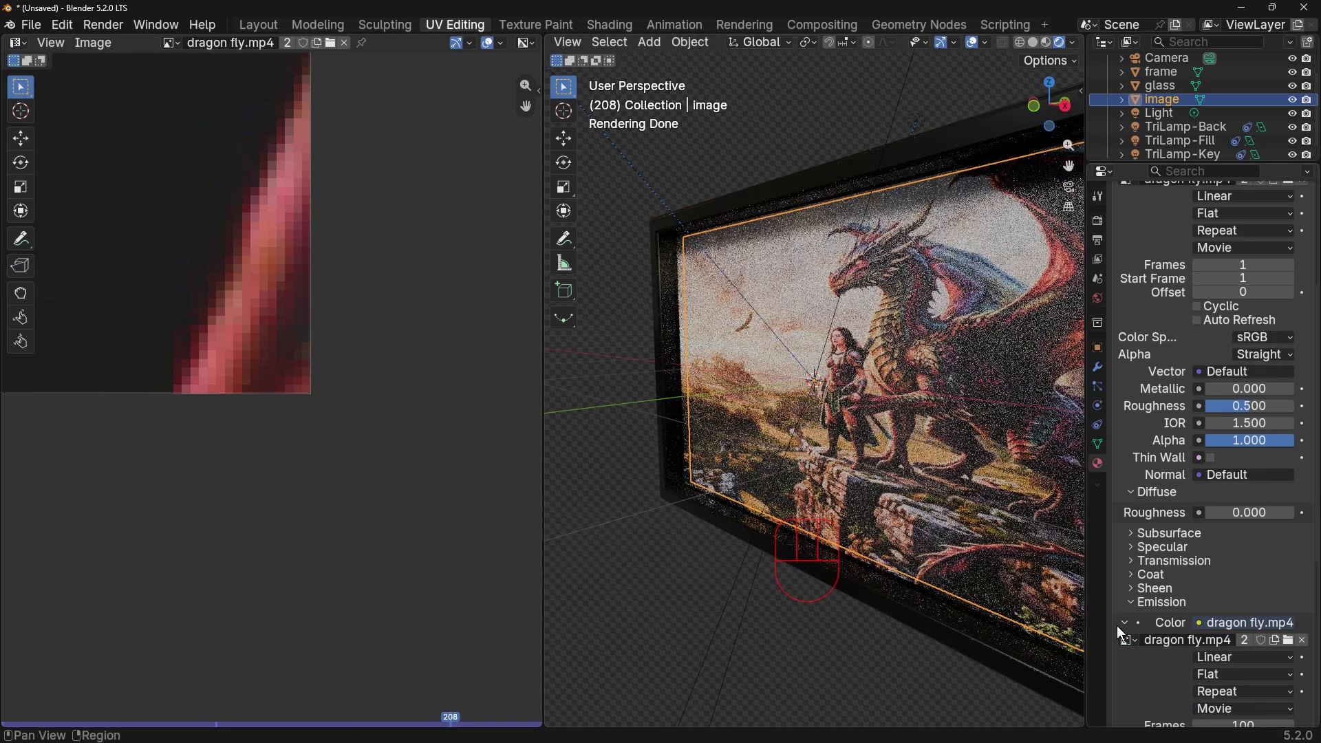
Set the film material's emission strength to 2.5 and view the glowing picture from the front
{"action": "scroll", "coordinate": [1215, 677], "scroll_direction": "down", "scroll_amount": 3}
{"action": "scroll", "coordinate": [1255, 643], "scroll_direction": "down", "scroll_amount": 1}
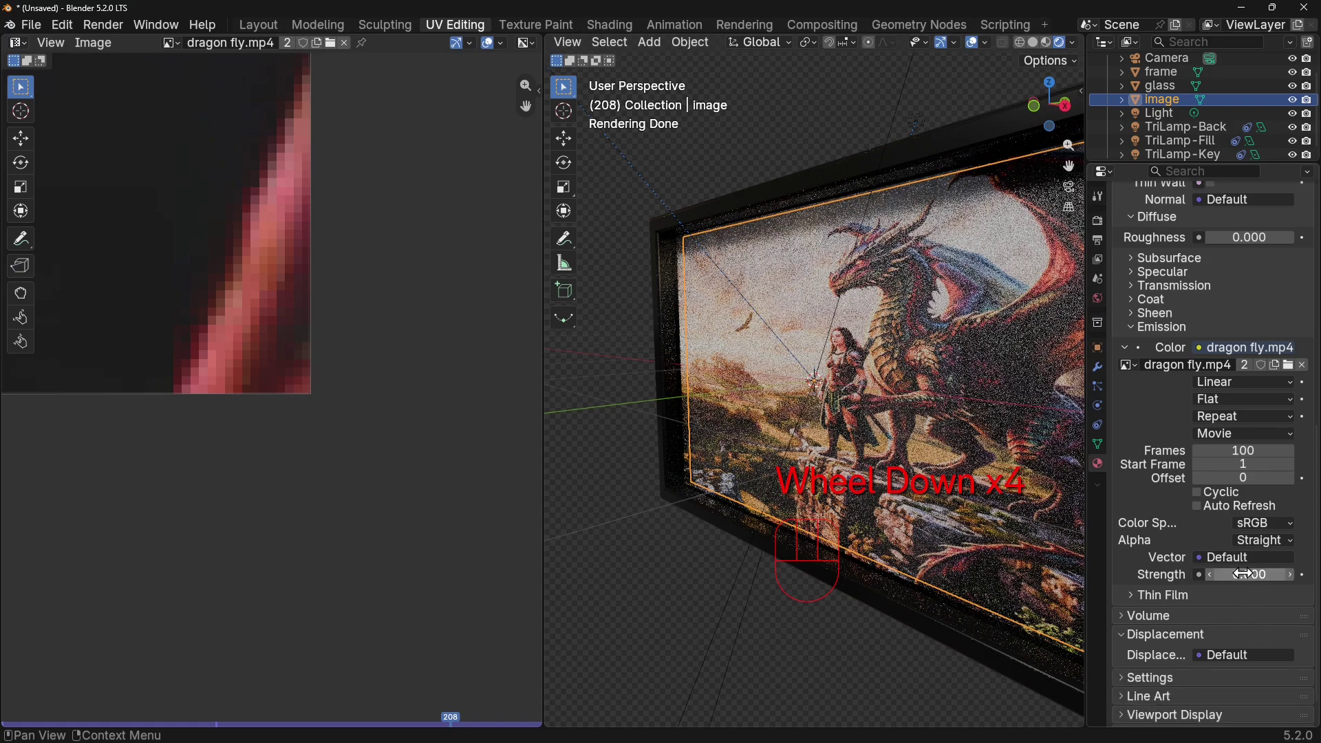
{"action": "left_click_drag", "start_coordinate": [1248, 574], "coordinate": [1309, 575]}
{"action": "scroll", "coordinate": [805, 636], "scroll_direction": "down", "scroll_amount": 2}
{"action": "middle_click_drag", "start_coordinate": [757, 646], "coordinate": [1270, 520]}
{"action": "scroll", "coordinate": [1270, 520], "scroll_direction": "up", "scroll_amount": 10}
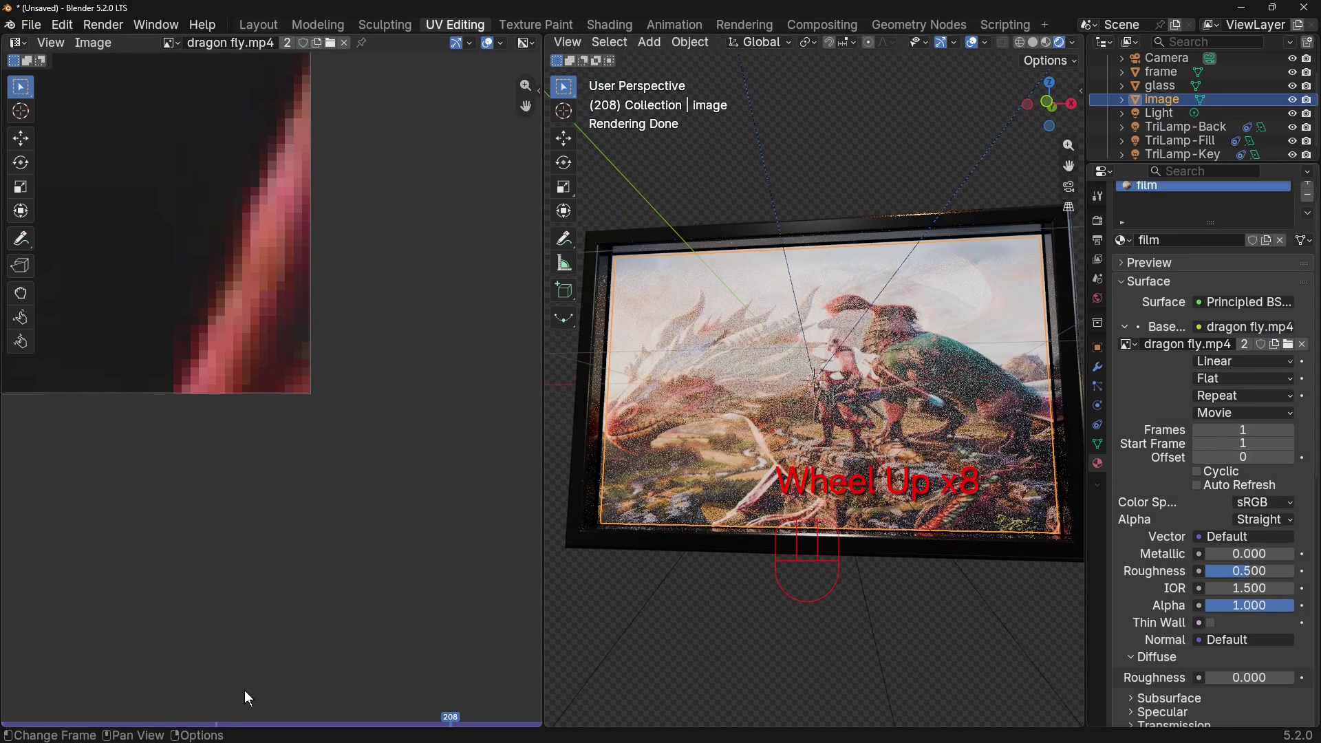
Switch to the Layout workspace and set the scene's end frame to 360
{"action": "left_click", "coordinate": [258, 25]}
{"action": "double_click", "coordinate": [1007, 687]}
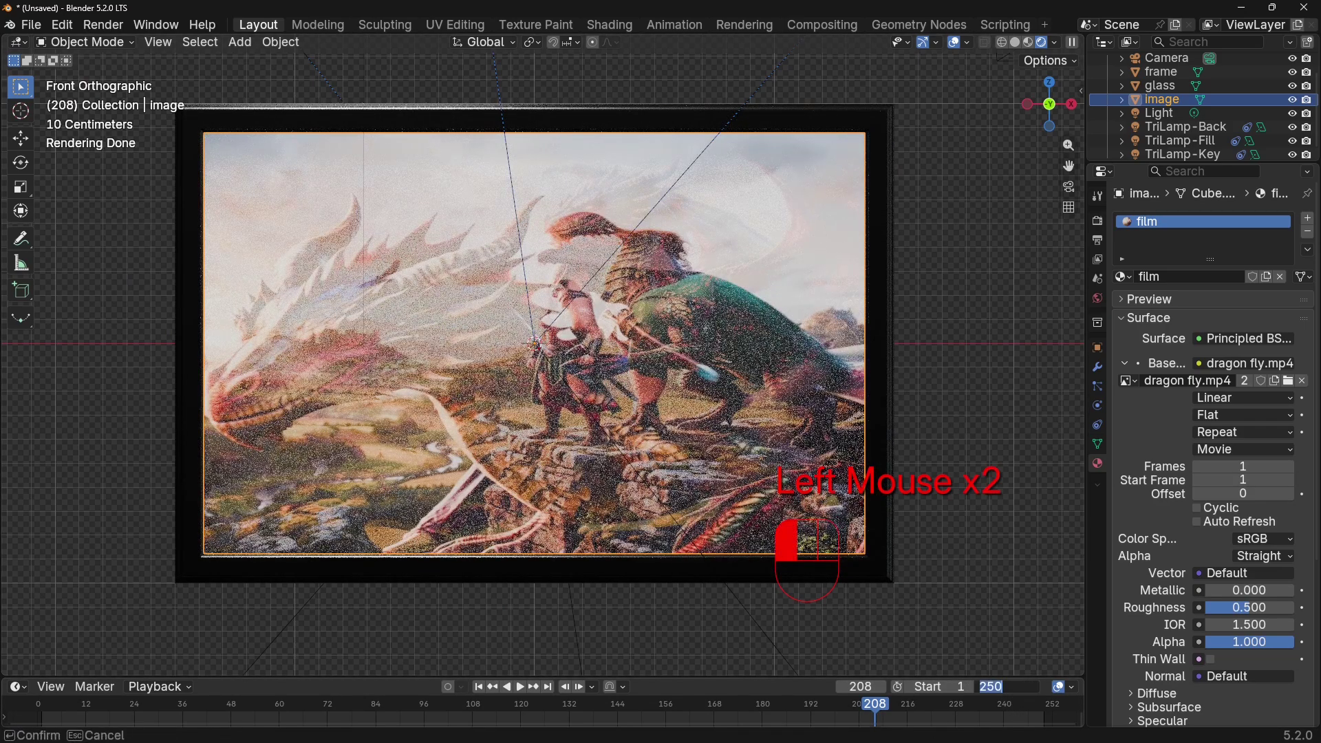
{"action": "type", "text": "360"}
{"action": "key", "text": "Return"}
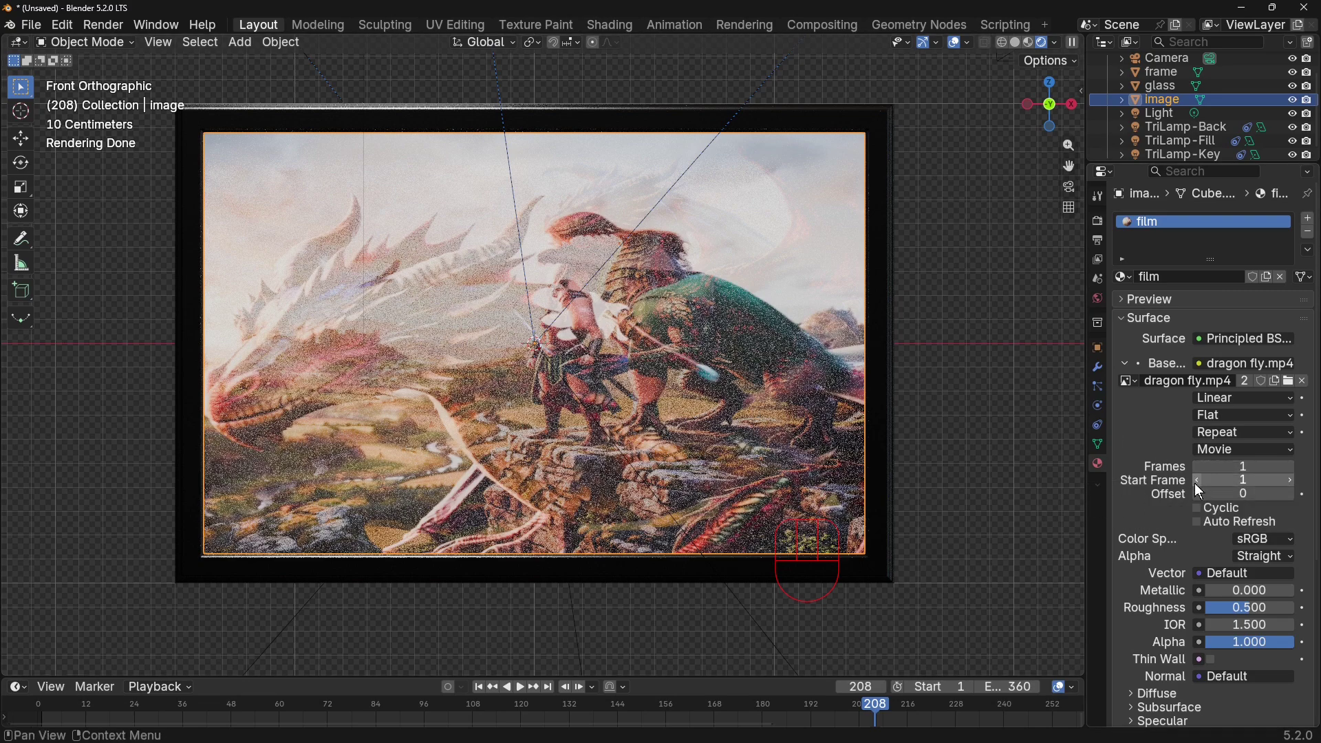
Set the base color movie texture to 360 frames and make it cyclic
{"action": "left_click", "coordinate": [1243, 466]}
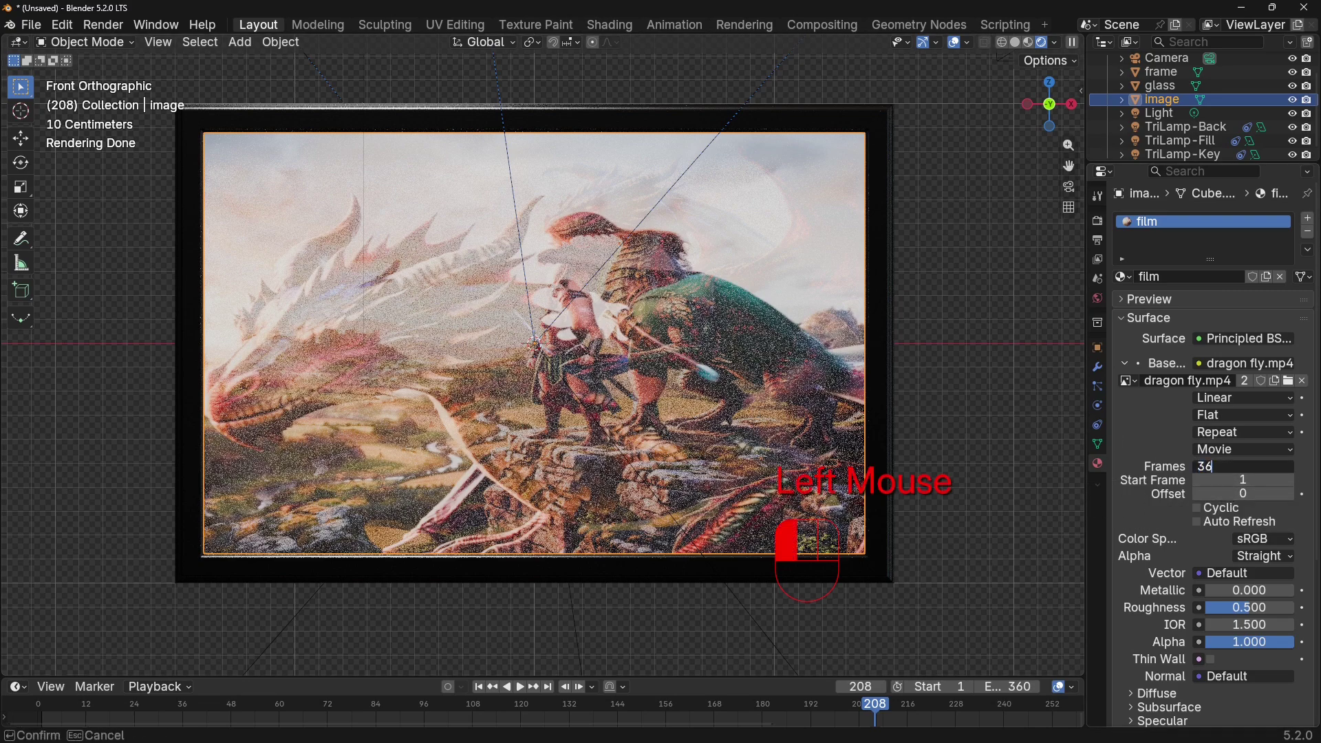
{"action": "left_click", "coordinate": [1209, 510]}
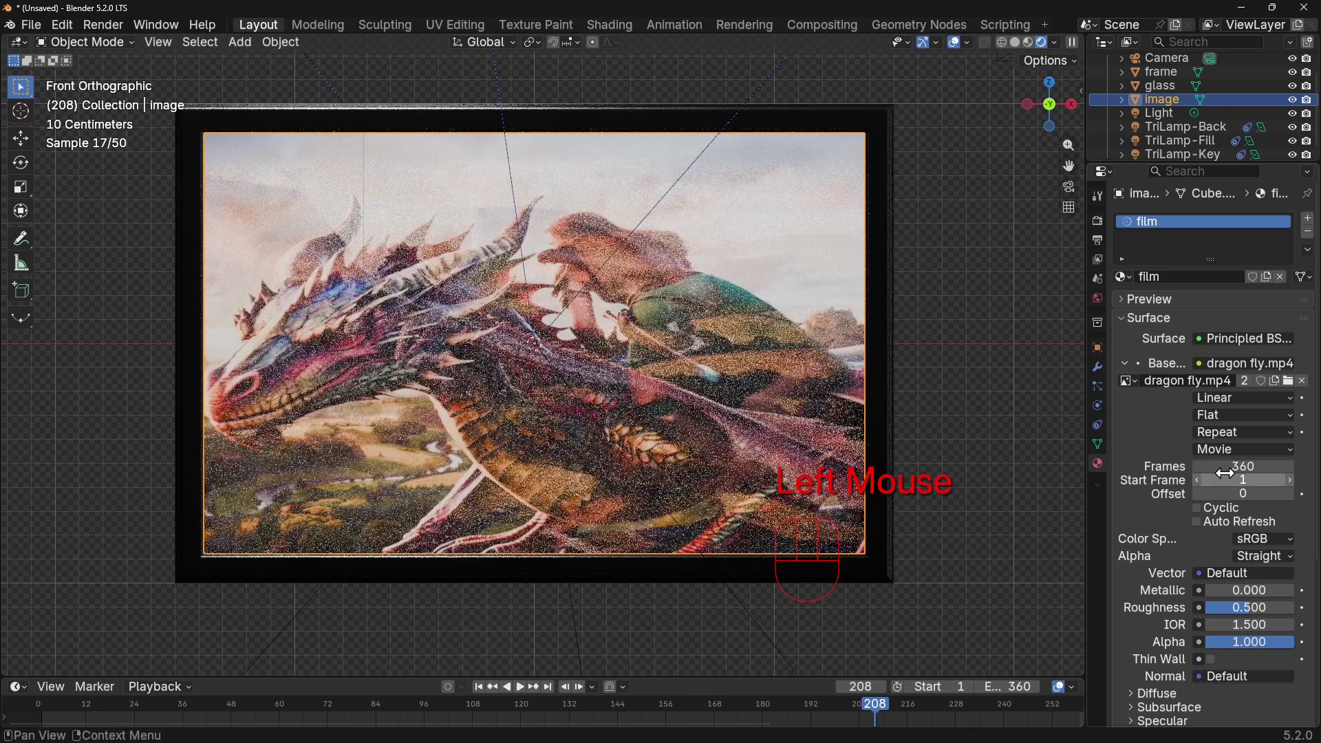
{"action": "left_click", "coordinate": [1208, 510]}
Set the emission movie texture to 360 frames and enable Cyclic and Auto Refresh for it
{"action": "scroll", "coordinate": [1272, 621], "scroll_direction": "down", "scroll_amount": 8}
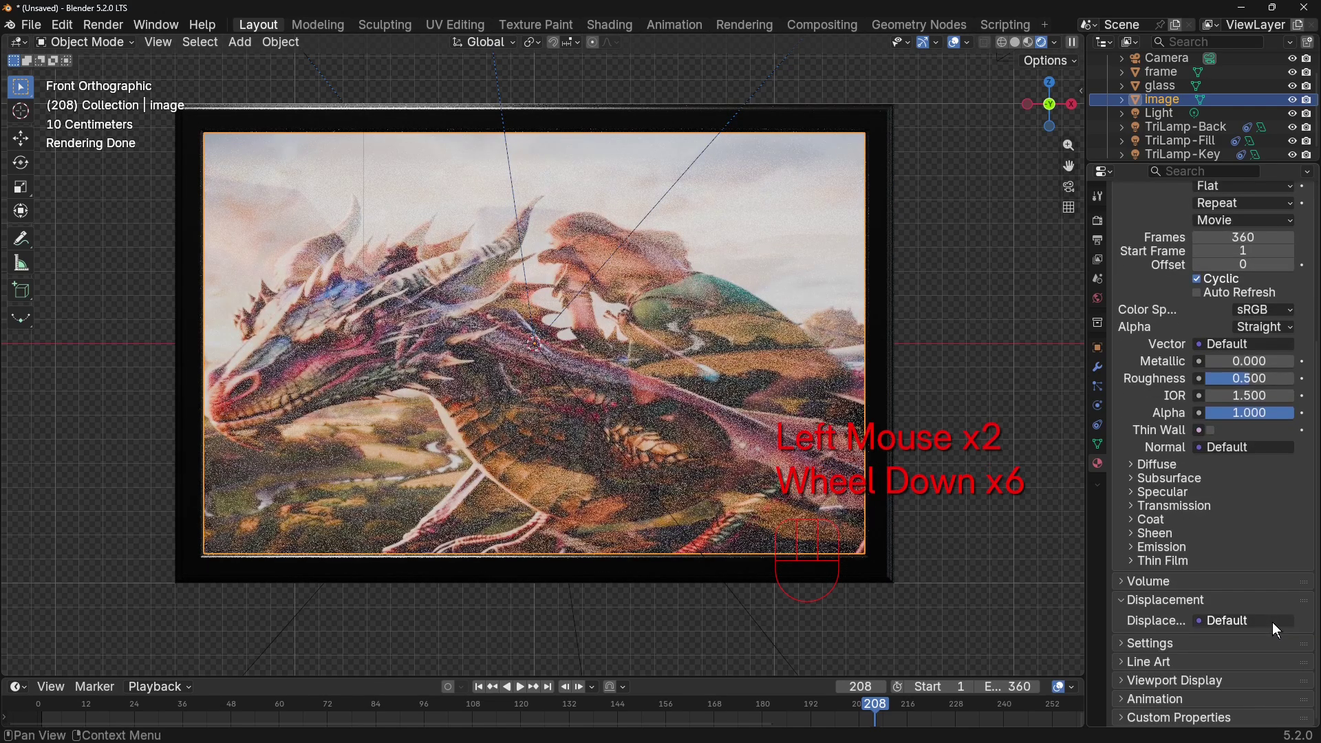
{"action": "scroll", "coordinate": [1269, 623], "scroll_direction": "up", "scroll_amount": 4}
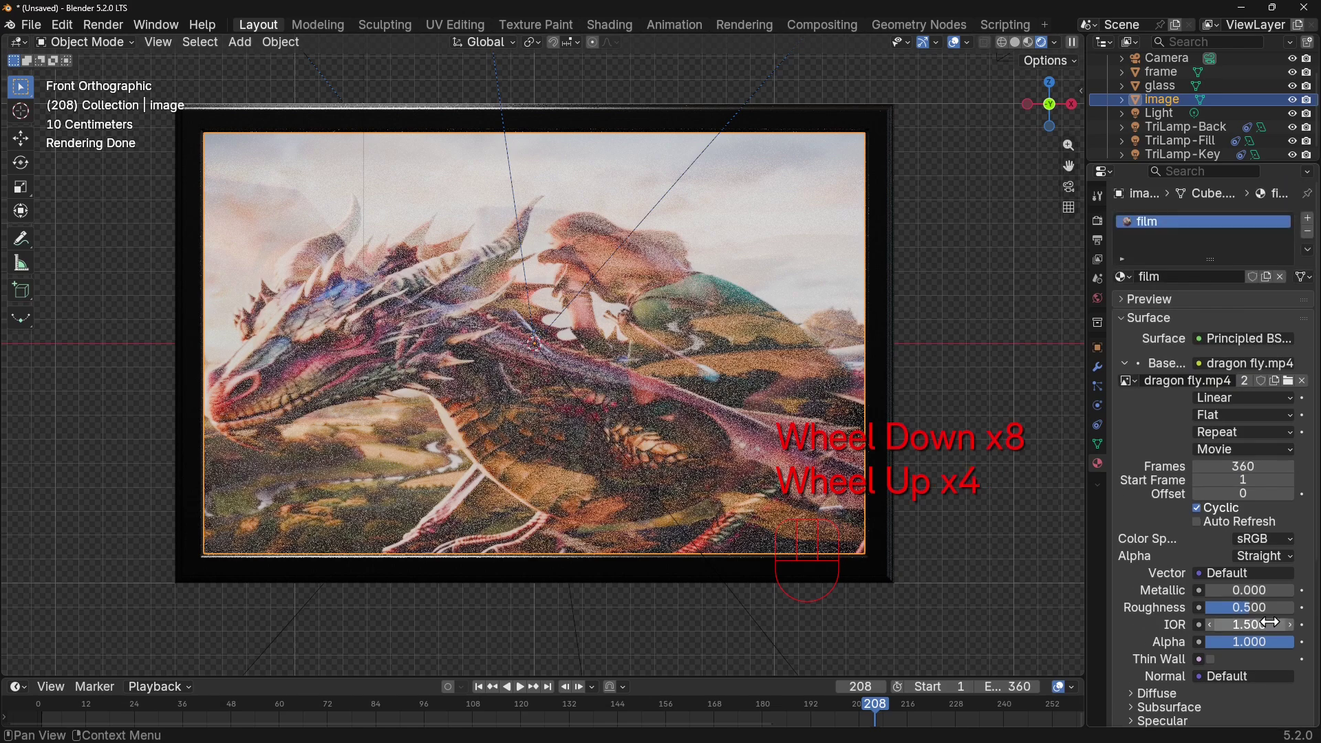
{"action": "scroll", "coordinate": [1269, 622], "scroll_direction": "down", "scroll_amount": 1}
{"action": "scroll", "coordinate": [1269, 621], "scroll_direction": "down", "scroll_amount": 3}
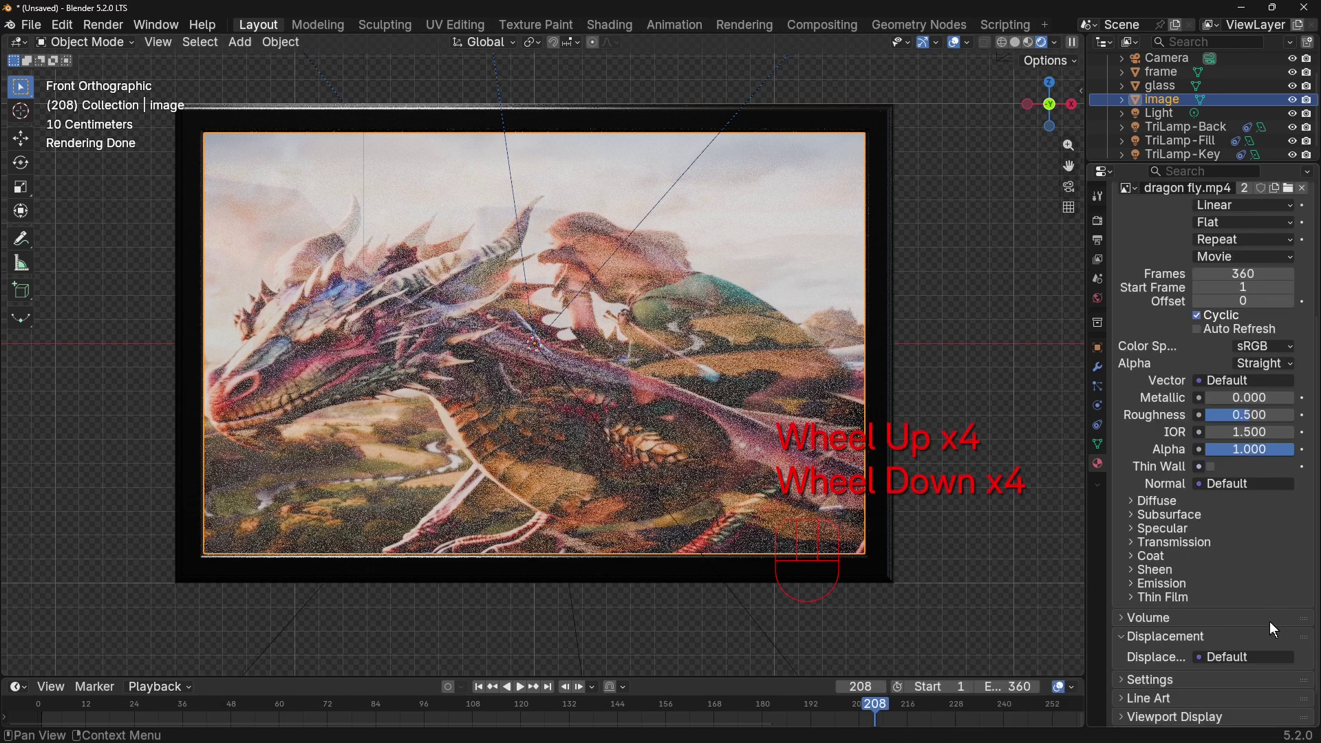
{"action": "left_click", "coordinate": [1184, 585]}
{"action": "scroll", "coordinate": [1184, 585], "scroll_direction": "down", "scroll_amount": 3}
{"action": "left_click", "coordinate": [1231, 542]}
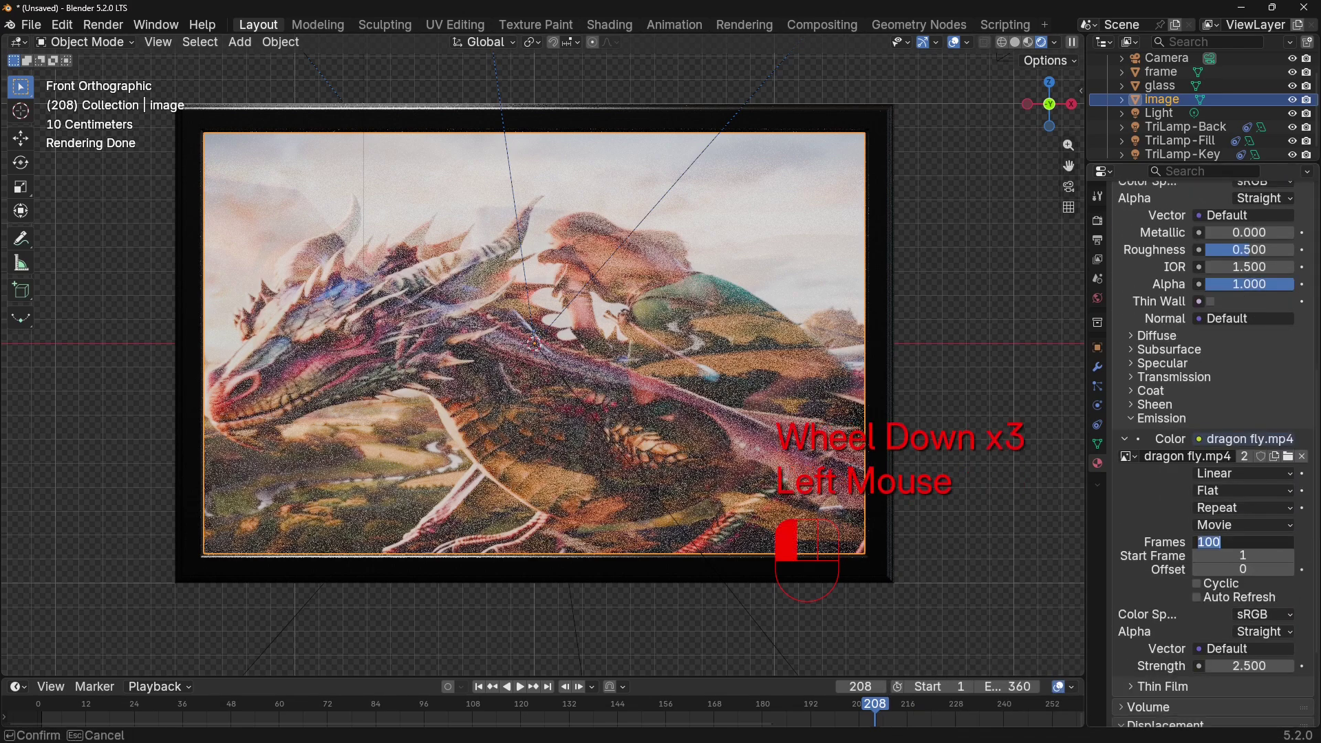
{"action": "type", "text": "360"}
{"action": "key", "text": "Return"}
{"action": "left_click_drag", "start_coordinate": [1197, 584], "coordinate": [1197, 597]}
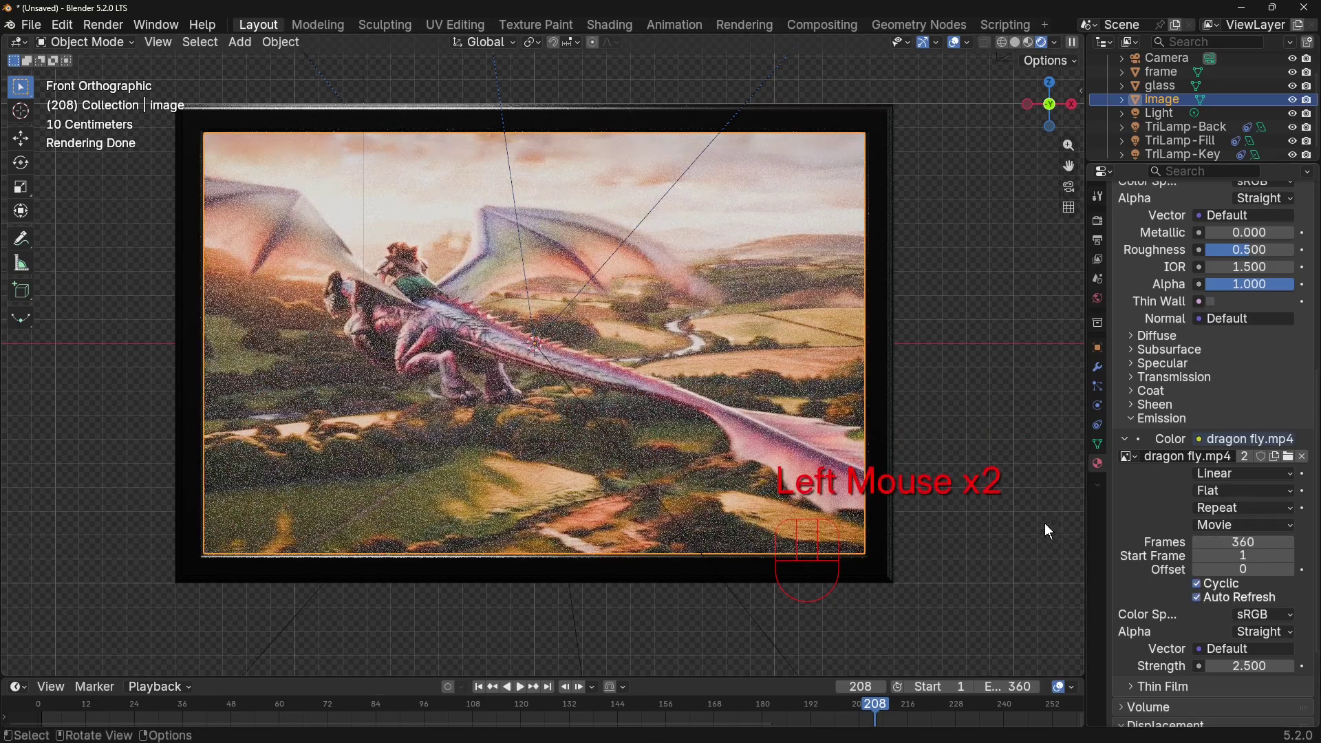
Return to frame 1 and play the animation while viewing the framed picture at an angle
{"action": "middle_click_drag", "start_coordinate": [1009, 597], "coordinate": [980, 607]}
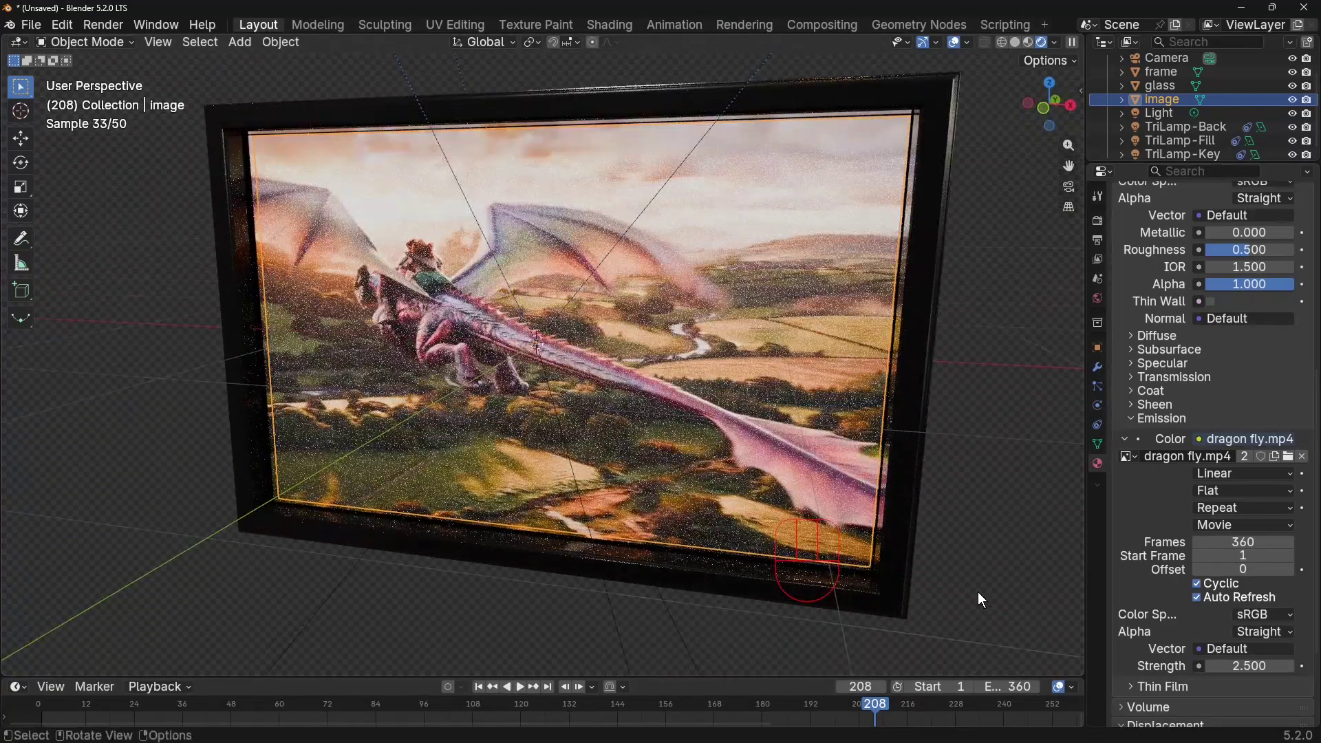
{"action": "key", "text": "shift+Left"}
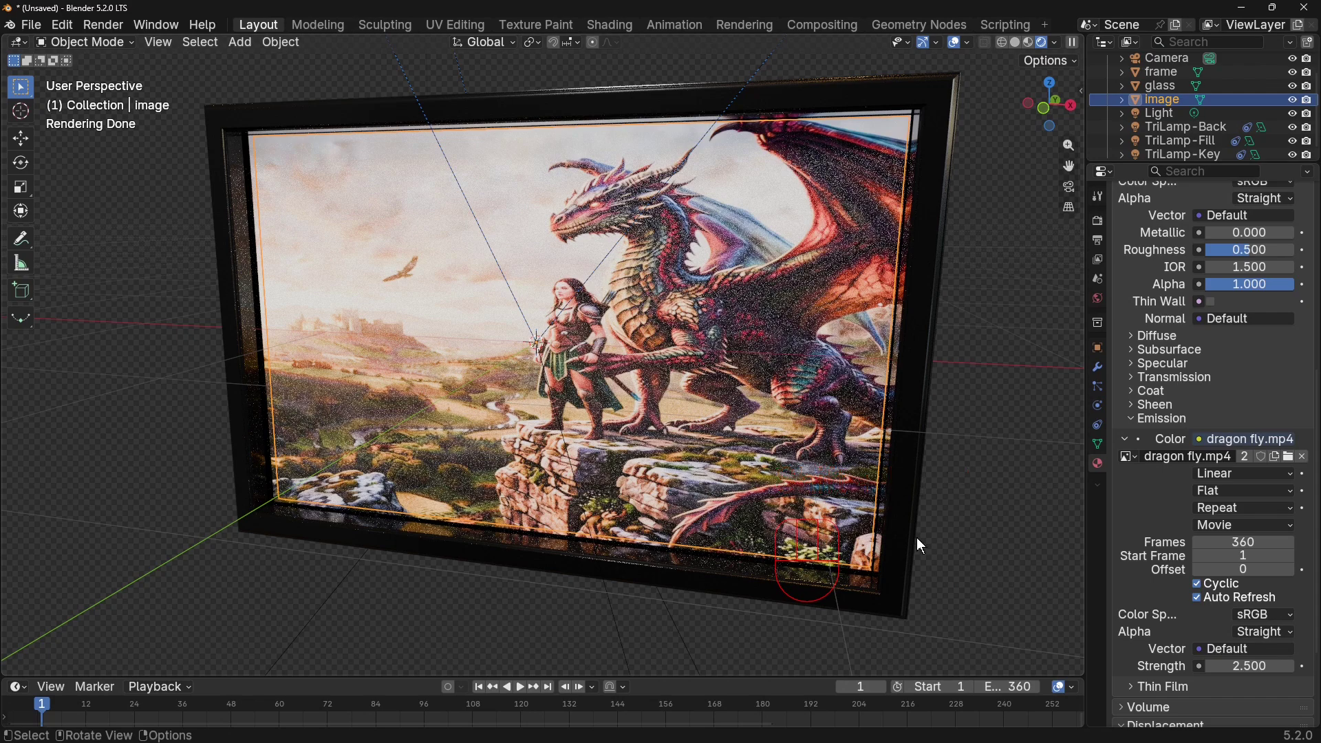
{"action": "scroll", "coordinate": [918, 558], "scroll_direction": "down", "scroll_amount": 2}
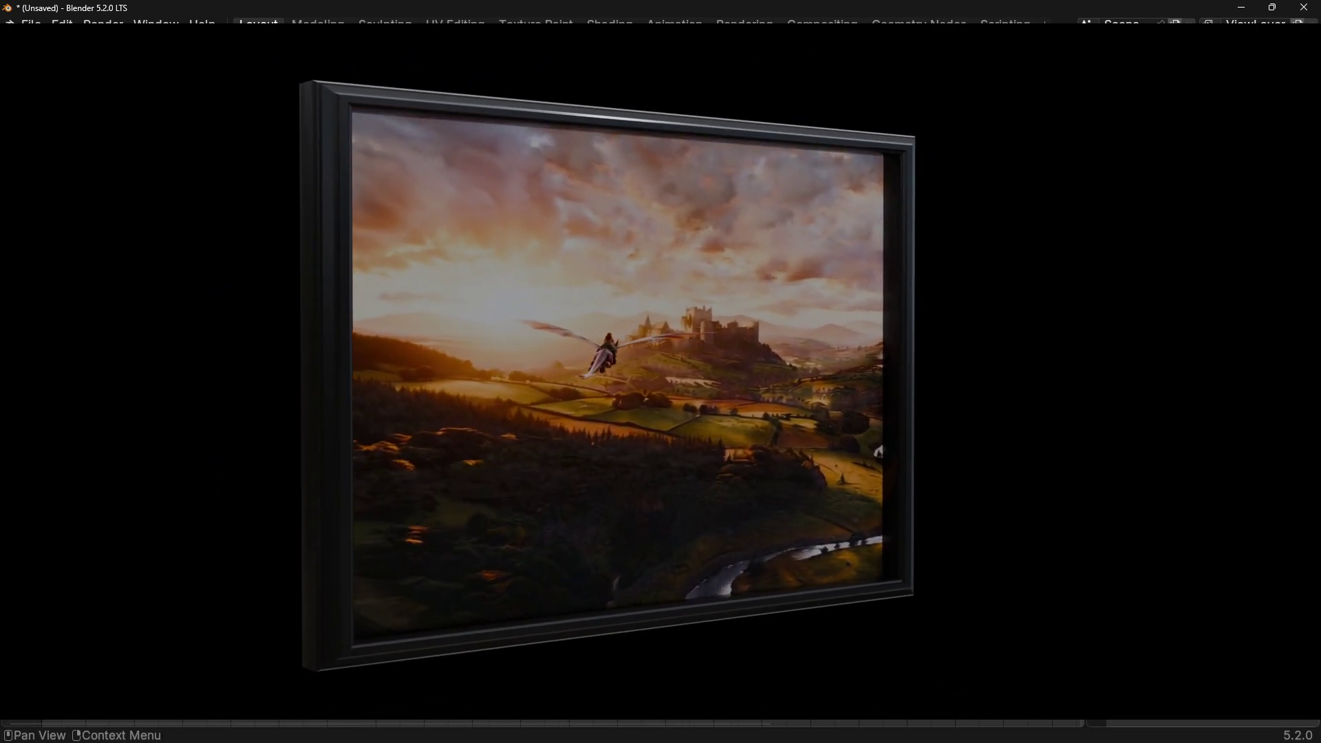
{"action": "key", "text": "space"}
Apply the 4K DCI 2160p preset to the render output format
{"action": "left_click", "coordinate": [1252, 246]}
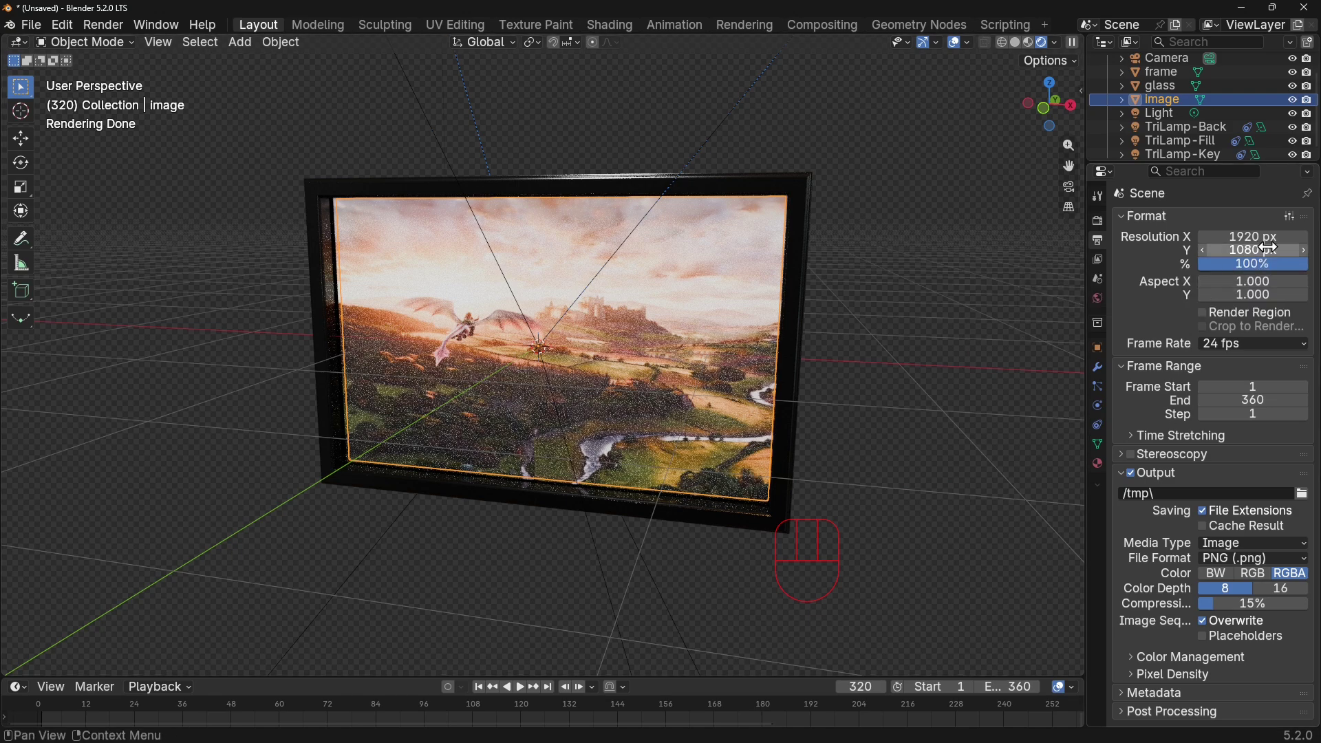
{"action": "left_click", "coordinate": [1288, 216]}
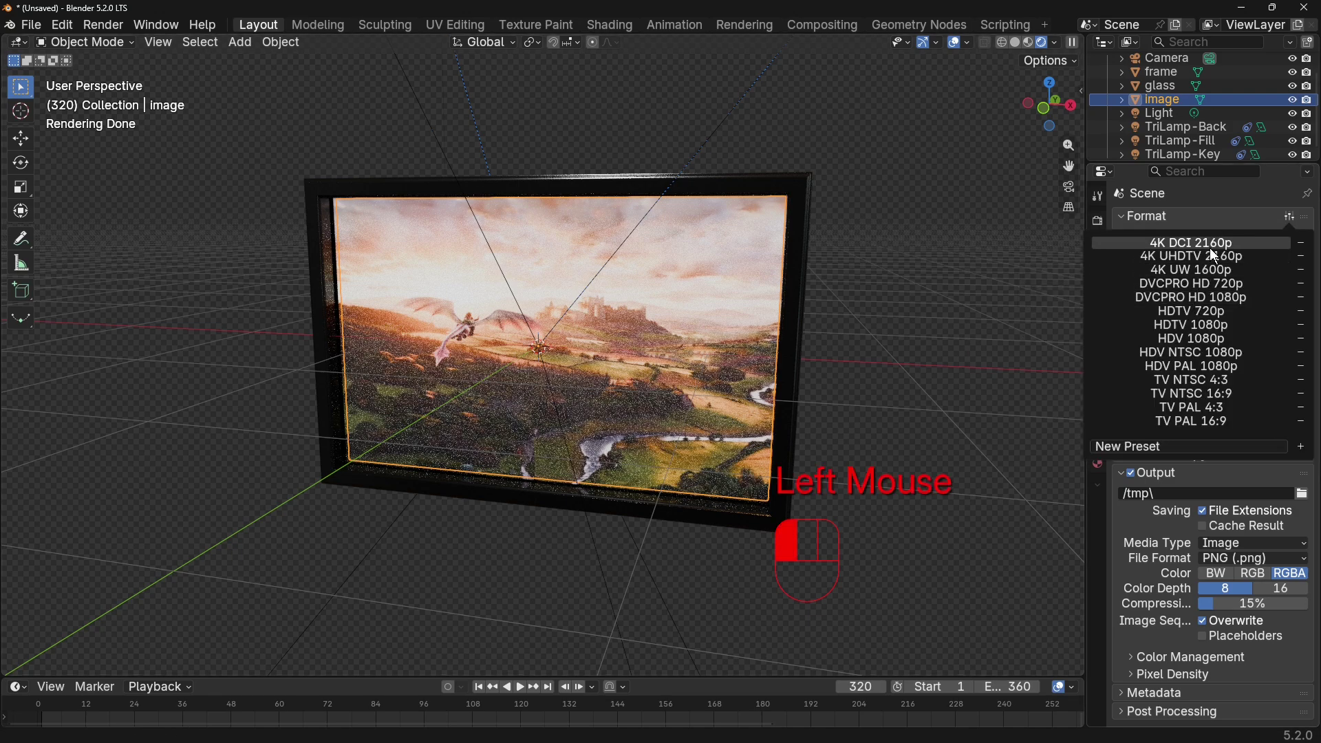
{"action": "left_click", "coordinate": [969, 597]}
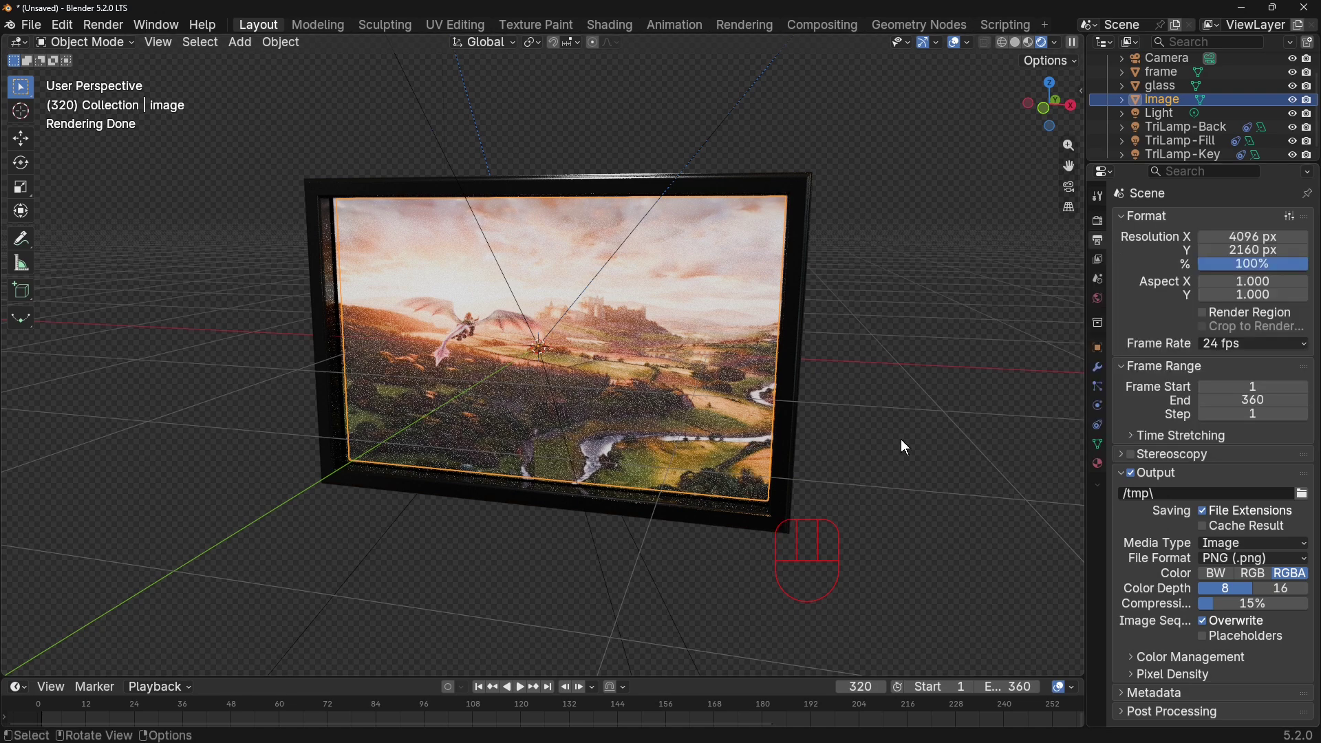
From the camera view, lock the camera to the view, move it closer so the frame fills more of the shot, and unlock it
{"action": "key", "text": "KP_0"}
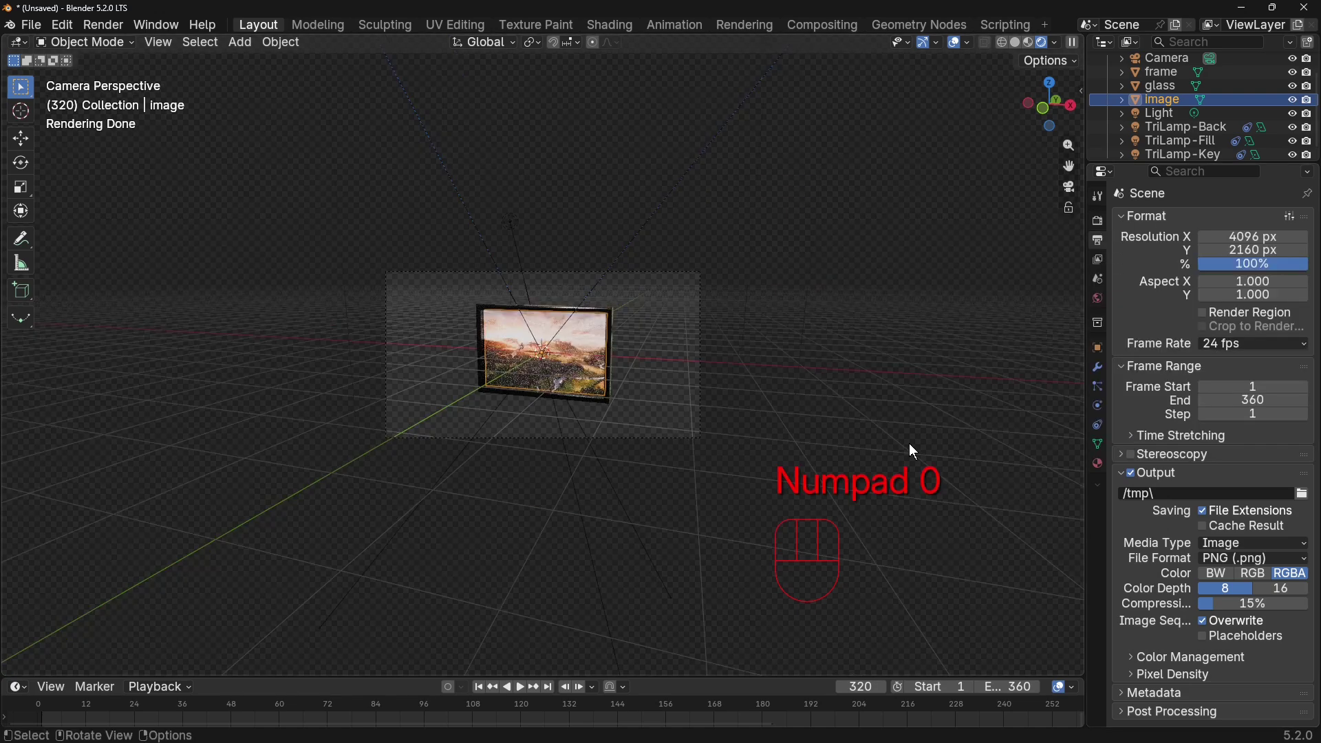
{"action": "scroll", "coordinate": [706, 482], "scroll_direction": "up", "scroll_amount": 2}
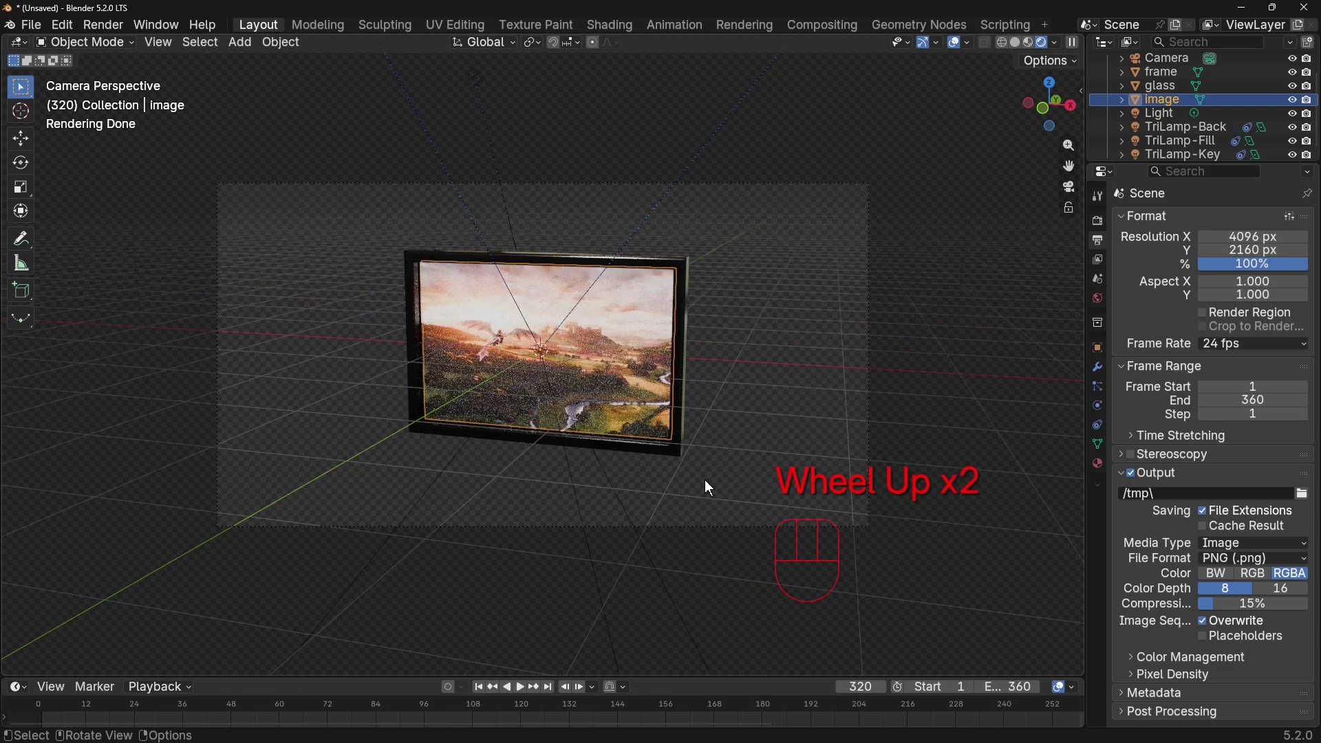
{"action": "key", "text": "n"}
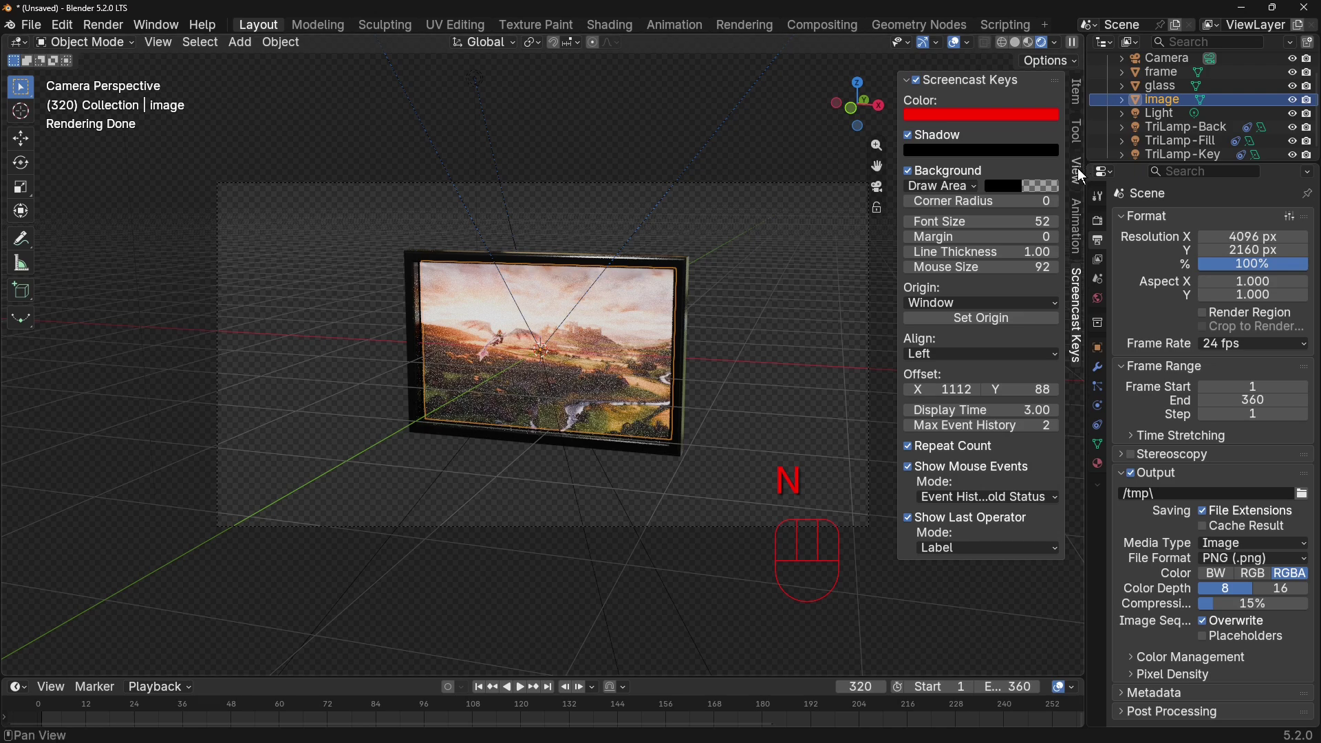
{"action": "left_click", "coordinate": [1076, 169]}
{"action": "left_click", "coordinate": [974, 267]}
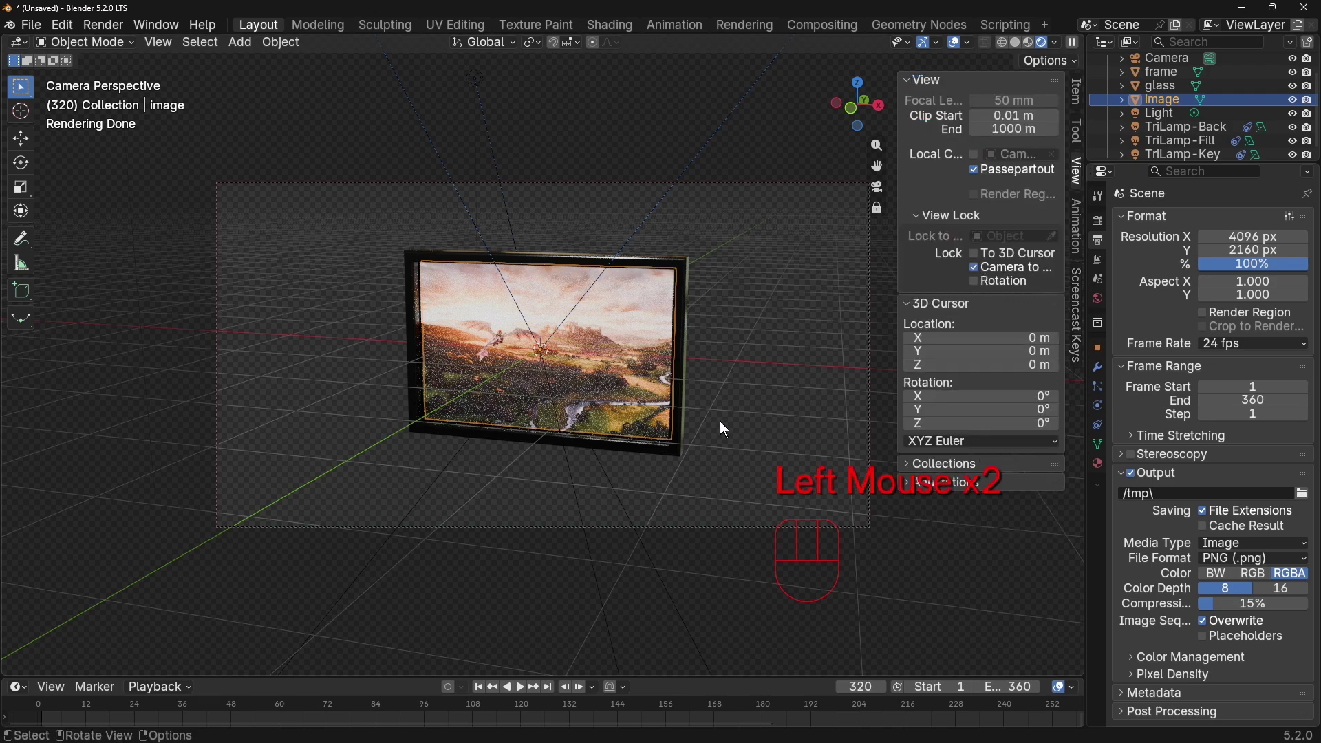
{"action": "scroll", "coordinate": [720, 421], "scroll_direction": "up", "scroll_amount": 2}
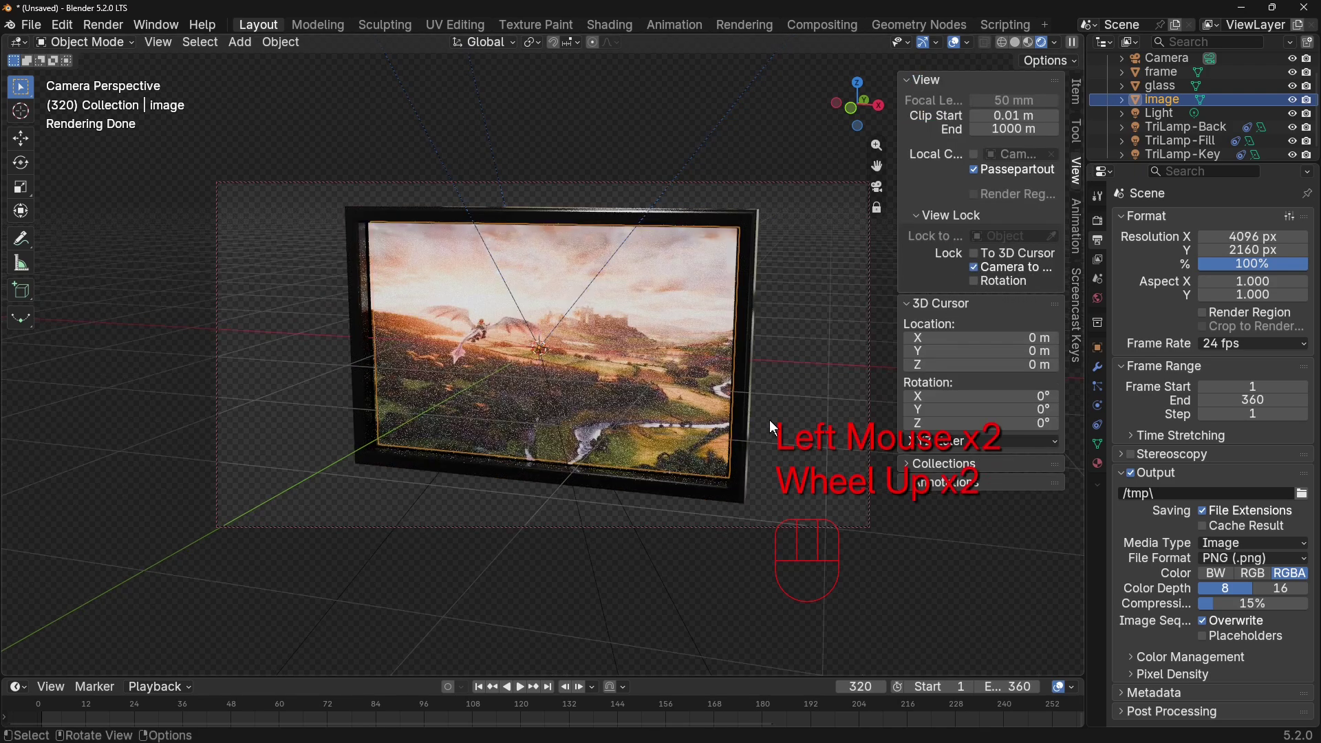
{"action": "left_click", "coordinate": [974, 267]}
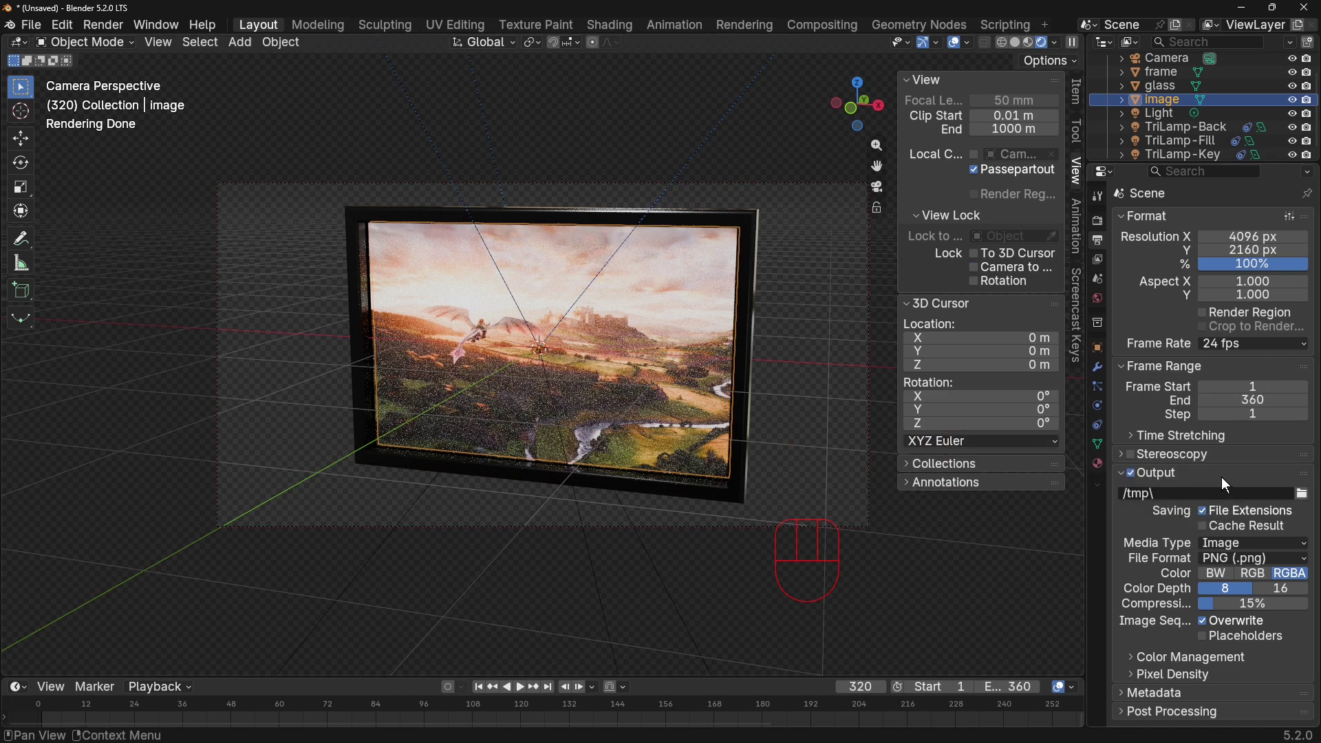
Set the render output media type to Video and preview the animation through the camera view
{"action": "scroll", "coordinate": [1236, 550], "scroll_direction": "down", "scroll_amount": 1}
{"action": "left_click", "coordinate": [1237, 542]}
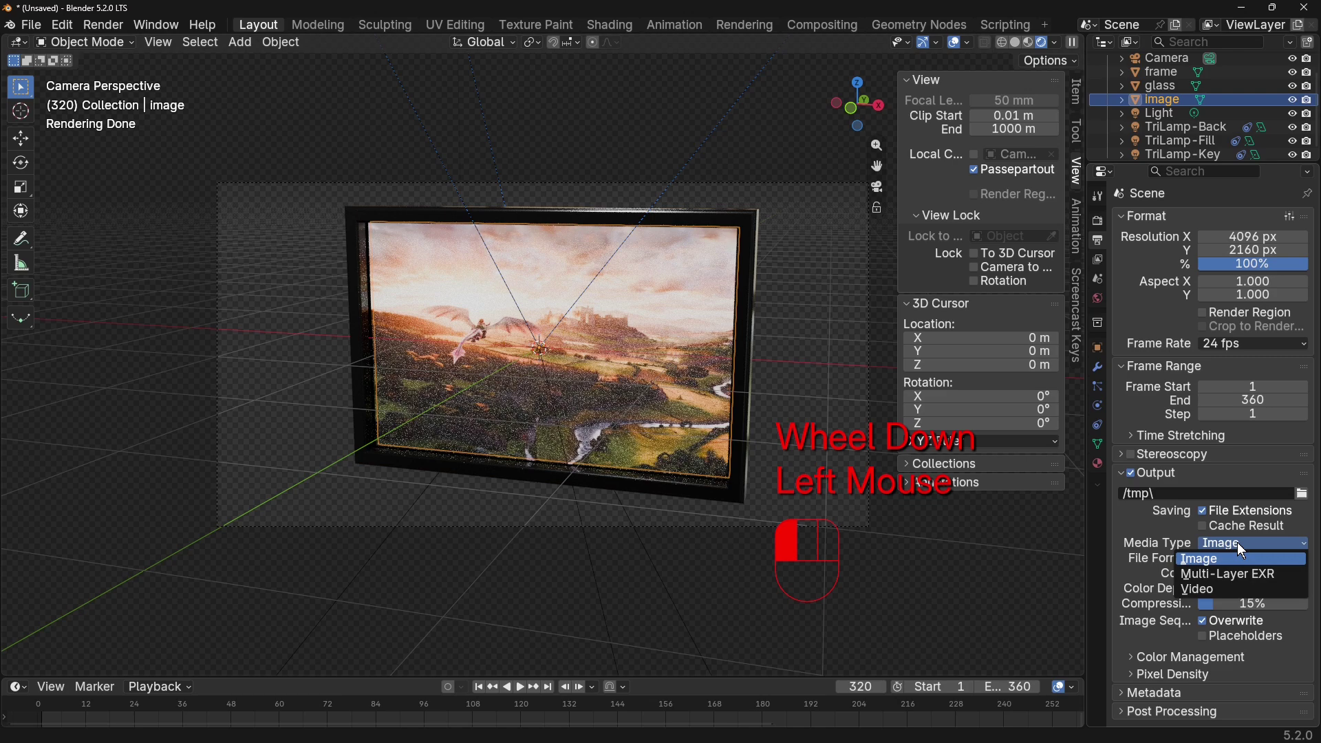
{"action": "left_click", "coordinate": [1229, 584]}
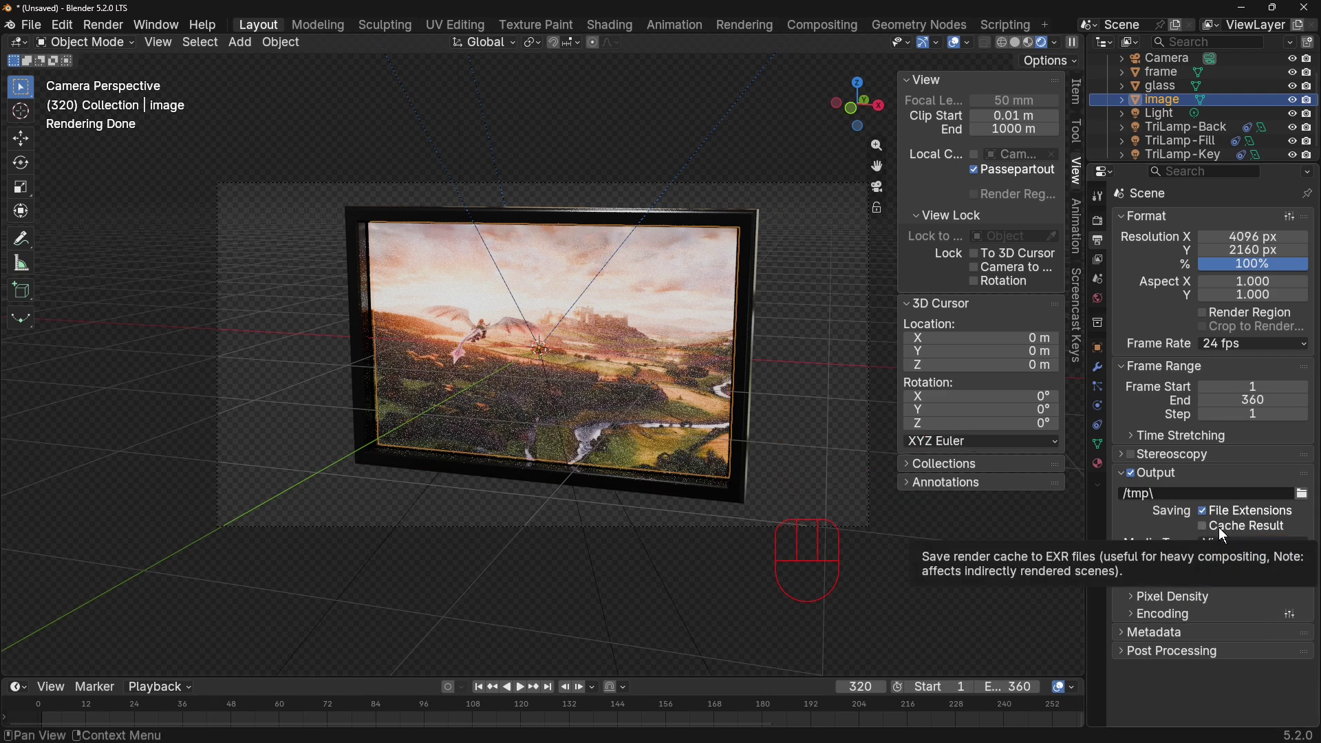
{"action": "key", "text": "space"}
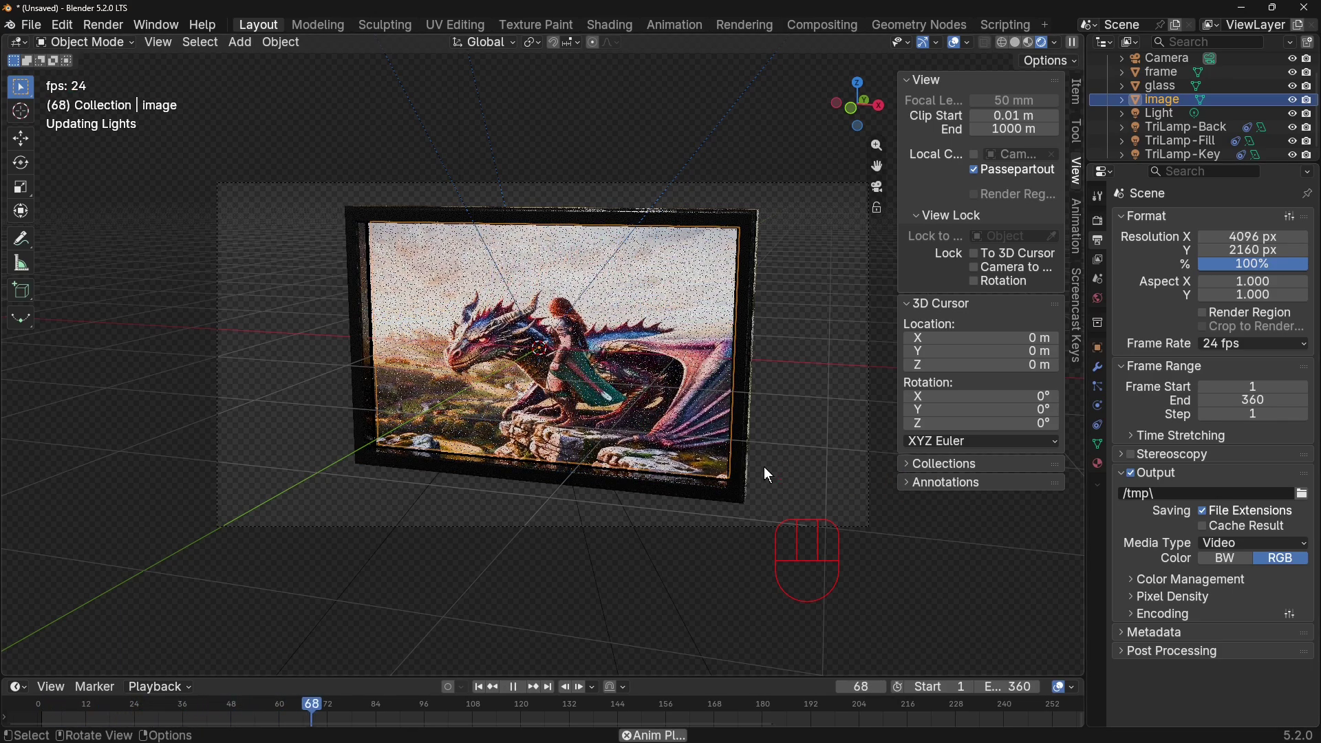
{"action": "key", "text": "space"}
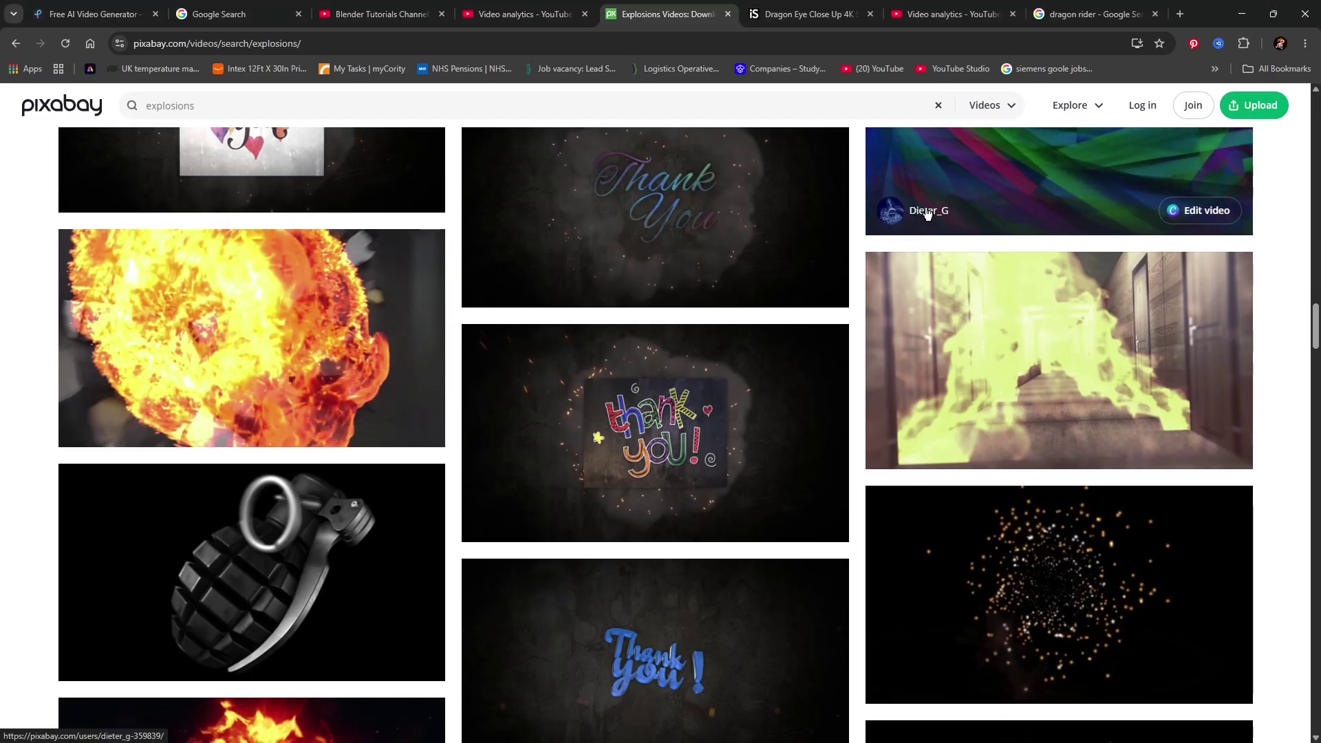
Switch to Pixabay in the browser, log in, and browse the video results for explosions
{"action": "left_click", "coordinate": [1150, 106]}
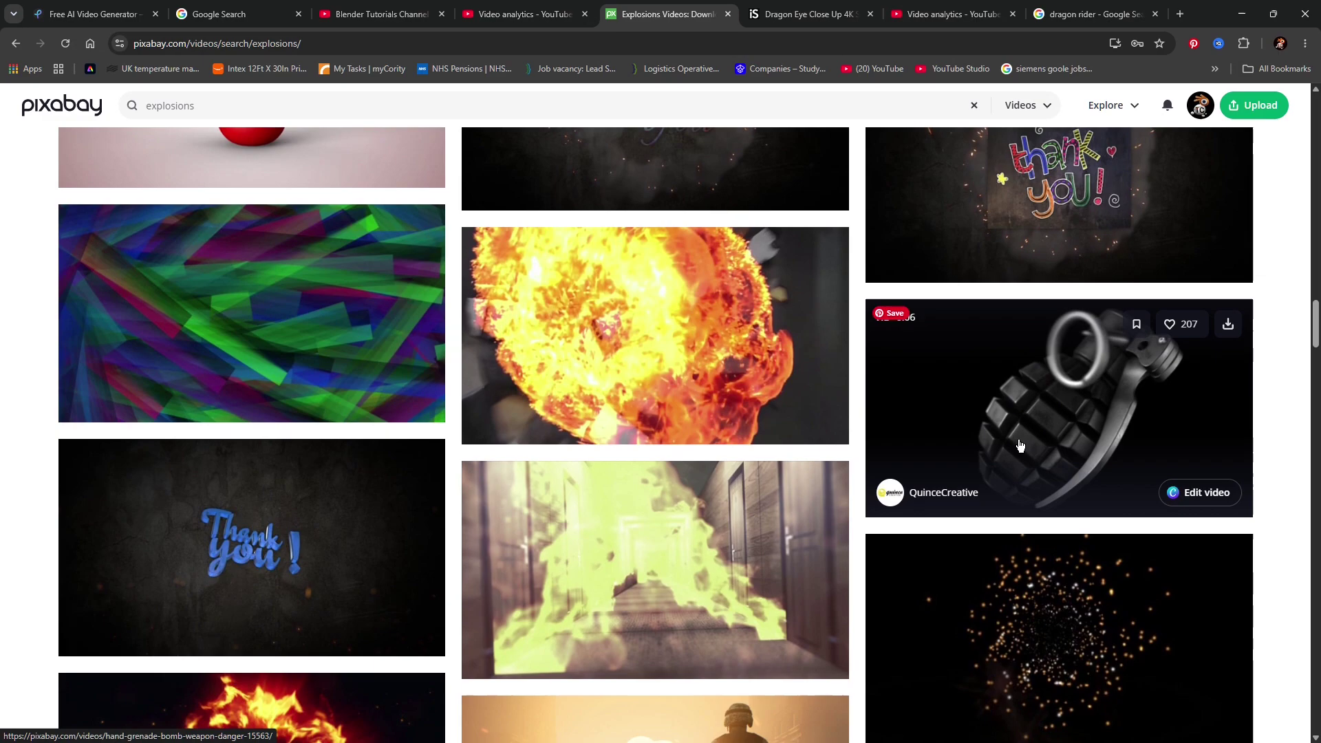
{"action": "scroll", "coordinate": [923, 457], "scroll_direction": "down", "scroll_amount": 4}
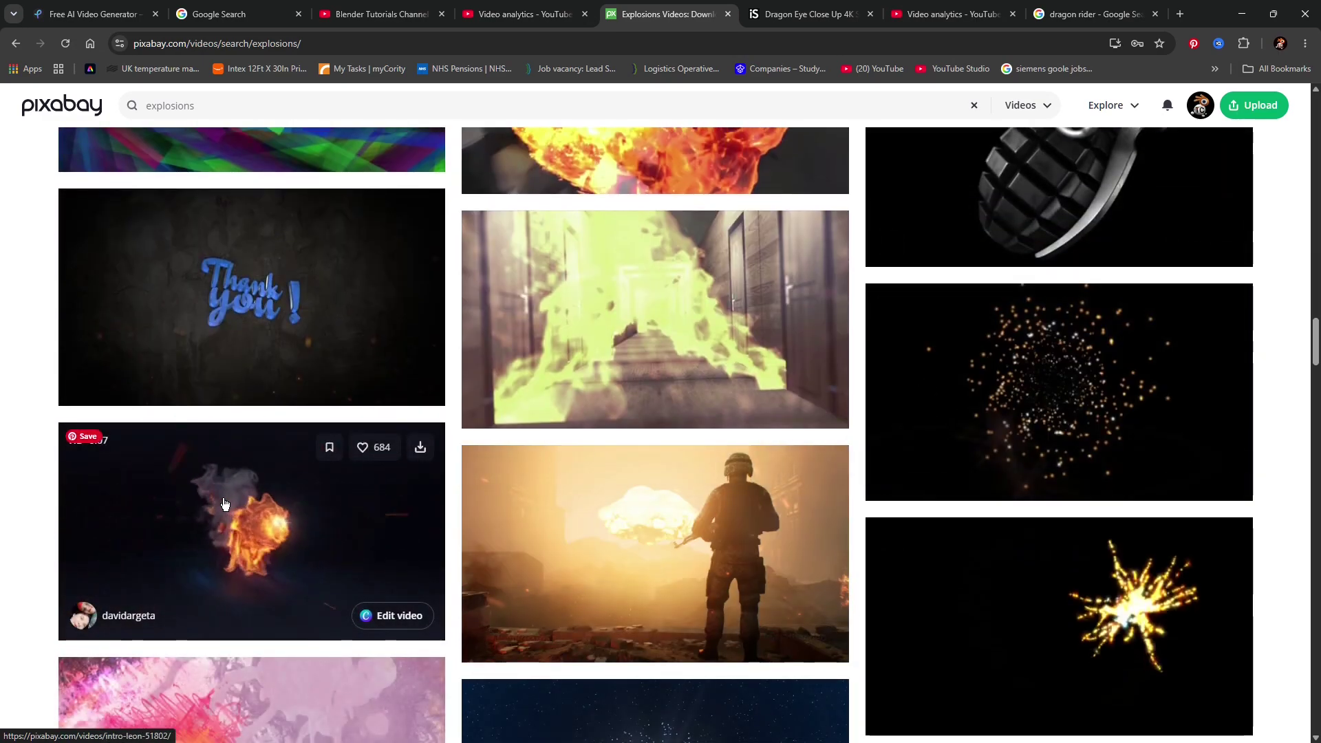
{"action": "scroll", "coordinate": [715, 426], "scroll_direction": "down", "scroll_amount": 5}
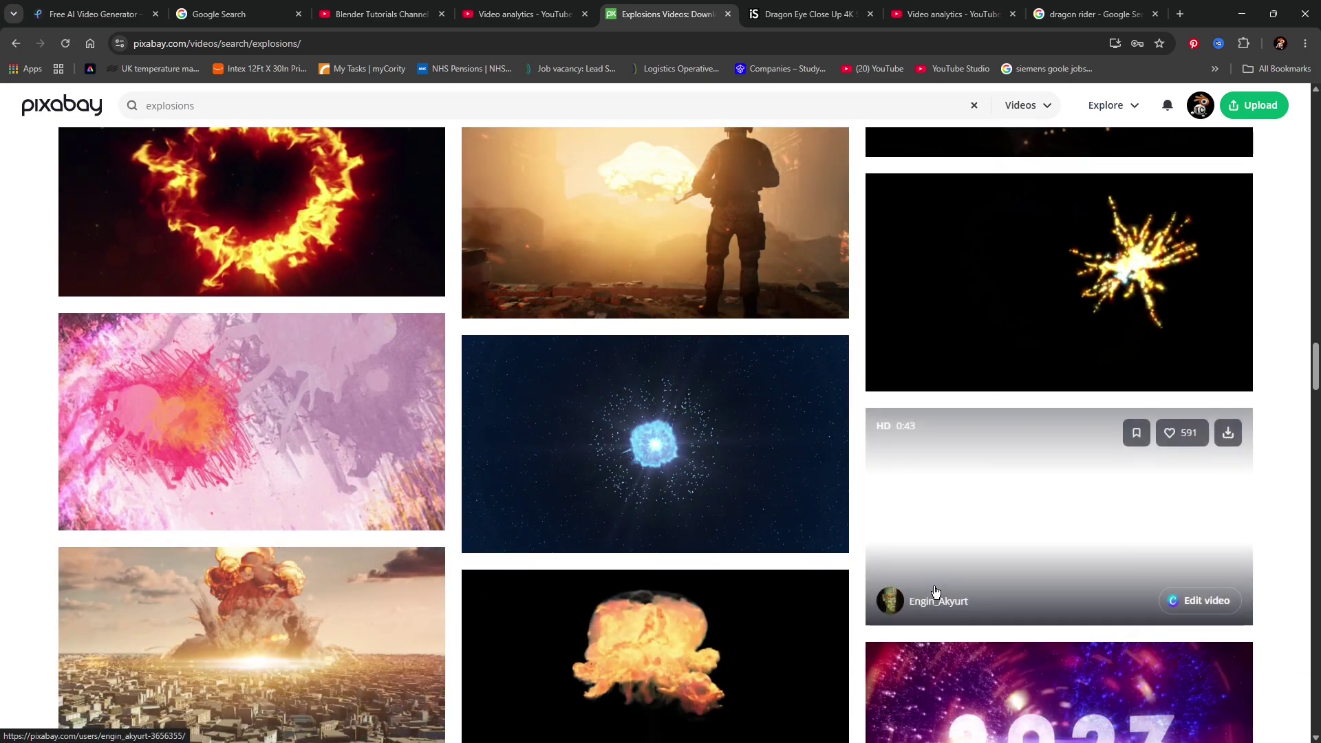
{"action": "scroll", "coordinate": [901, 566], "scroll_direction": "down", "scroll_amount": 12}
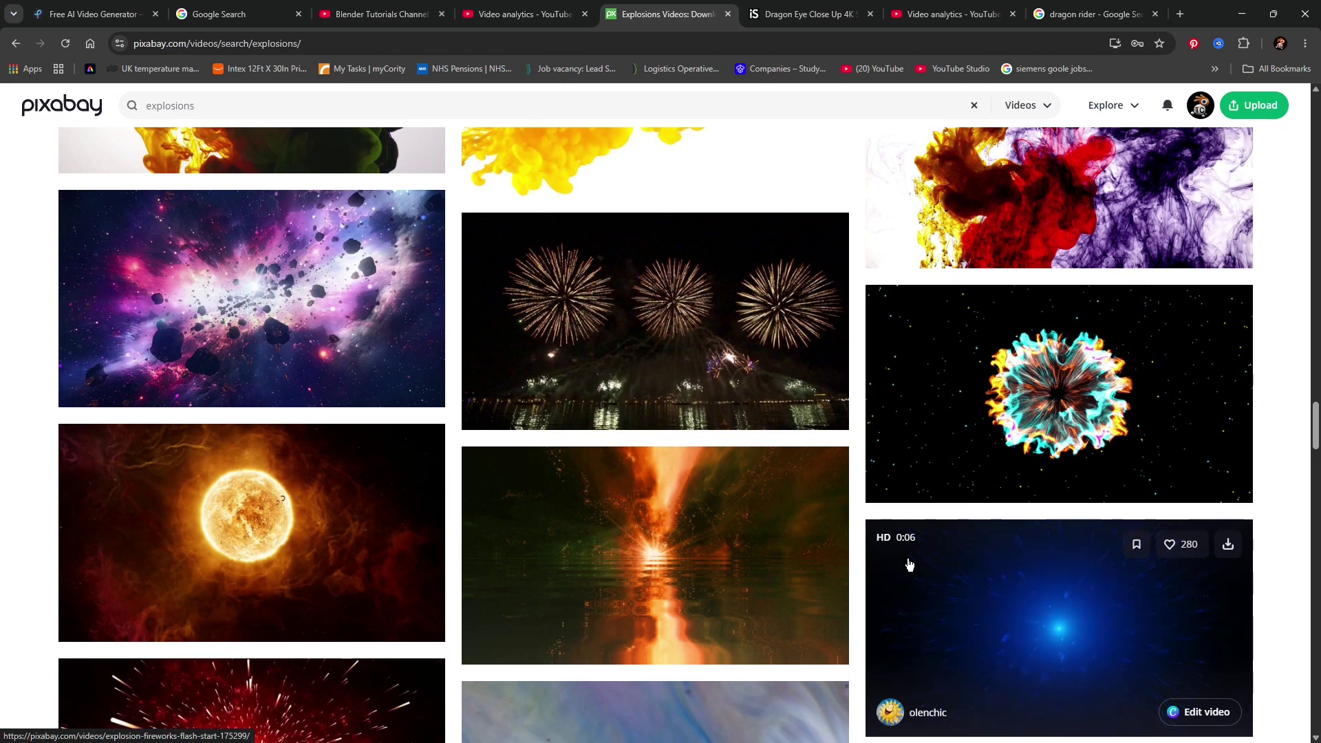
{"action": "scroll", "coordinate": [902, 564], "scroll_direction": "down", "scroll_amount": 2}
{"action": "scroll", "coordinate": [909, 564], "scroll_direction": "down", "scroll_amount": 3}
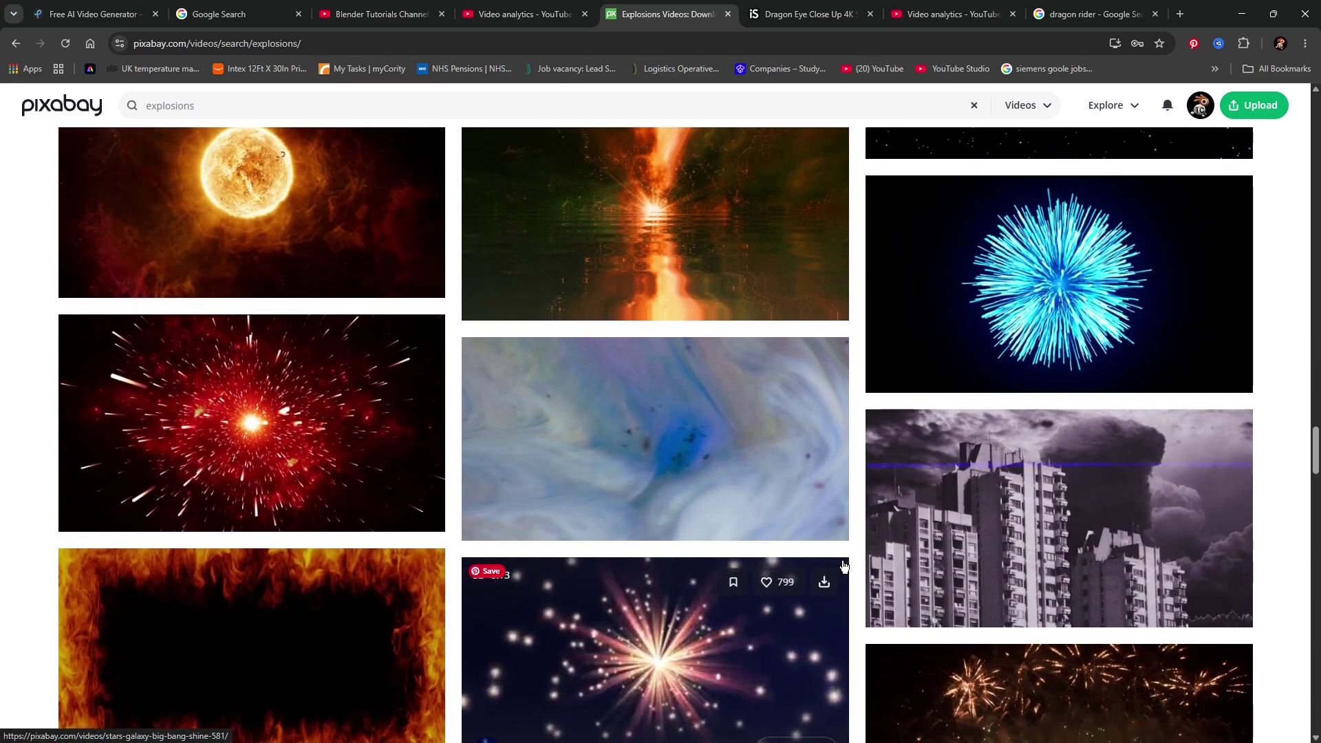